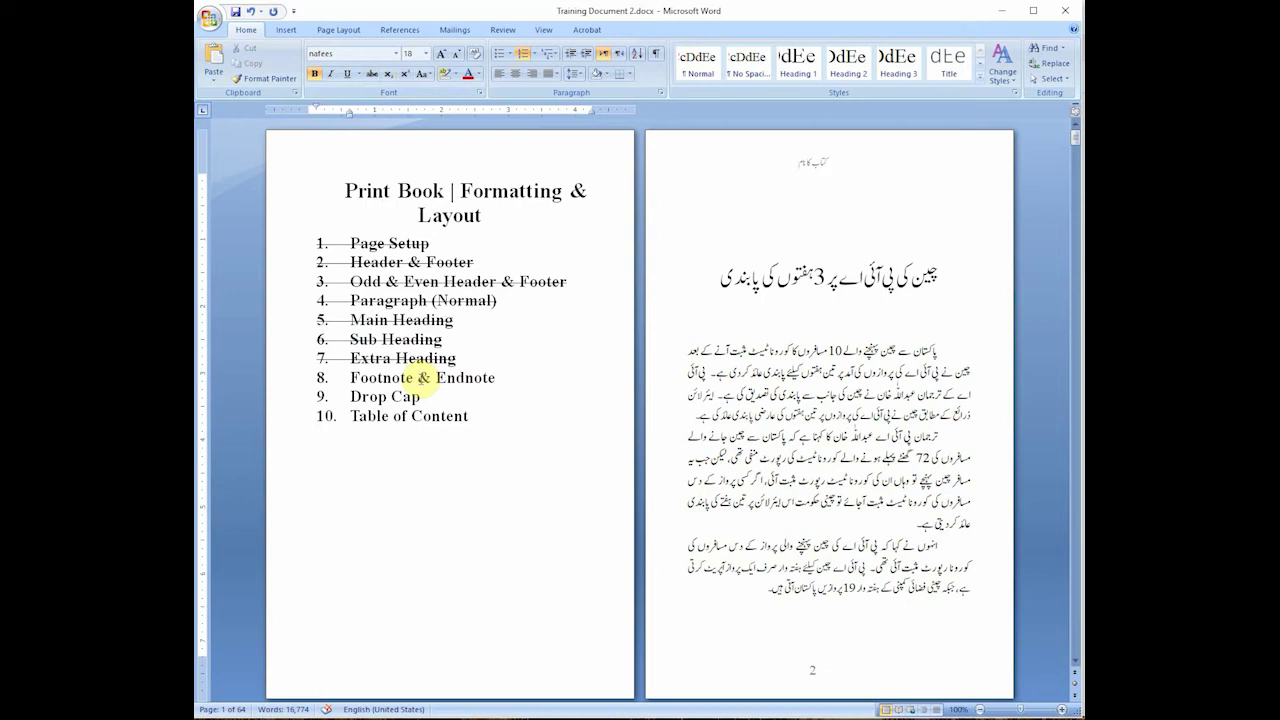
Step: Switch to Acrobat Reader and examine the footnotes at the foot of the pages in UR- Tuhfatul Kiram.pdf, then return to Word
left_click(828, 351)
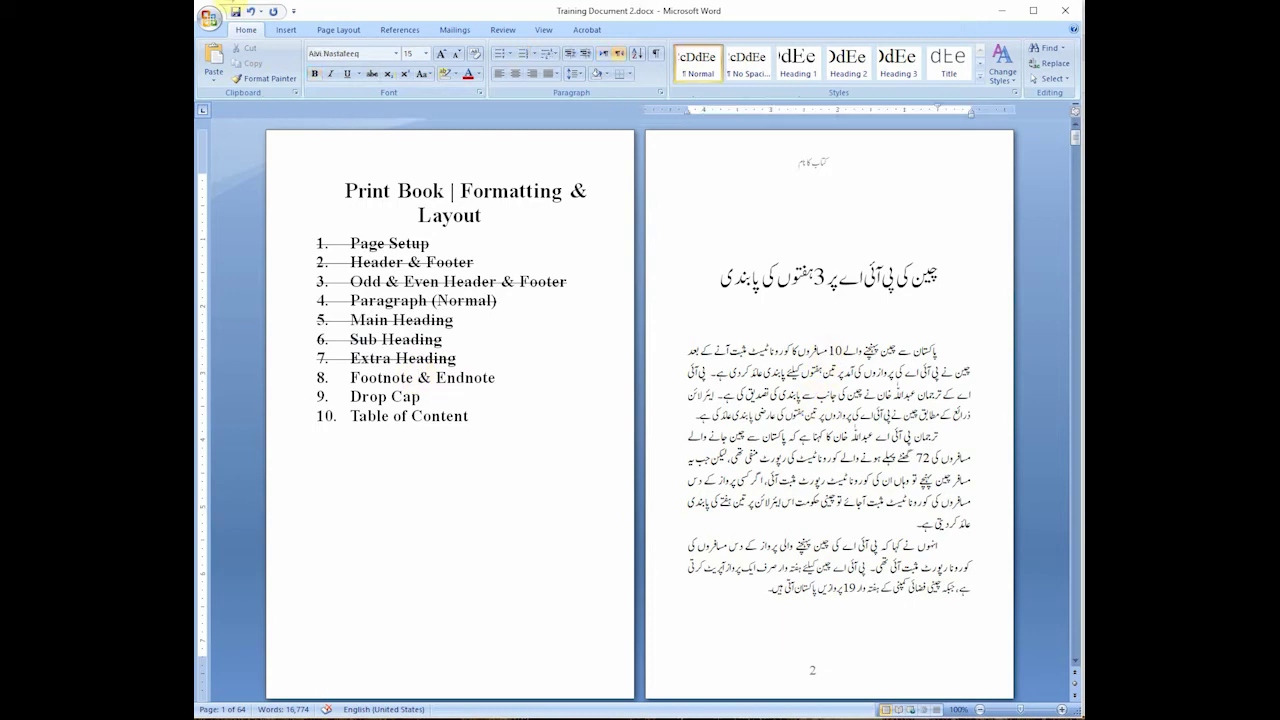
left_click(190, 40)
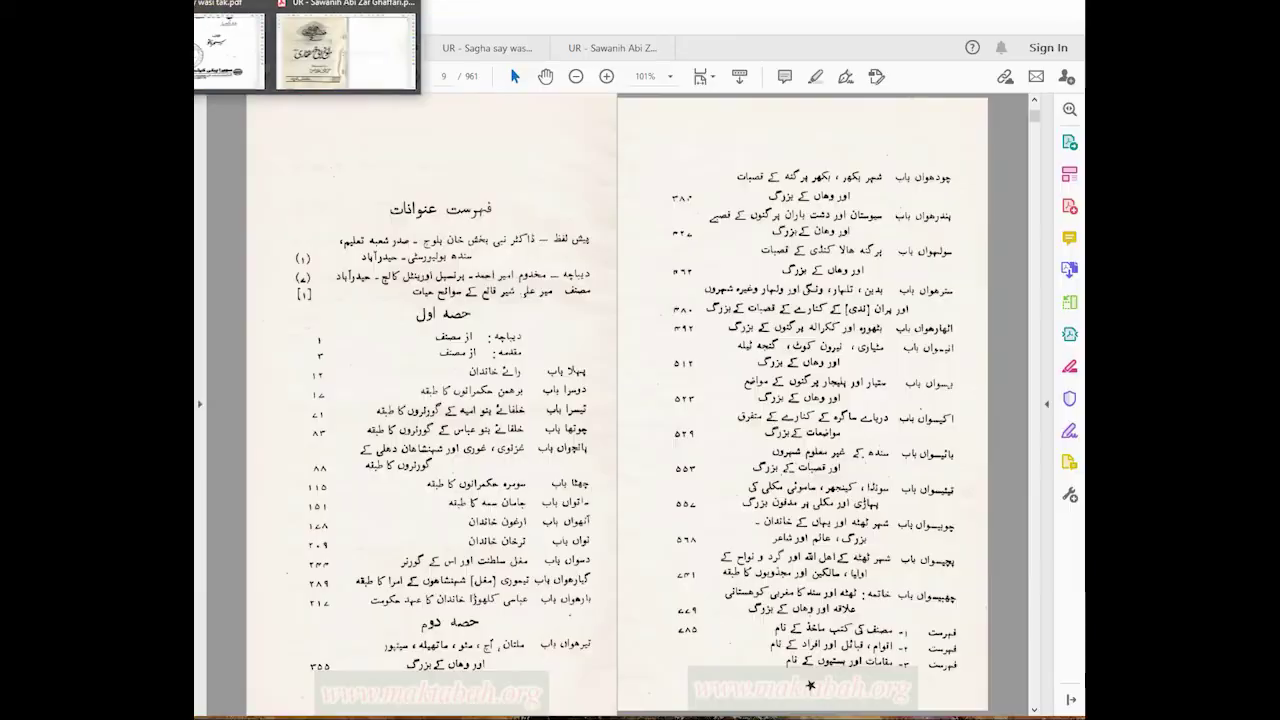
scroll(785, 275, "down", 5)
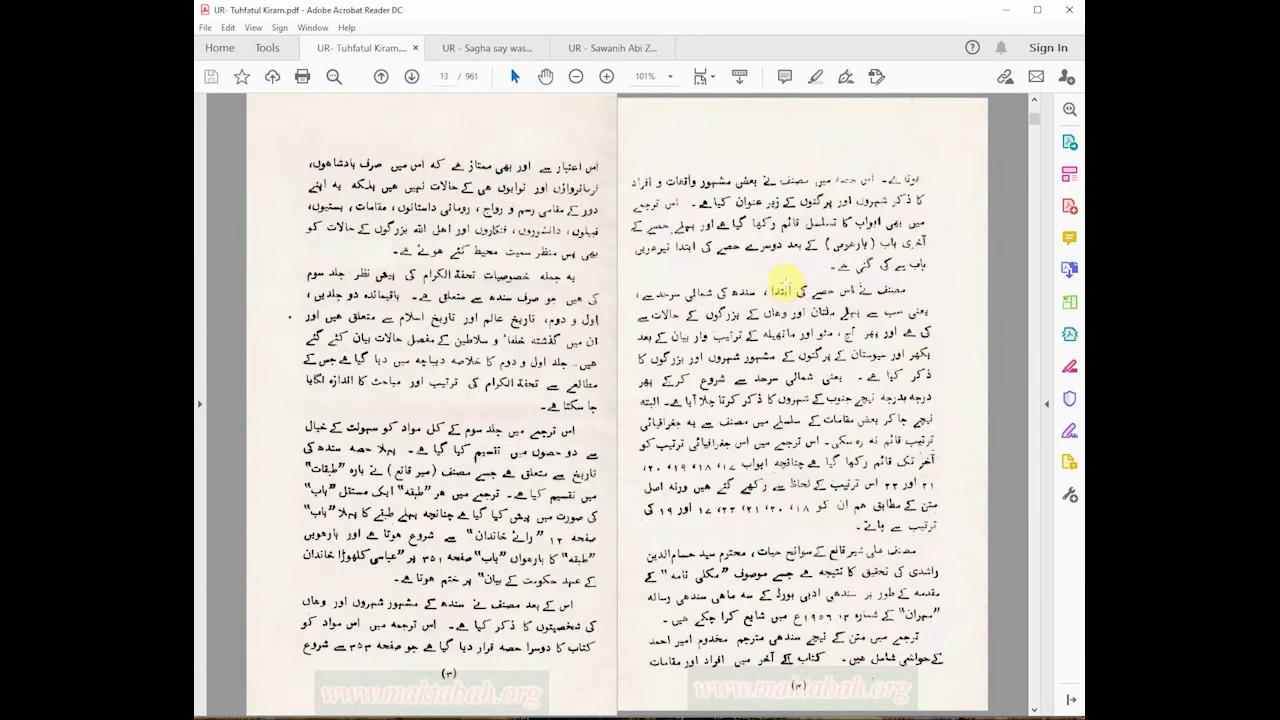
left_click_drag(1035, 130, 1034, 240)
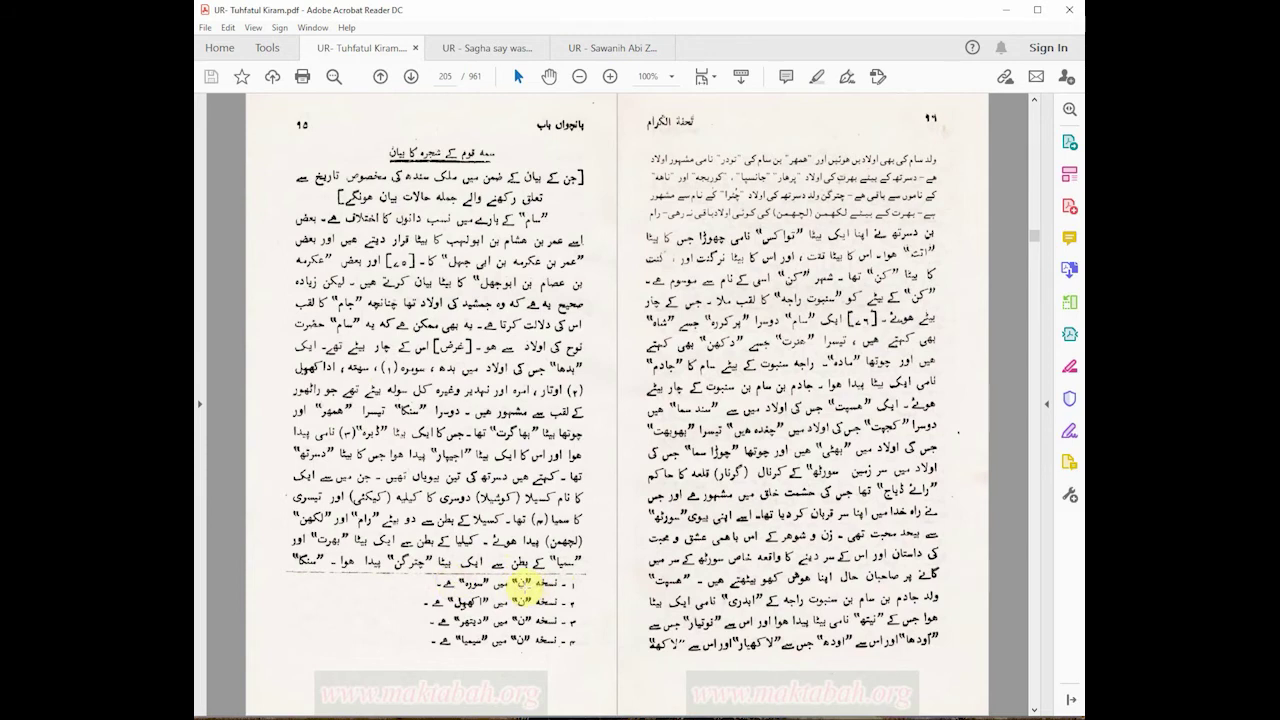
scroll(524, 597, "down", 5)
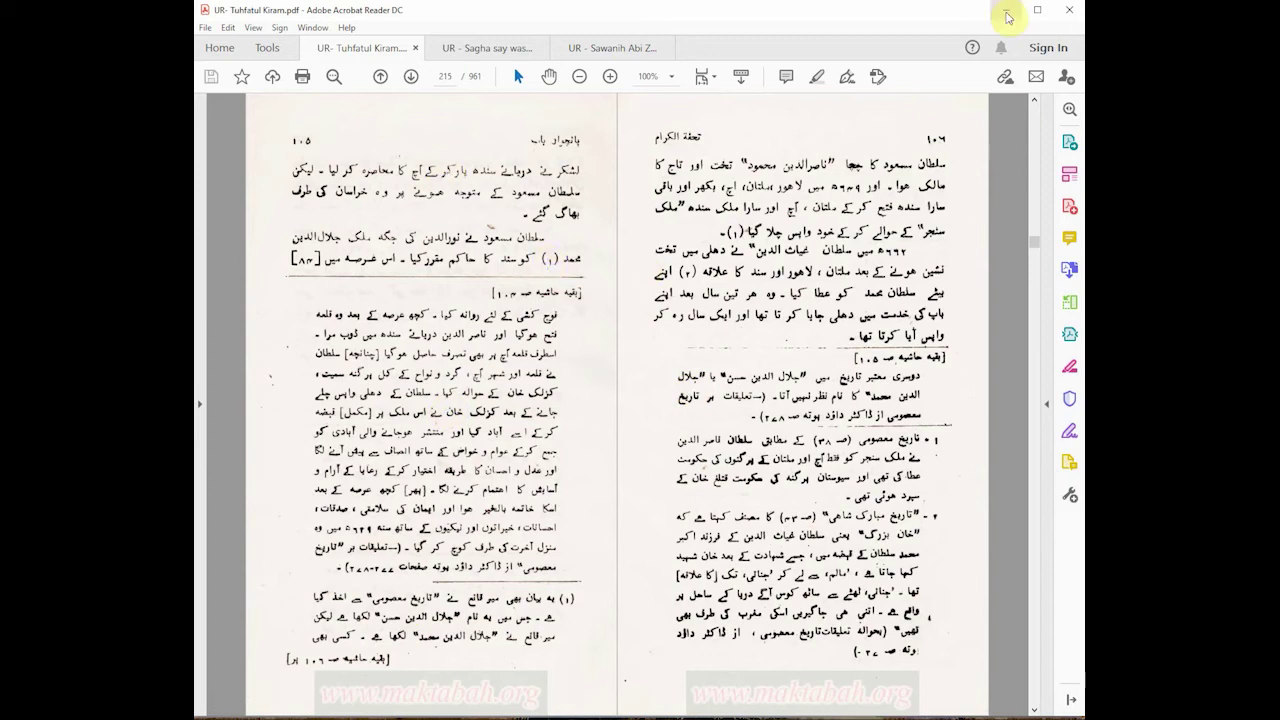
left_click(1007, 12)
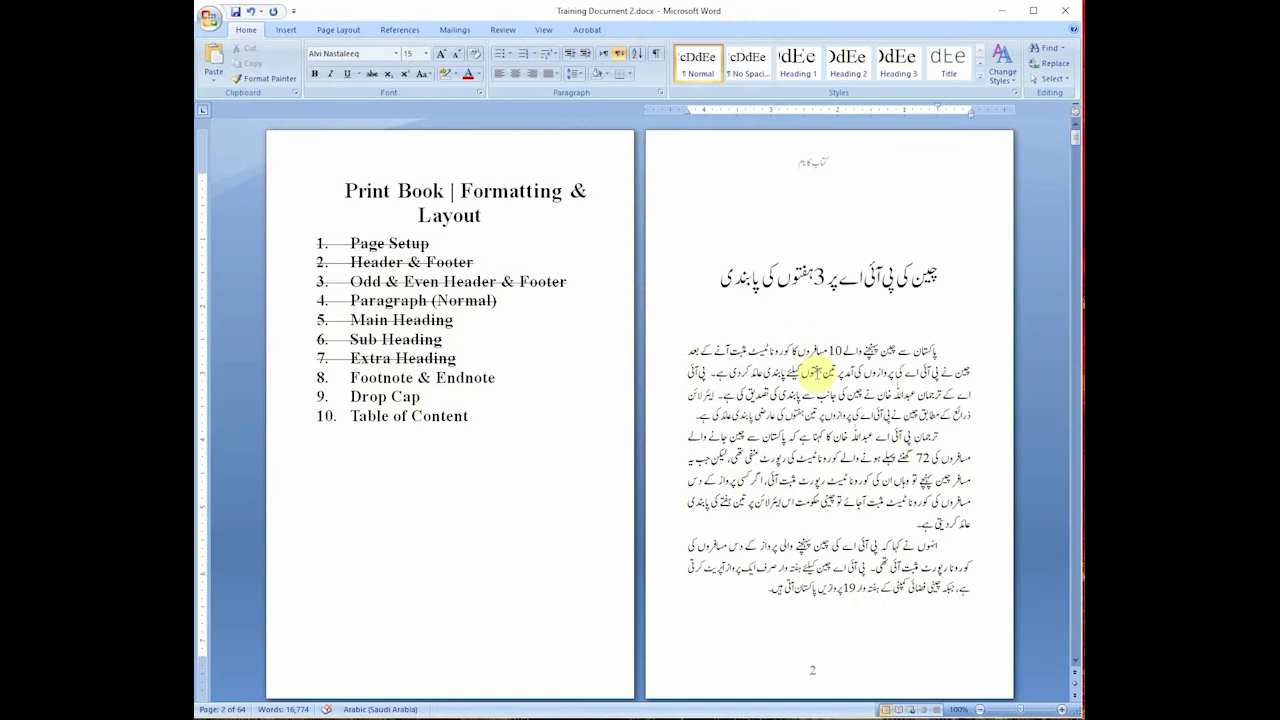
scroll(815, 372, "down", 3)
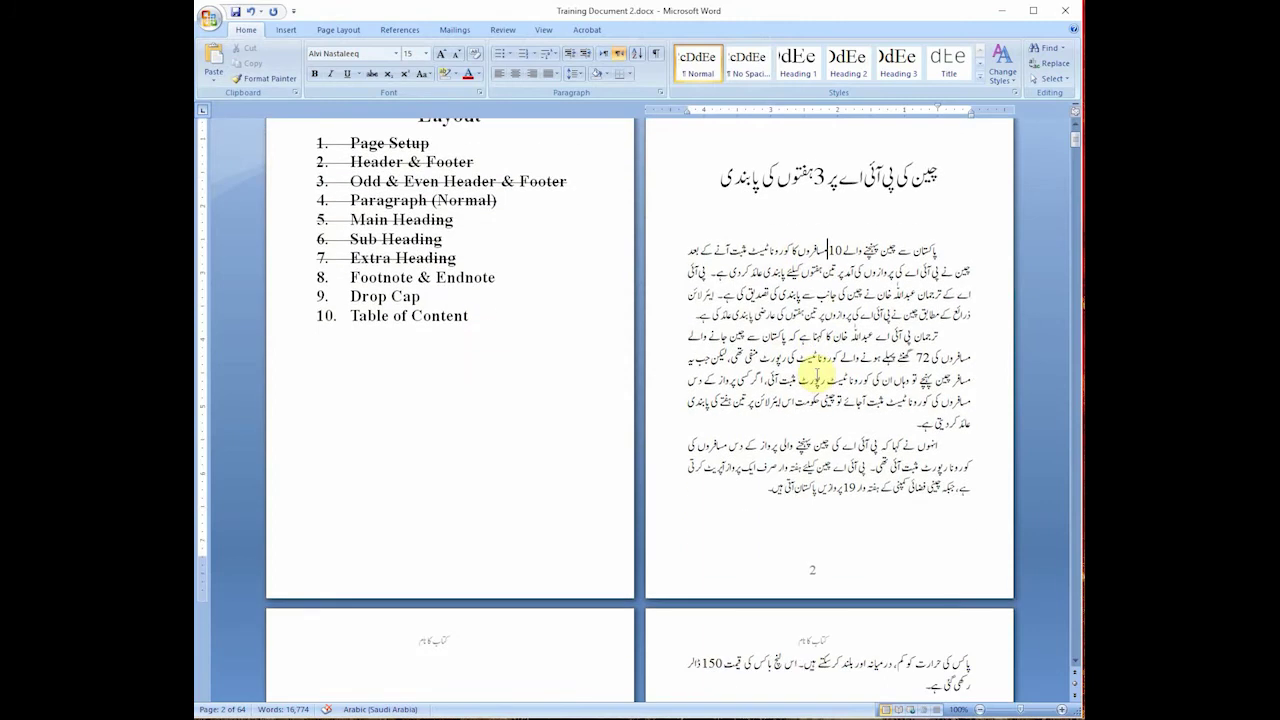
double_click(465, 277)
left_click(766, 298)
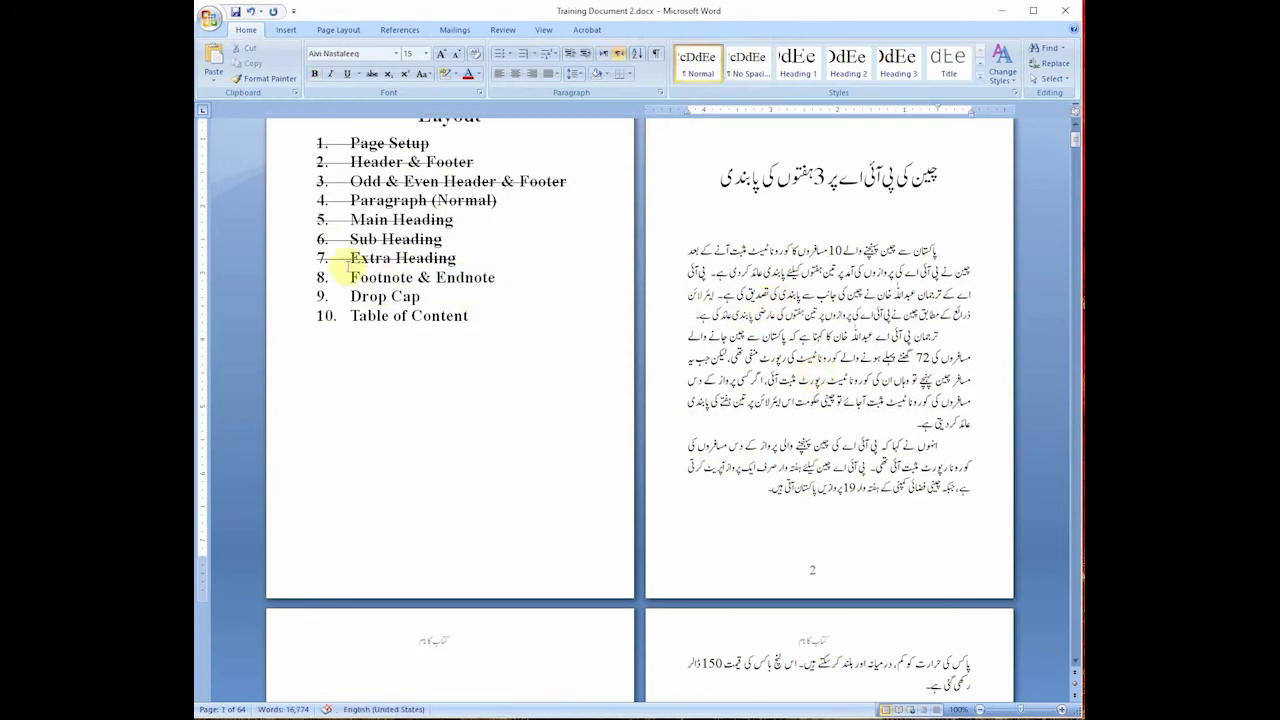
left_click(367, 277)
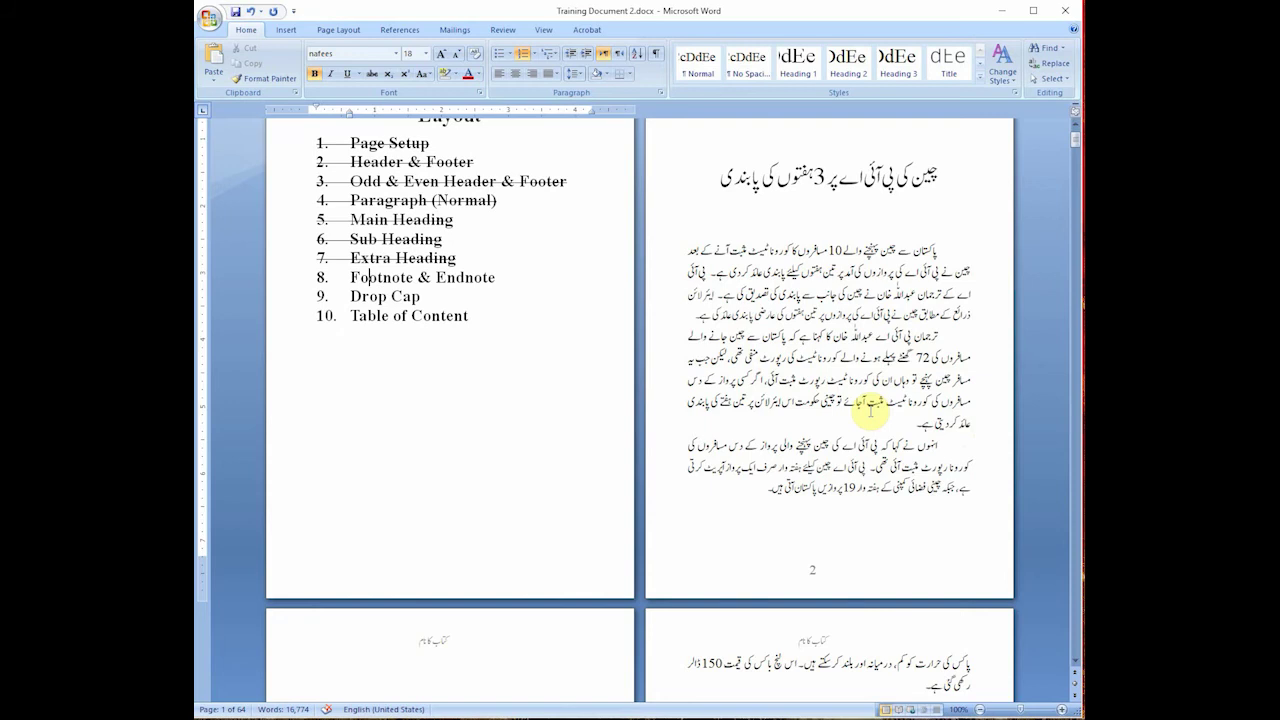
Step: Place the cursor at the end of page 2's last sentence and open the footnote and endnote settings
scroll(886, 377, "down", 3)
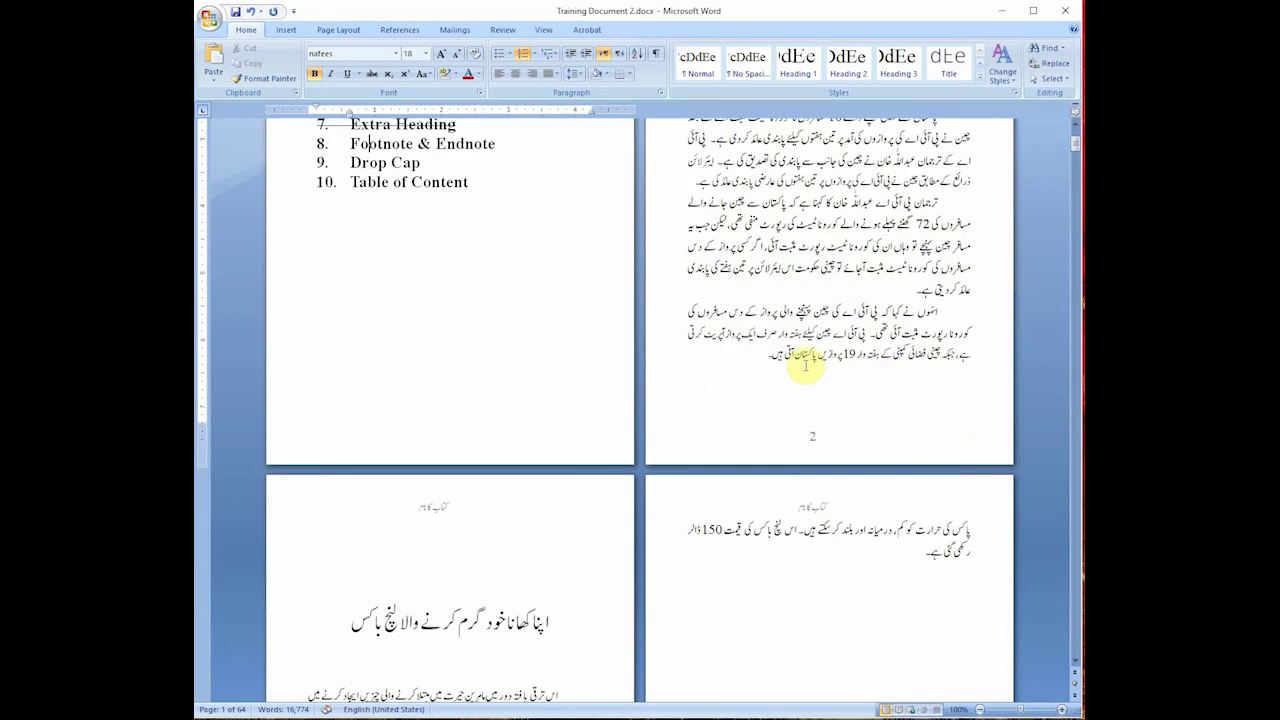
left_click(768, 360)
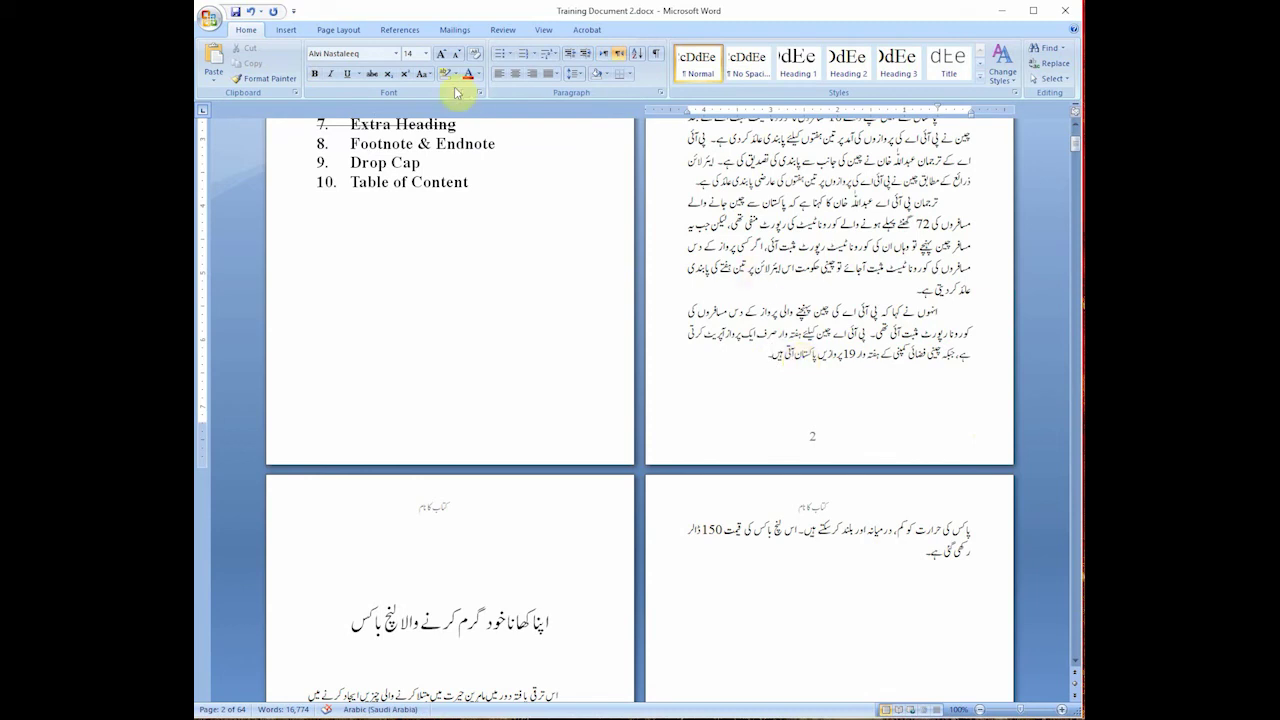
left_click(409, 34)
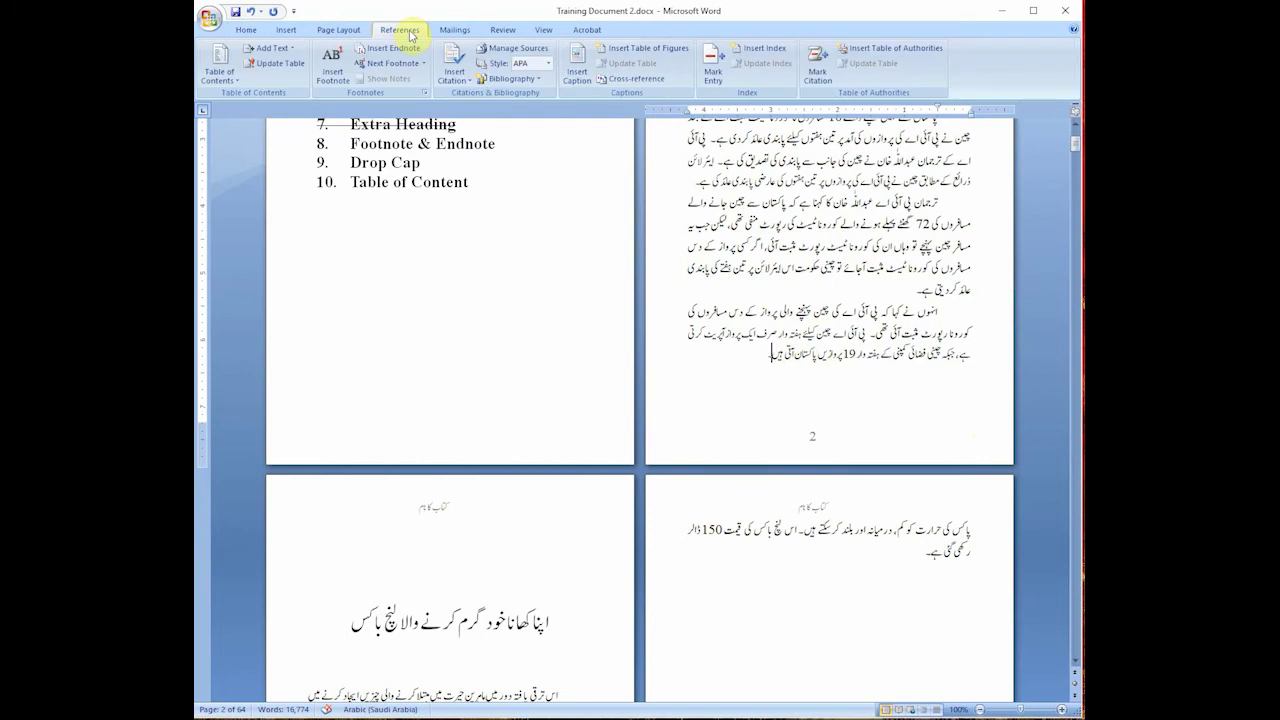
left_click(290, 31)
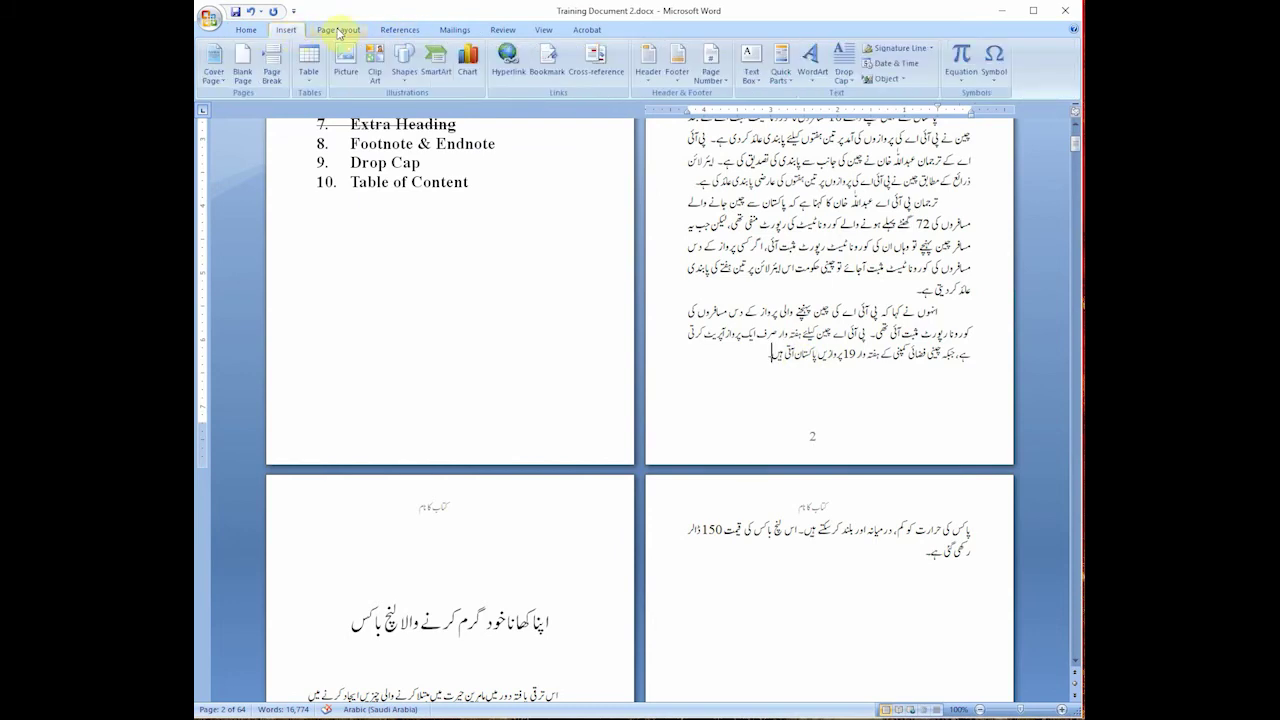
left_click(401, 33)
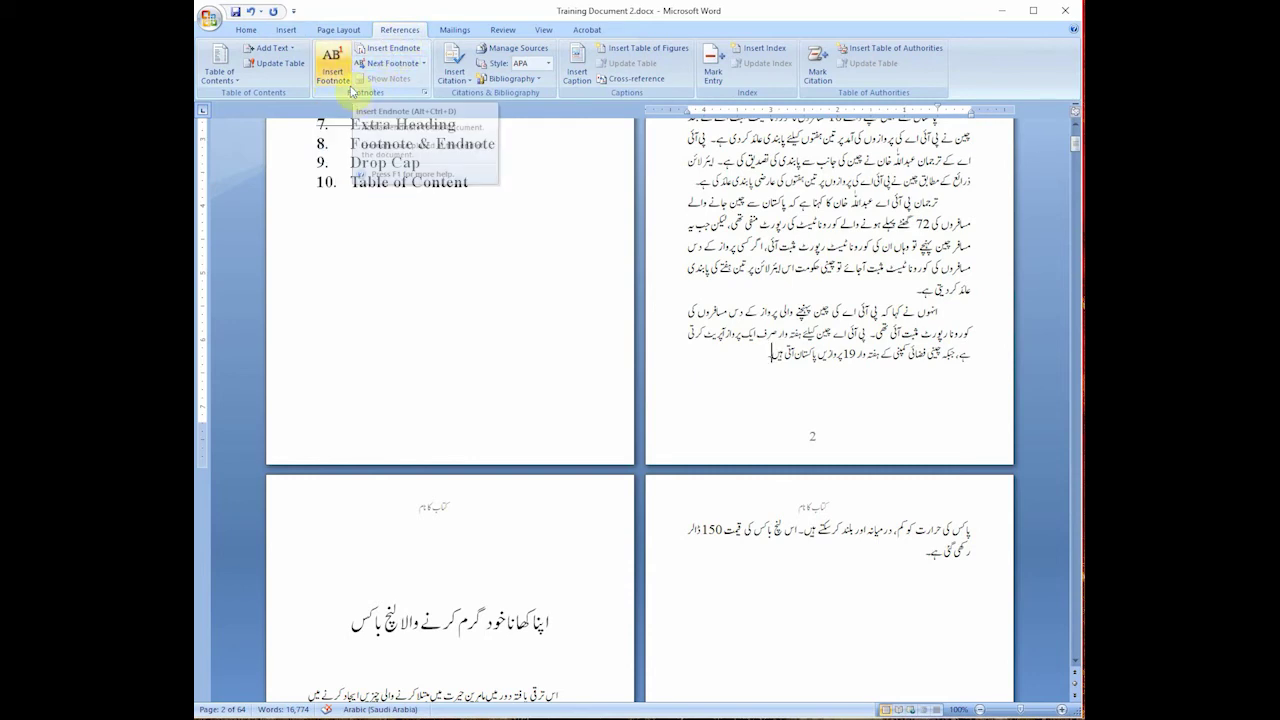
left_click(424, 94)
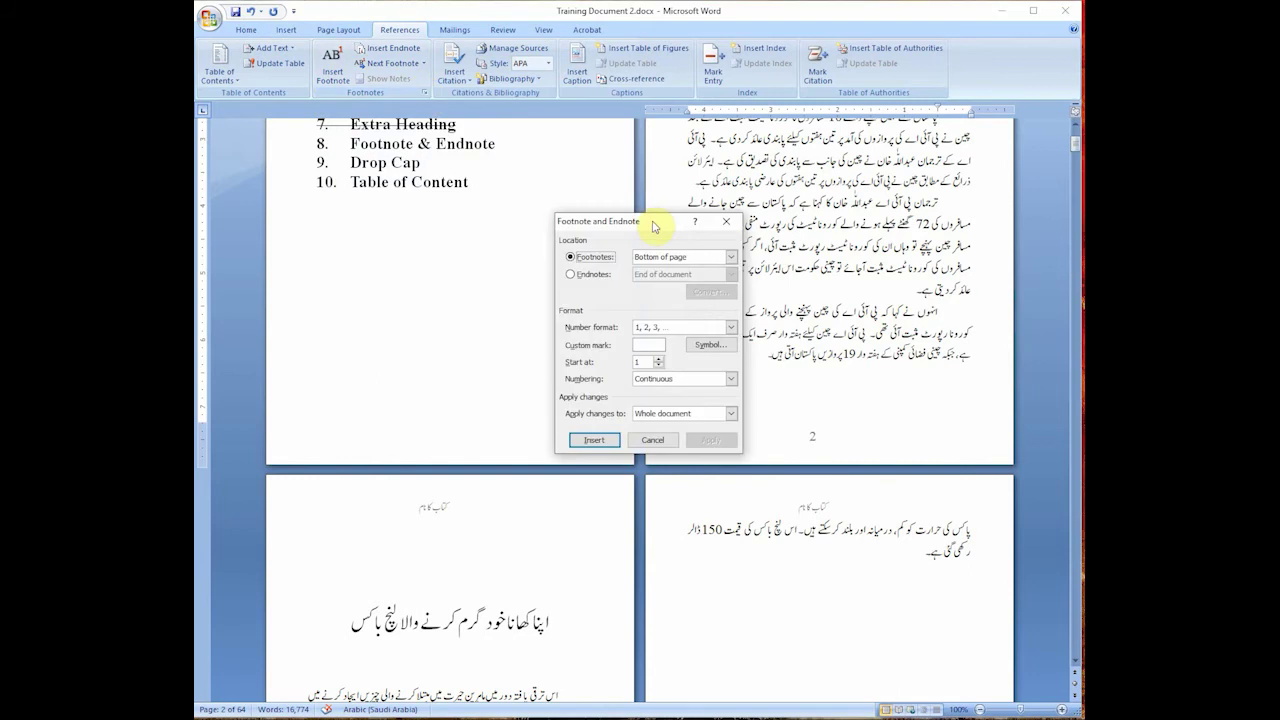
left_click_drag(652, 227, 733, 154)
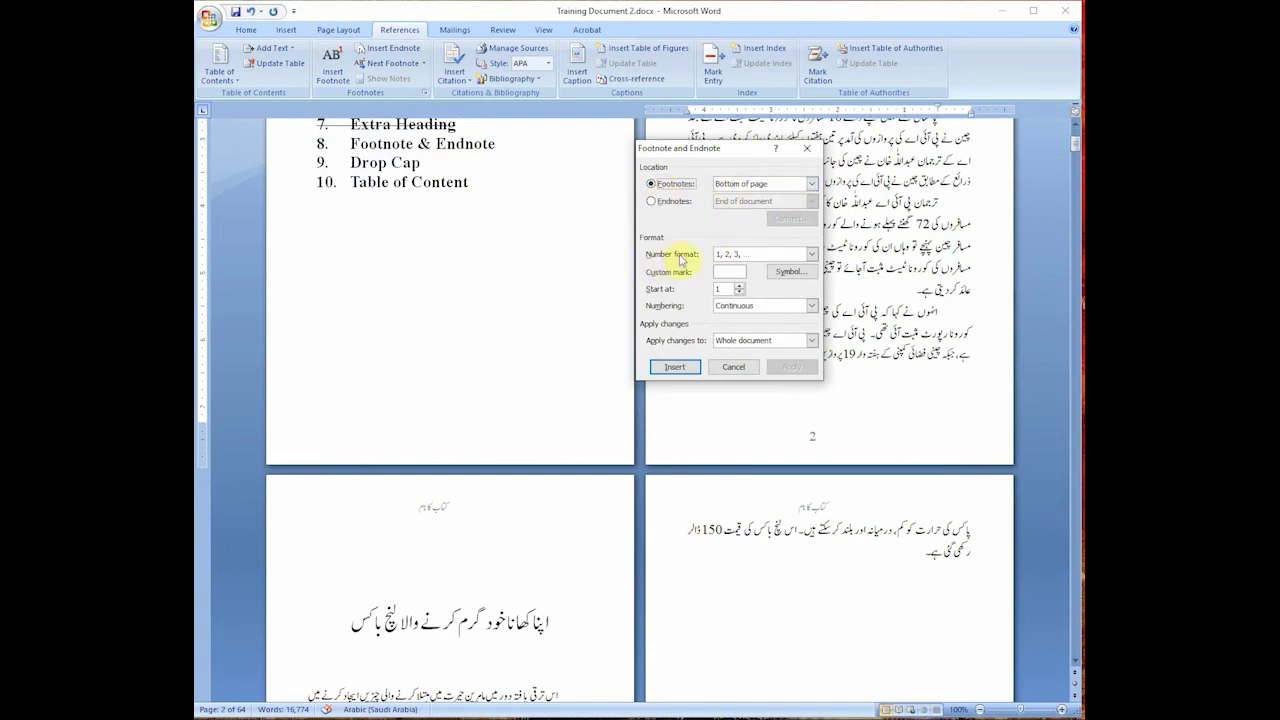
Step: Review the footnote number formats and the symbols offered for a custom mark, keeping the 1, 2, 3 format
left_click(752, 257)
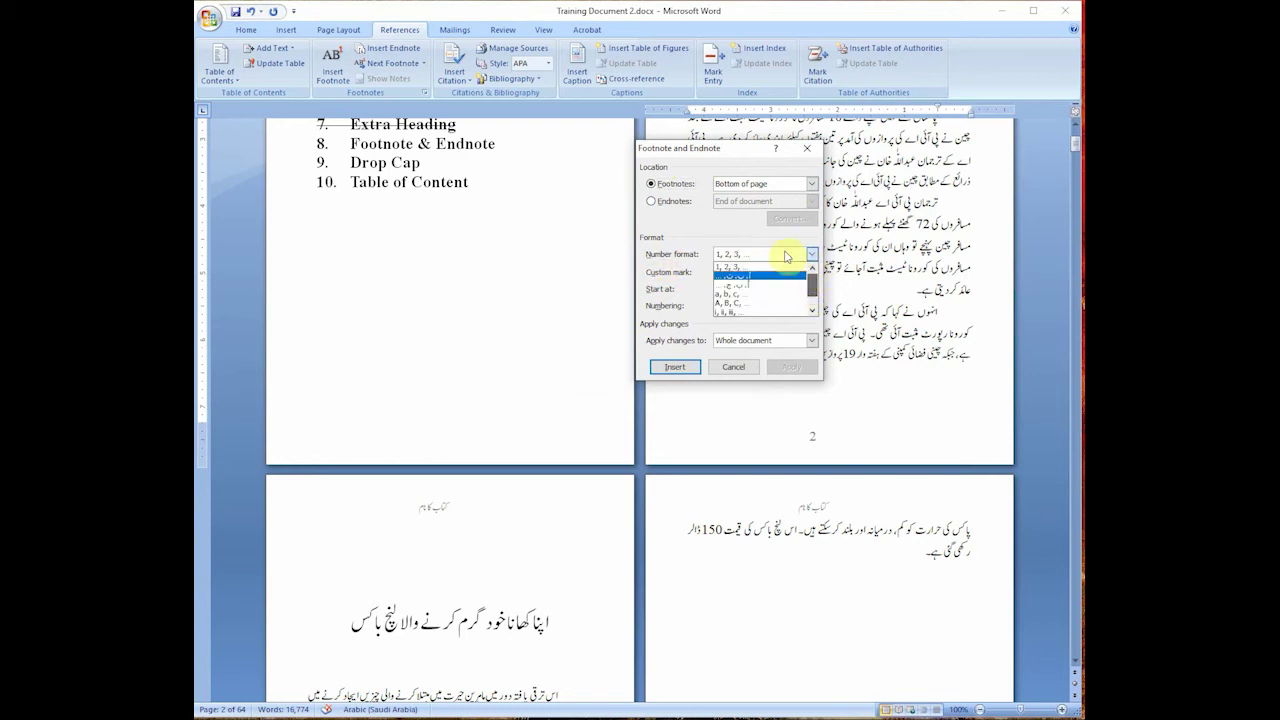
left_click(733, 227)
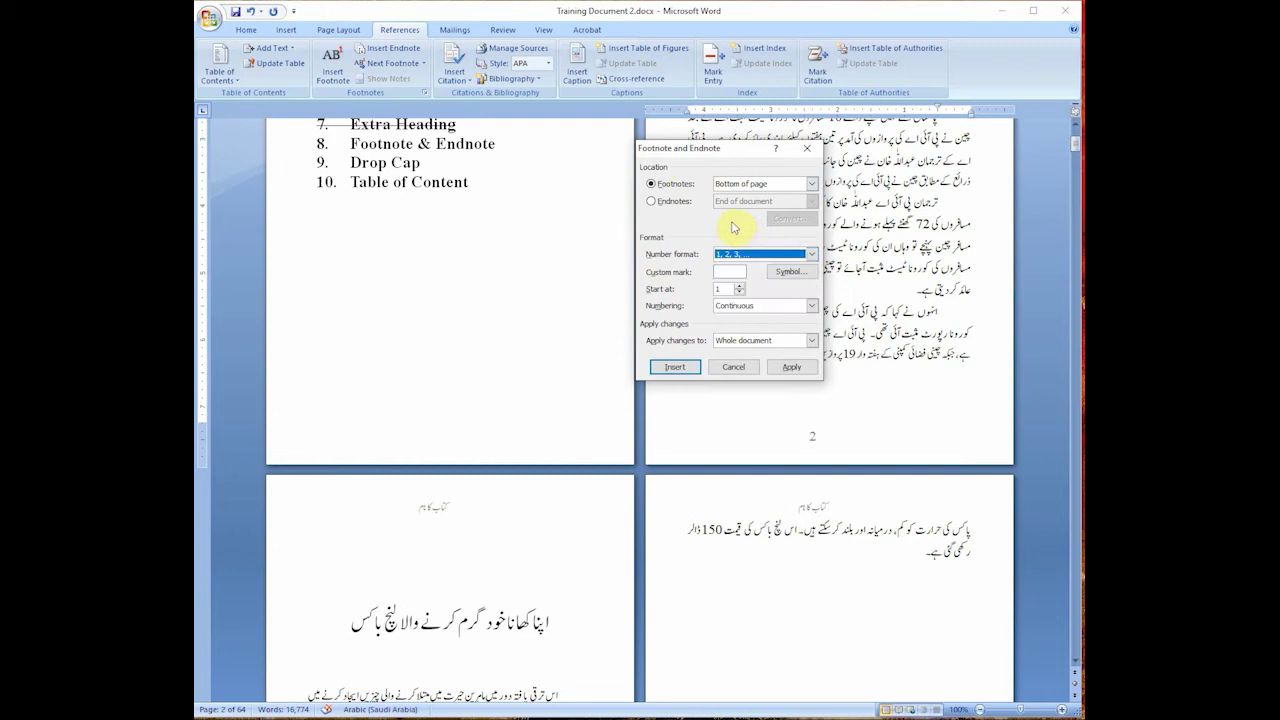
left_click(791, 272)
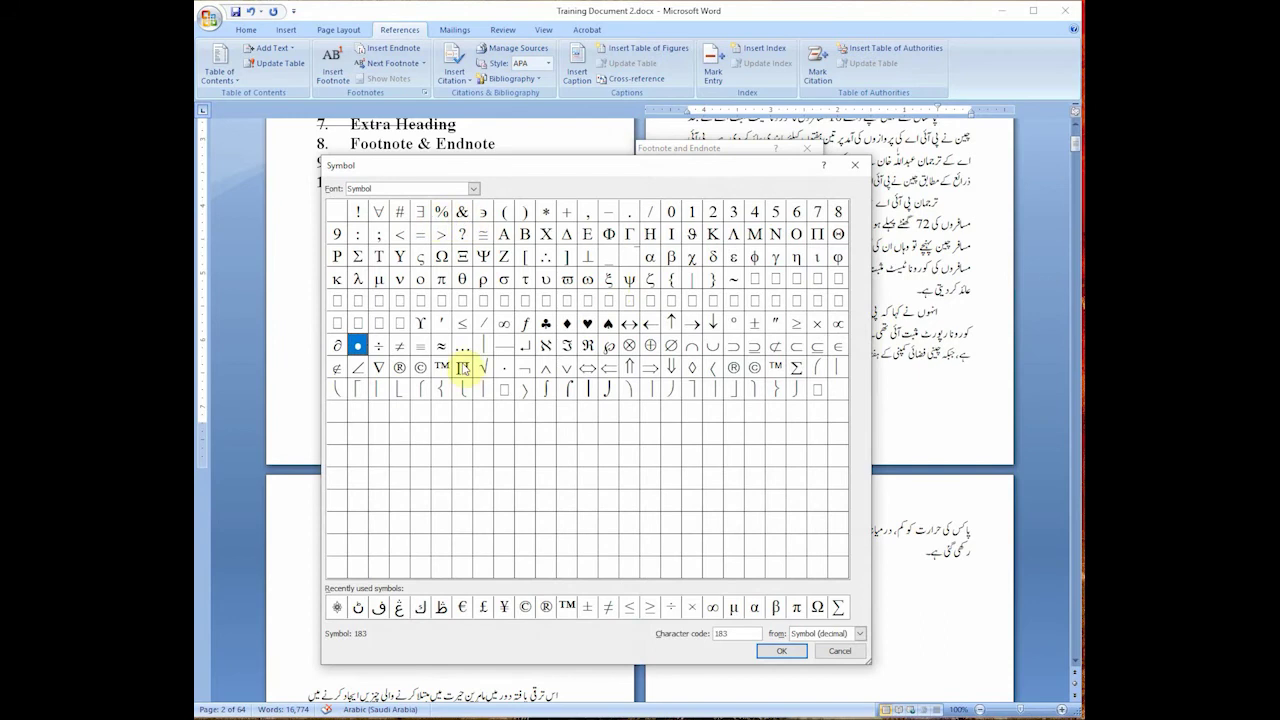
left_click(530, 323)
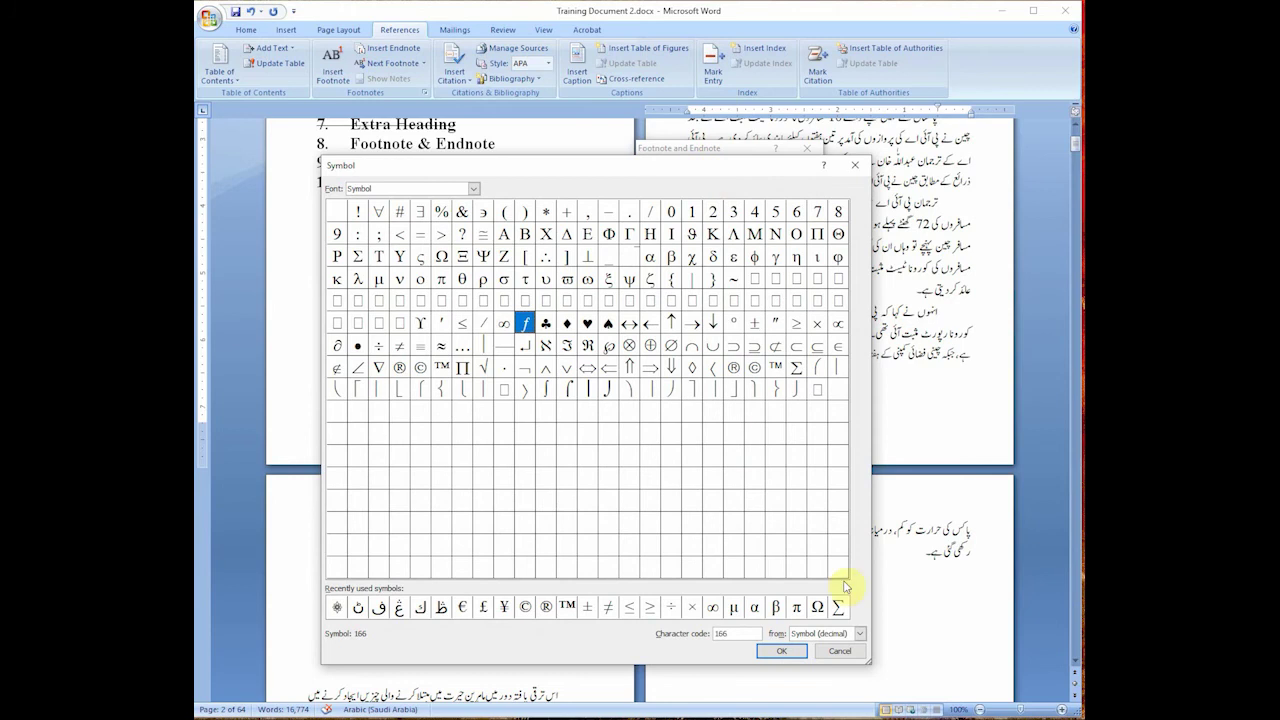
left_click(838, 651)
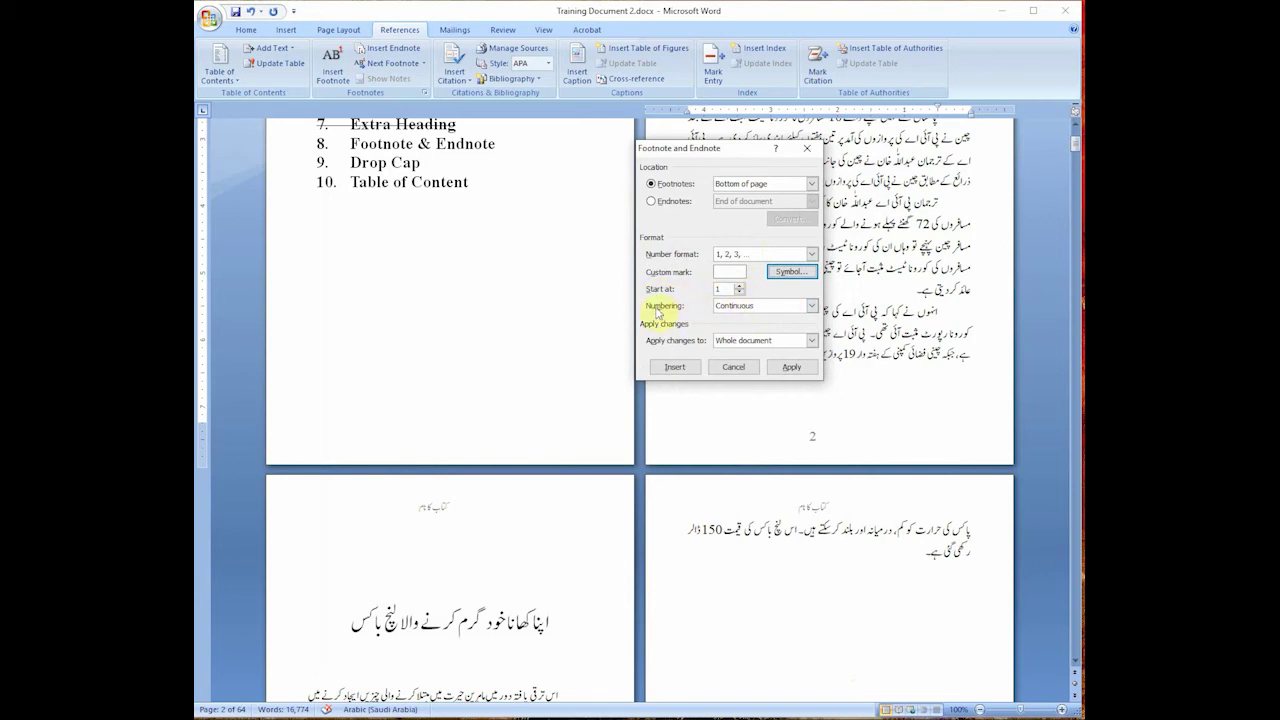
Step: Set the footnote numbering to restart each page and apply it to the whole document
left_click(754, 310)
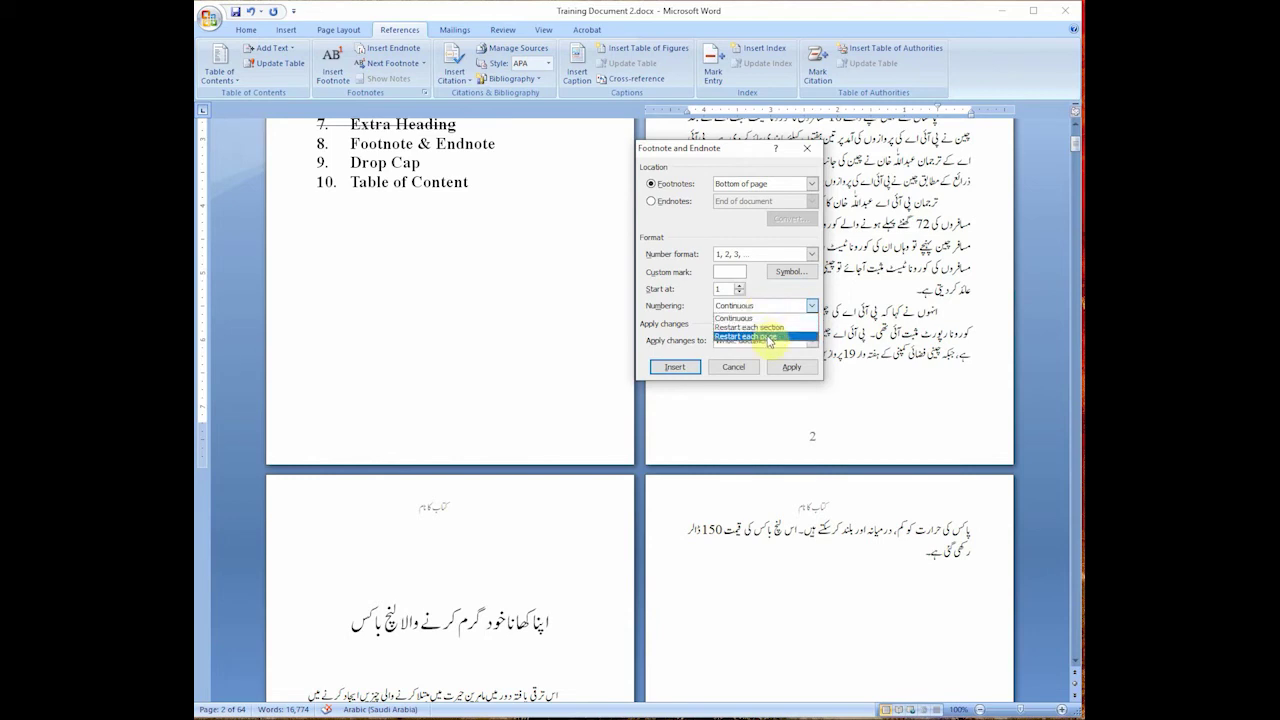
left_click(768, 336)
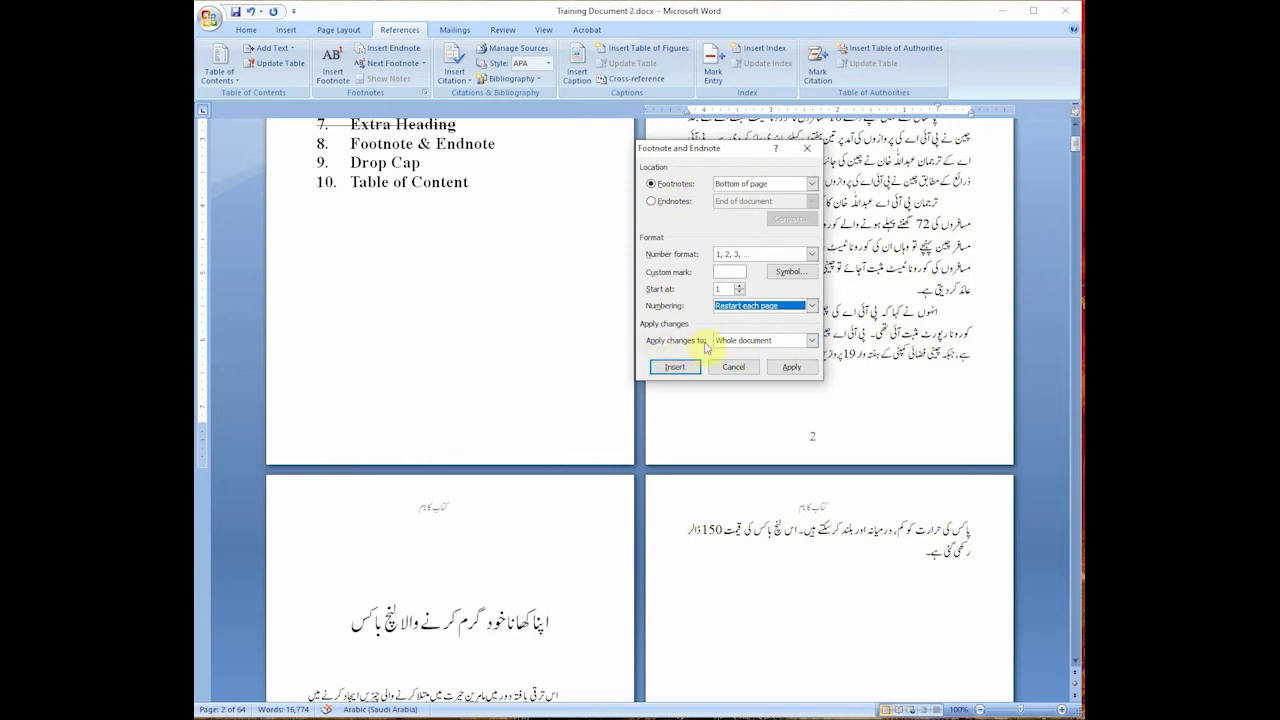
left_click(775, 341)
left_click(775, 351)
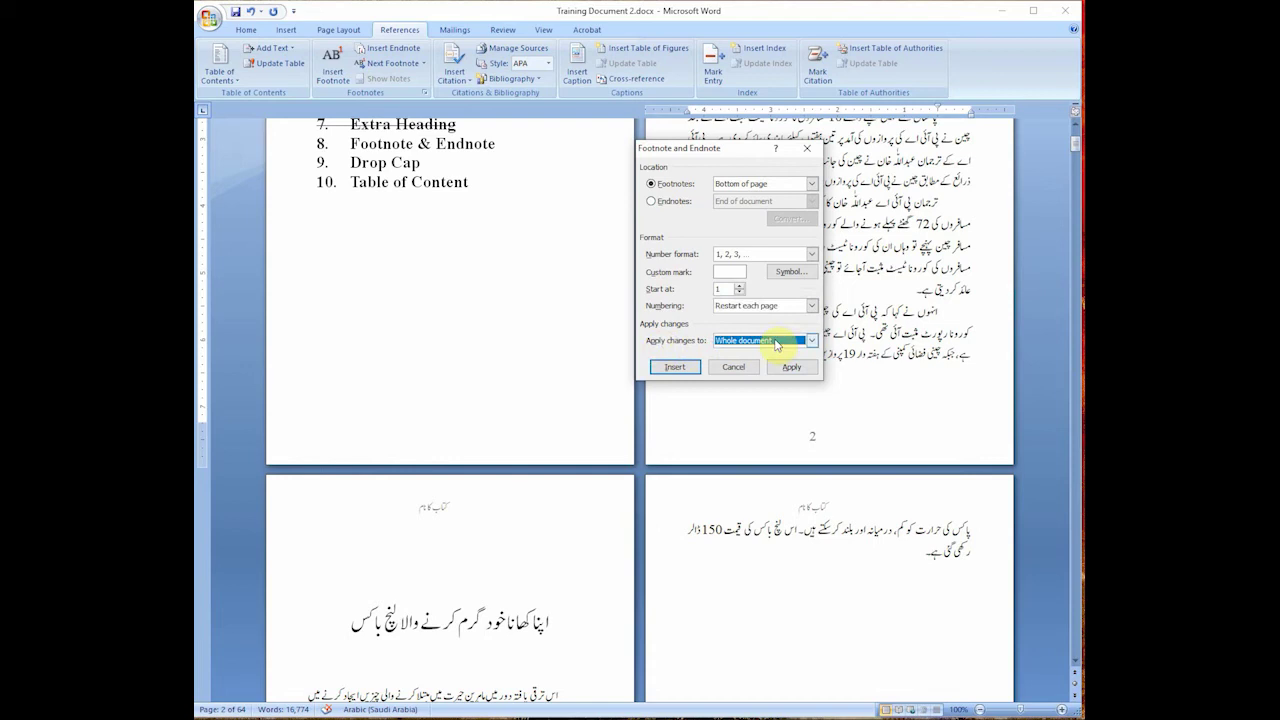
left_click(802, 367)
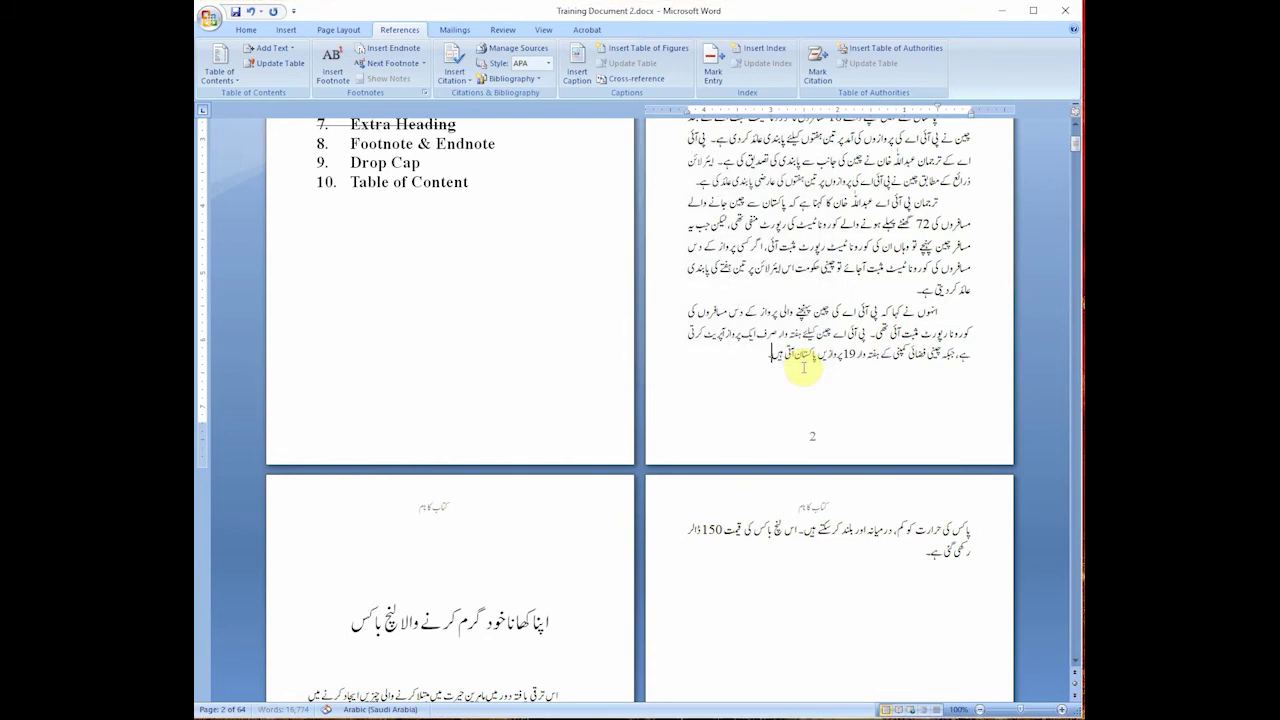
Step: Insert a footnote at the end of page 2's last sentence reading "یہ مضمون اردو کی ویب سائیٹ سے لیا گیا ہے۔" in Urdu
left_click(332, 72)
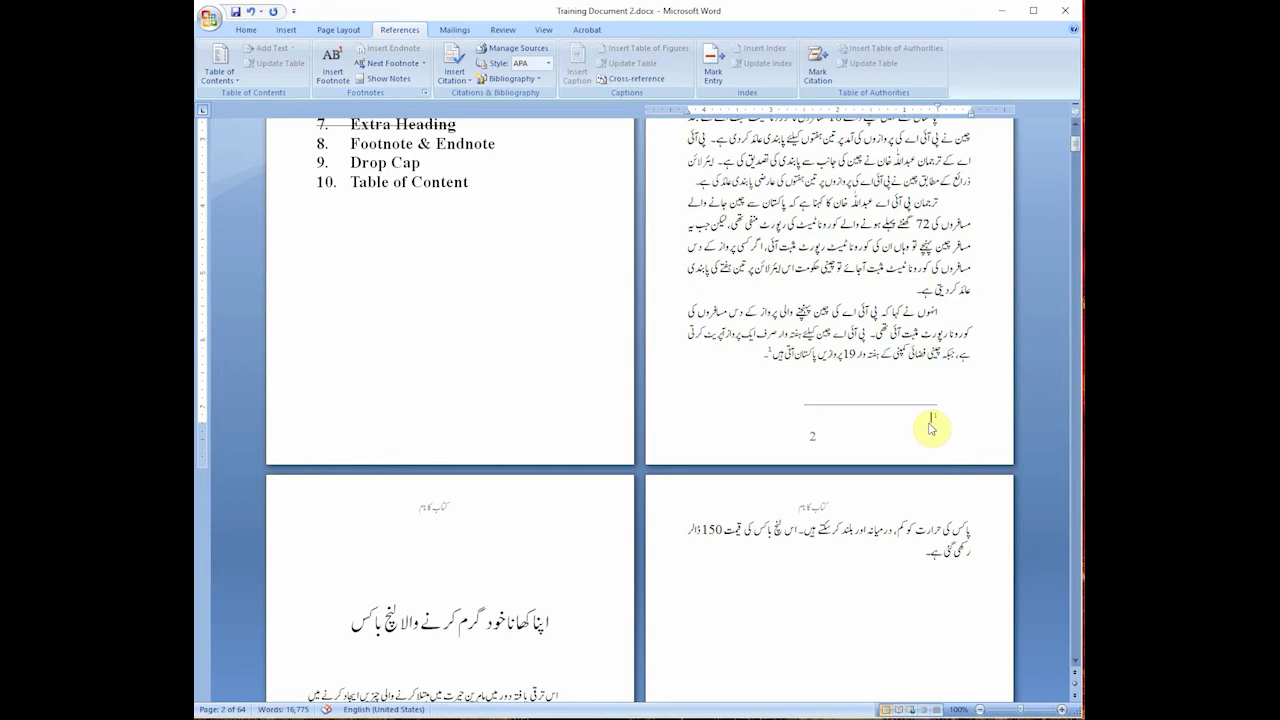
left_click(929, 429)
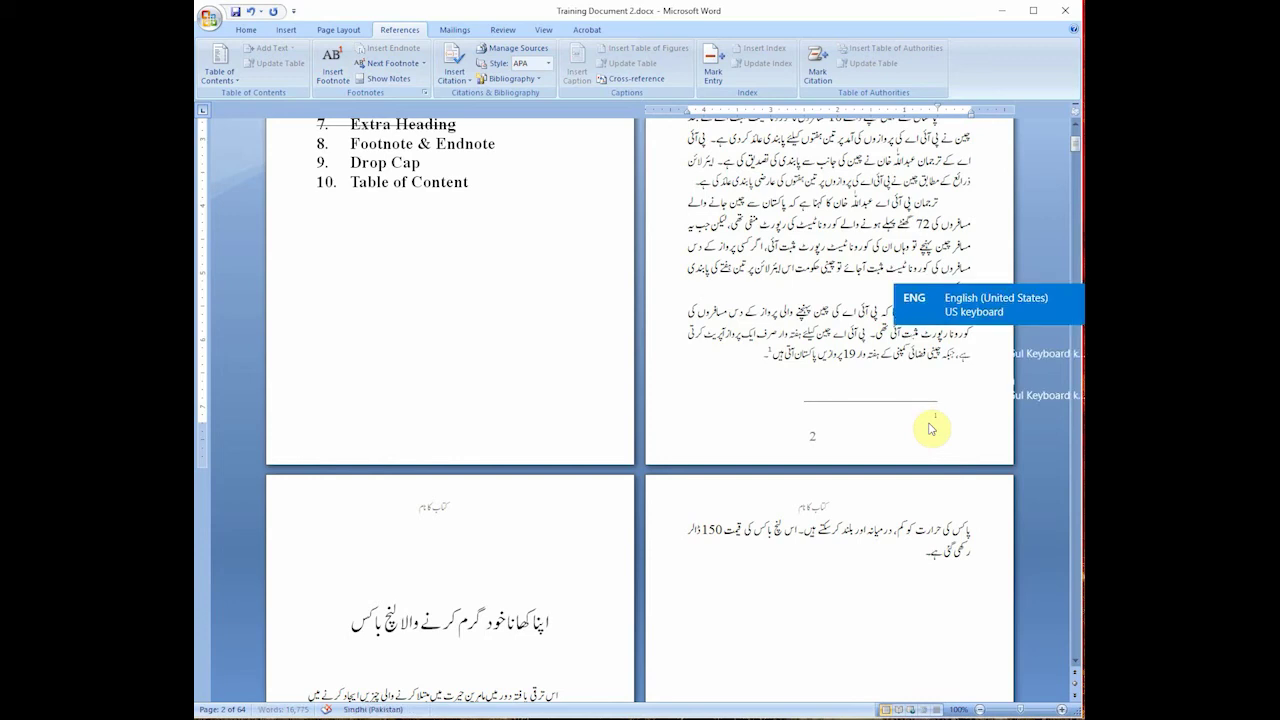
key("alt+shift")
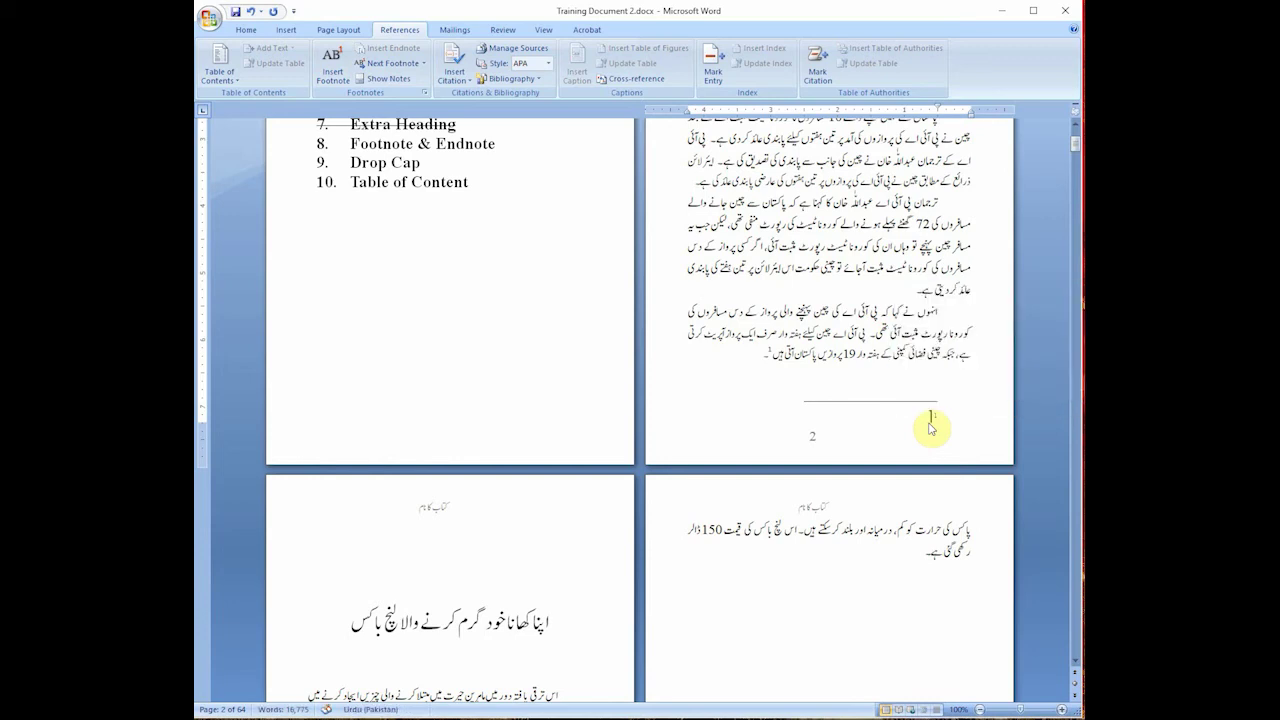
type("پ")
type("ضمون")
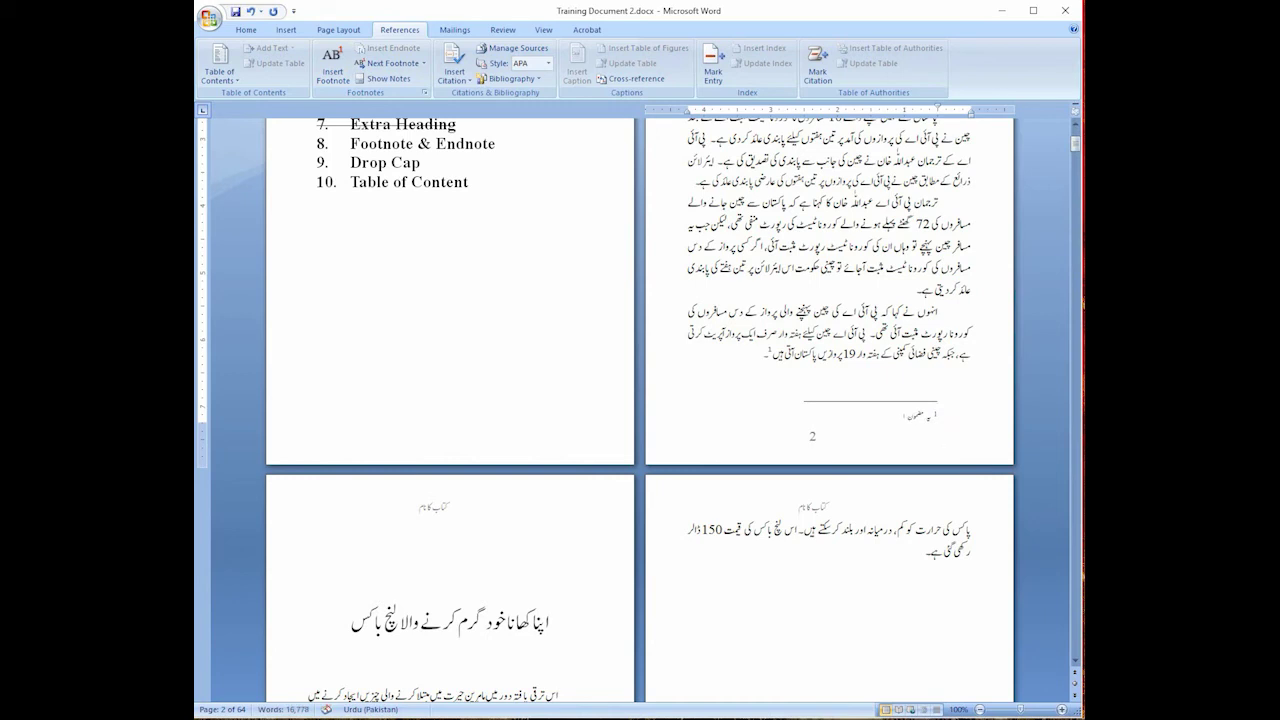
type(" اردو کی بی")
type(" سائیٹ سے لیا گیا ہے۔")
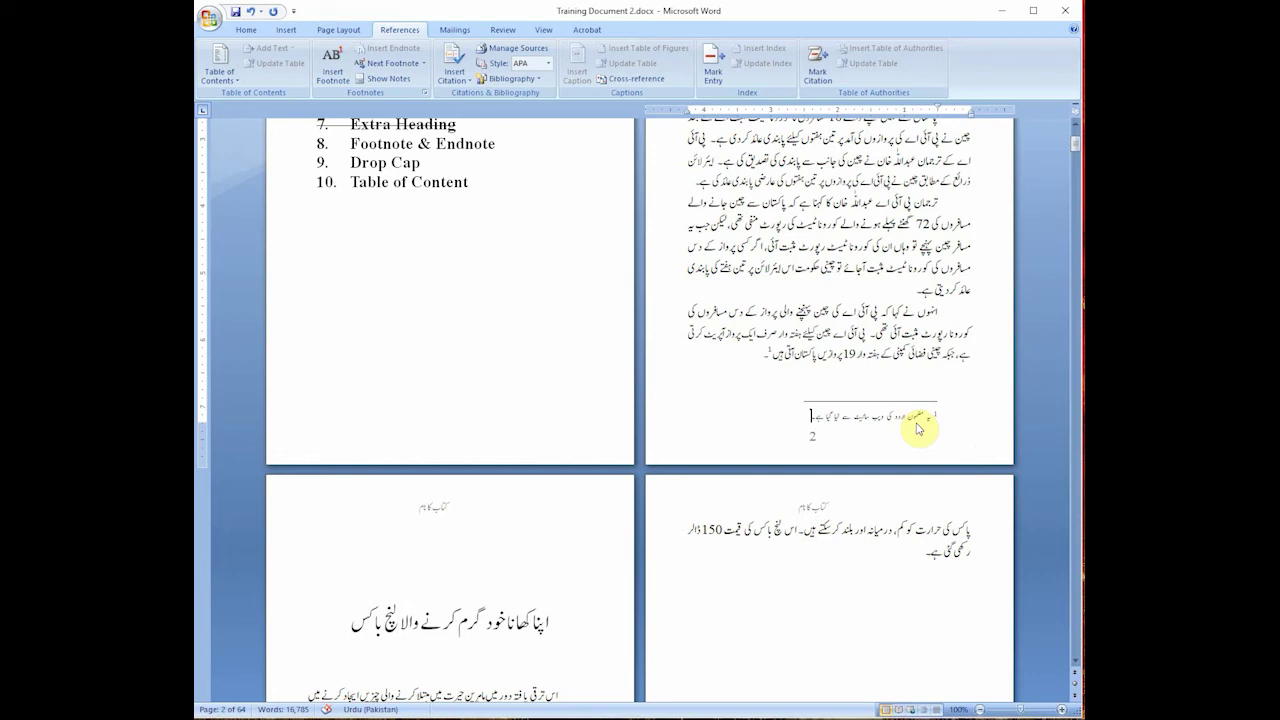
Step: Insert a footnote after "پی آئی اے" in page 2's second body paragraph, reading "پاکستان انٹرنیشنل ایئر لائنز" in Urdu
scroll(925, 412, "up", 1)
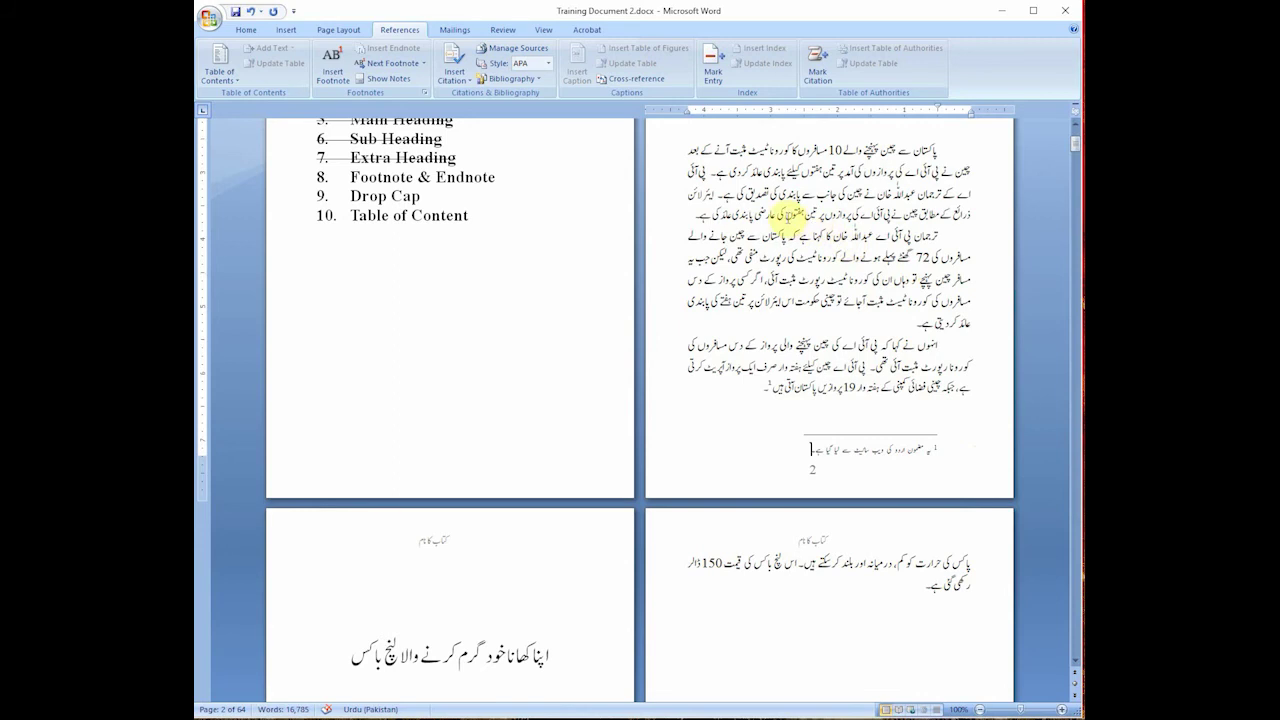
scroll(790, 213, "up", 1)
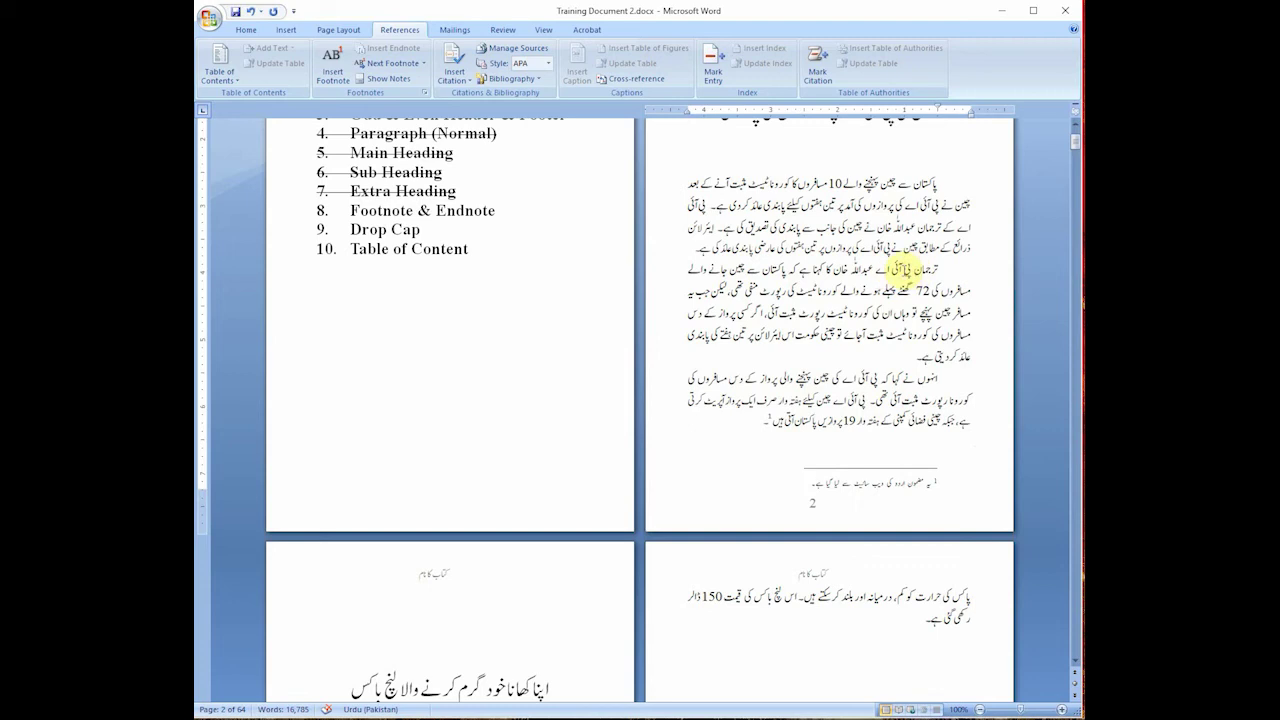
left_click(876, 268)
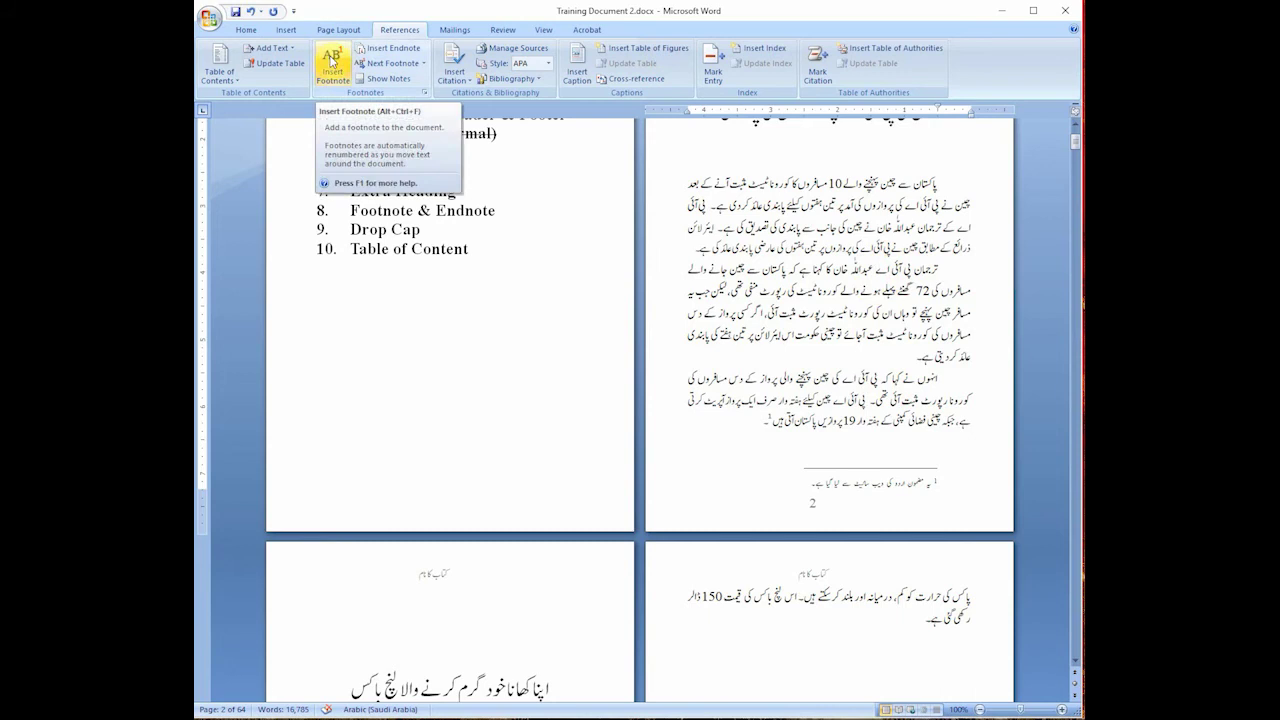
left_click(334, 64)
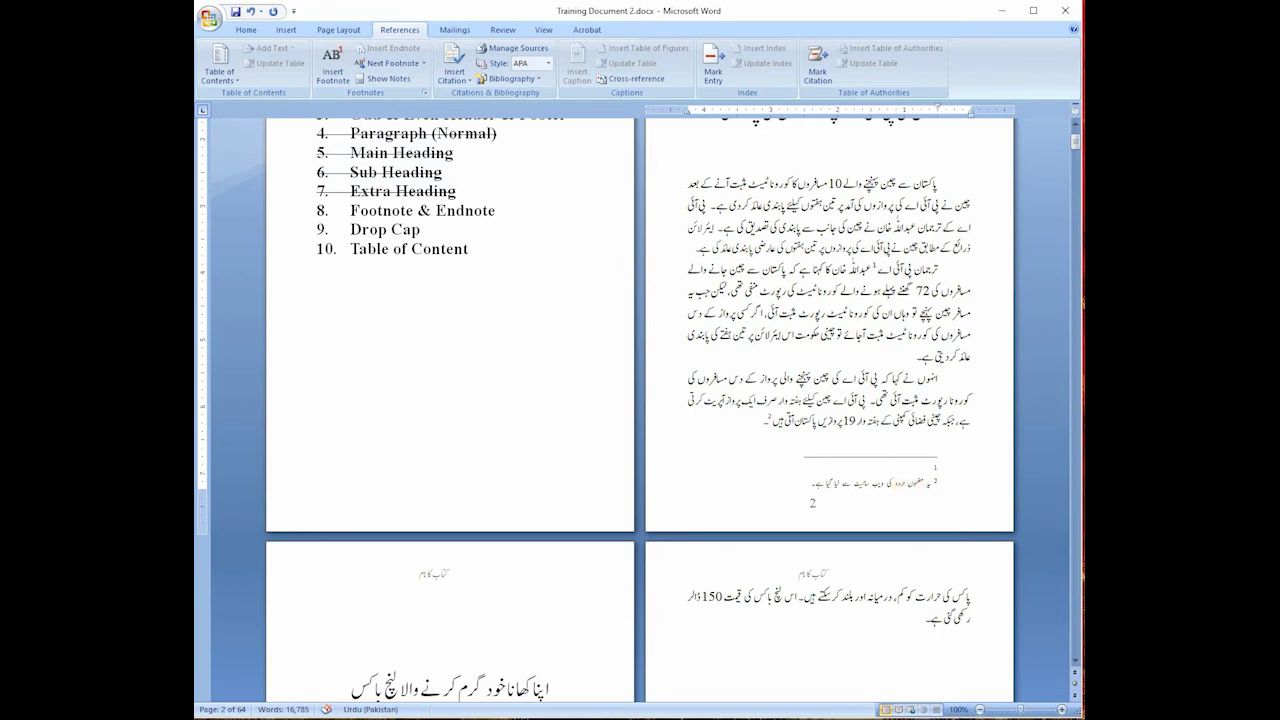
type("پاکستان ان")
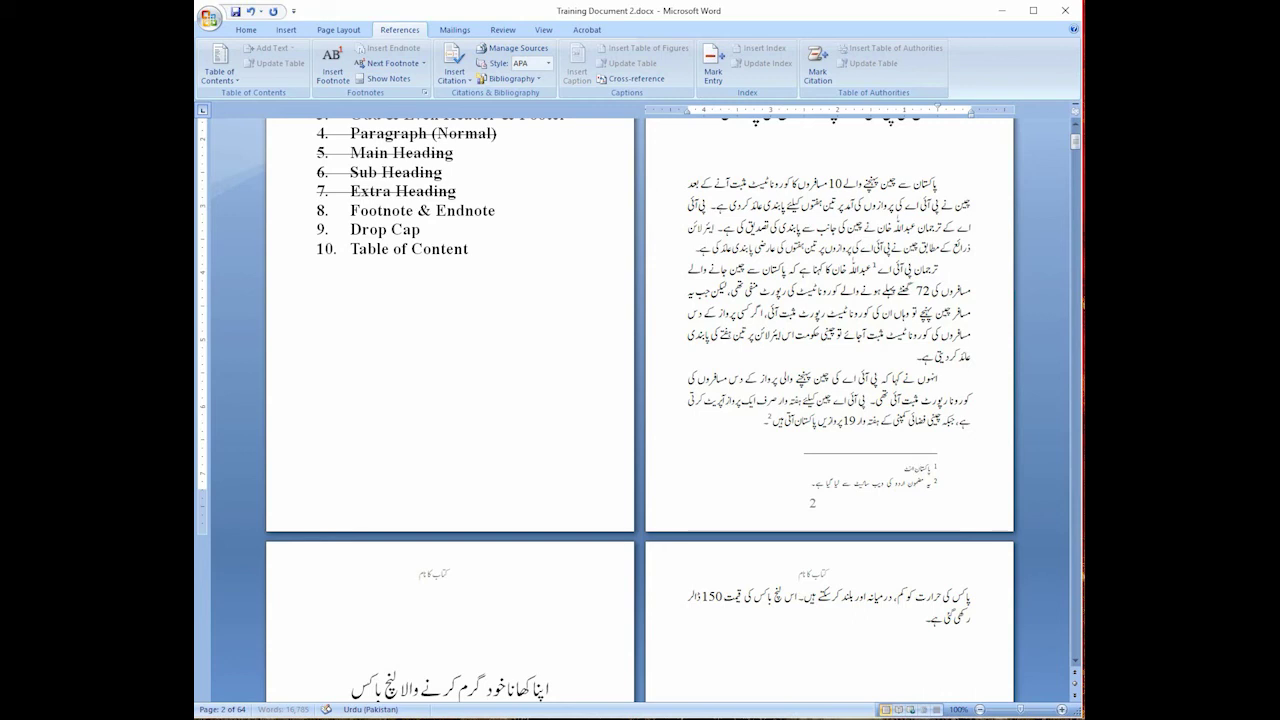
type("ٹرنیشنل ایئر لائنز")
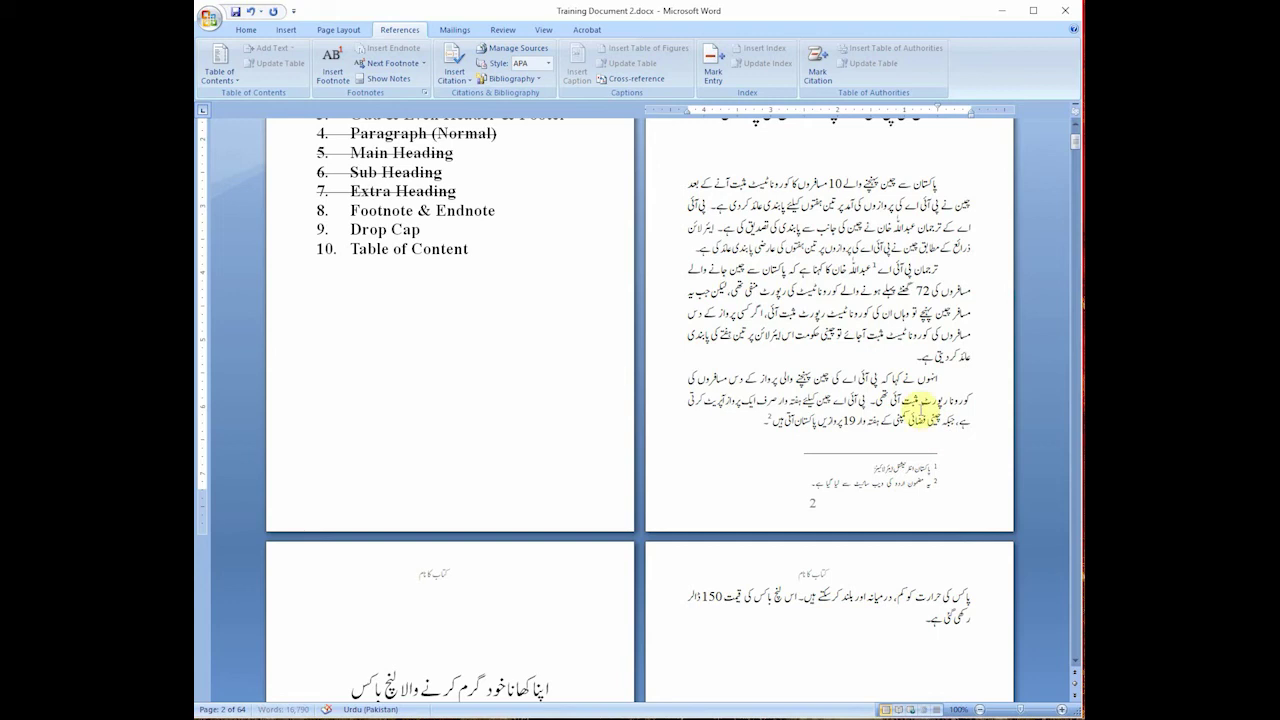
left_click(910, 398)
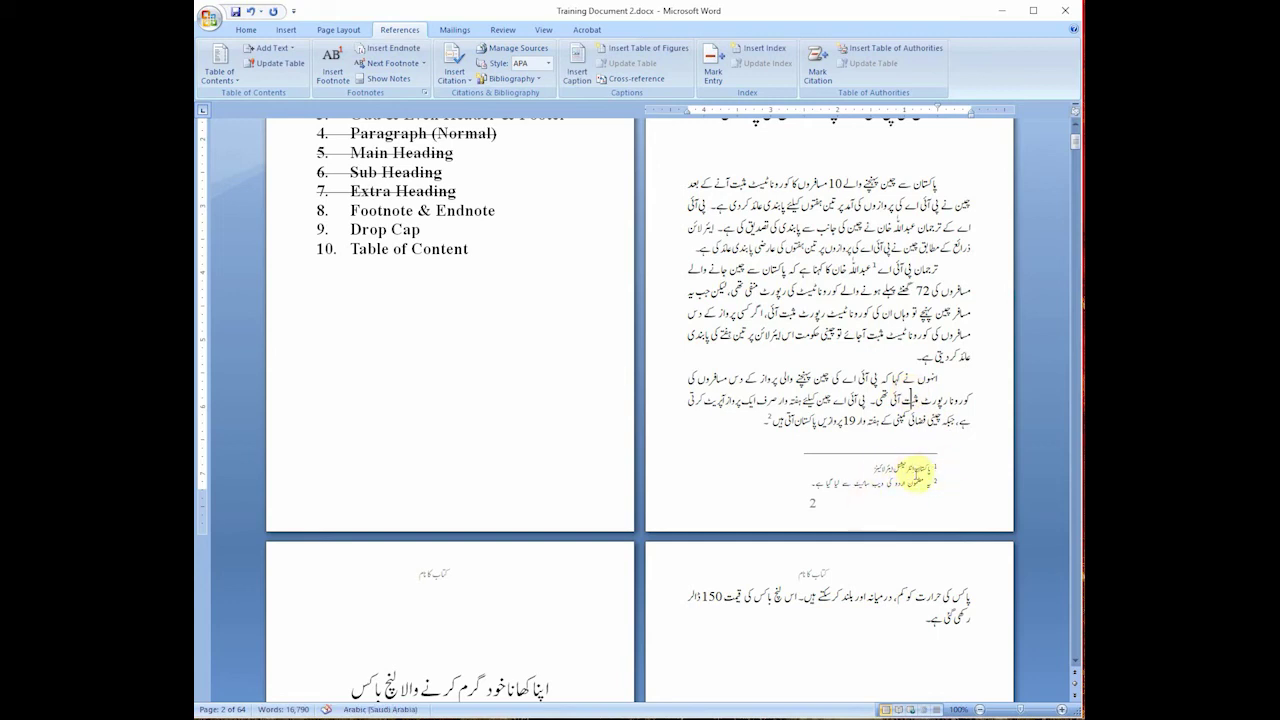
left_click(914, 375)
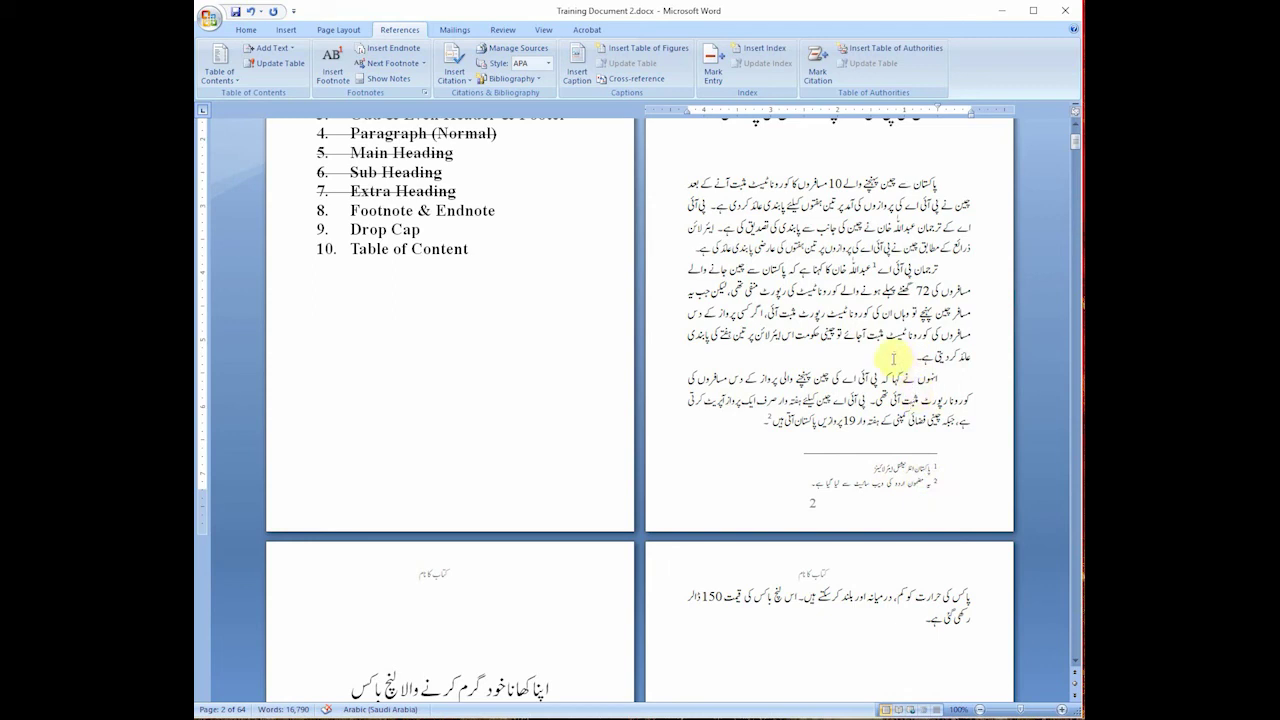
Step: Save the document and strike through the "Footnote & Endnote" item in the topic list on page 1
scroll(889, 289, "down", 3)
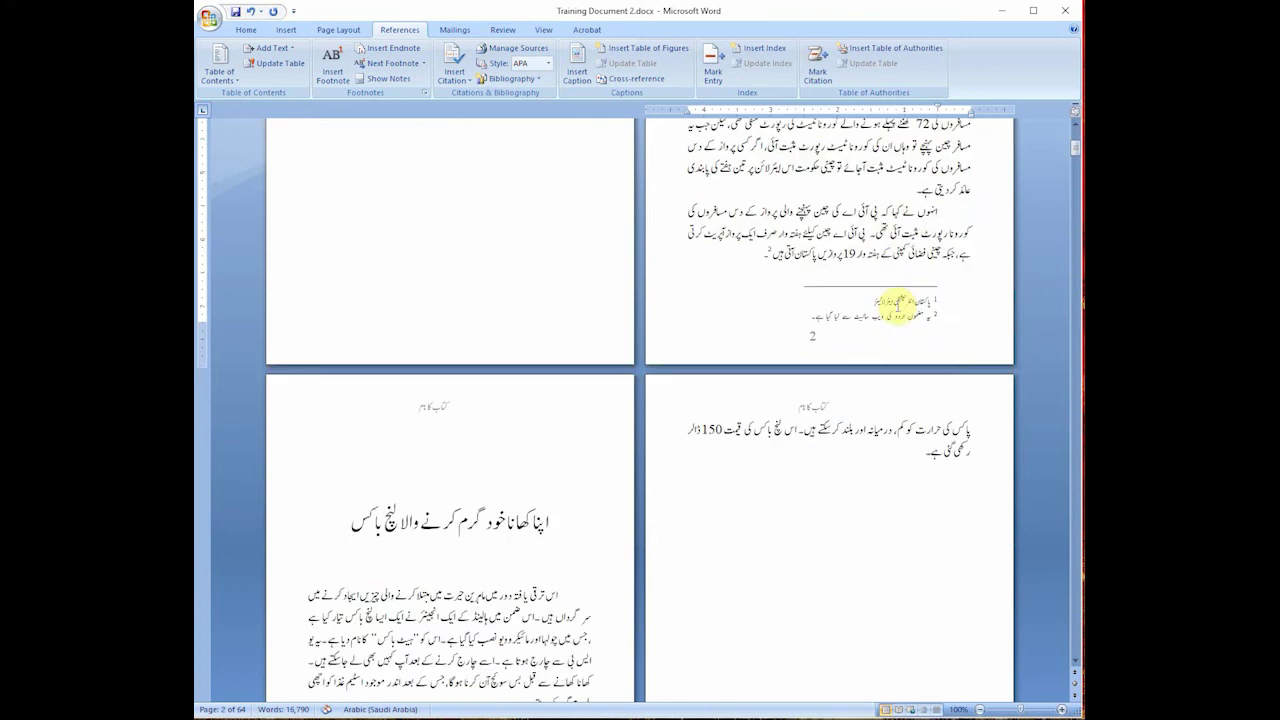
scroll(897, 302, "up", 4)
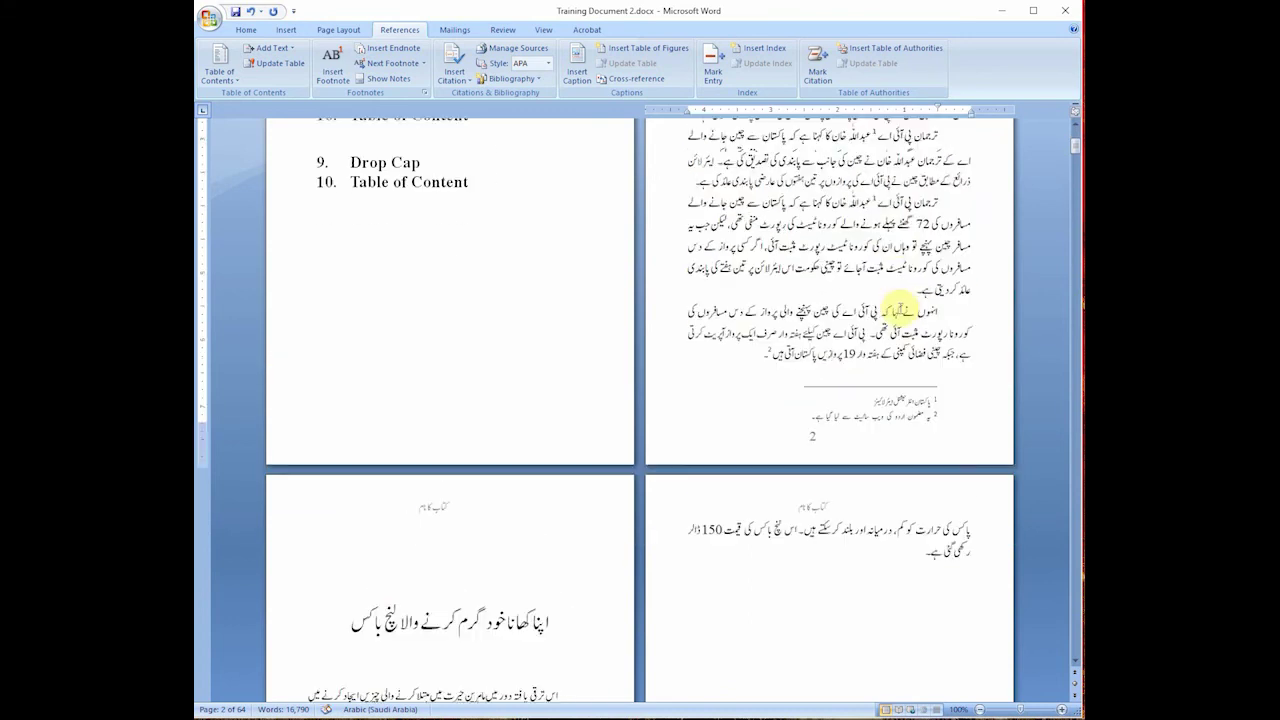
left_click(236, 14)
left_click(246, 31)
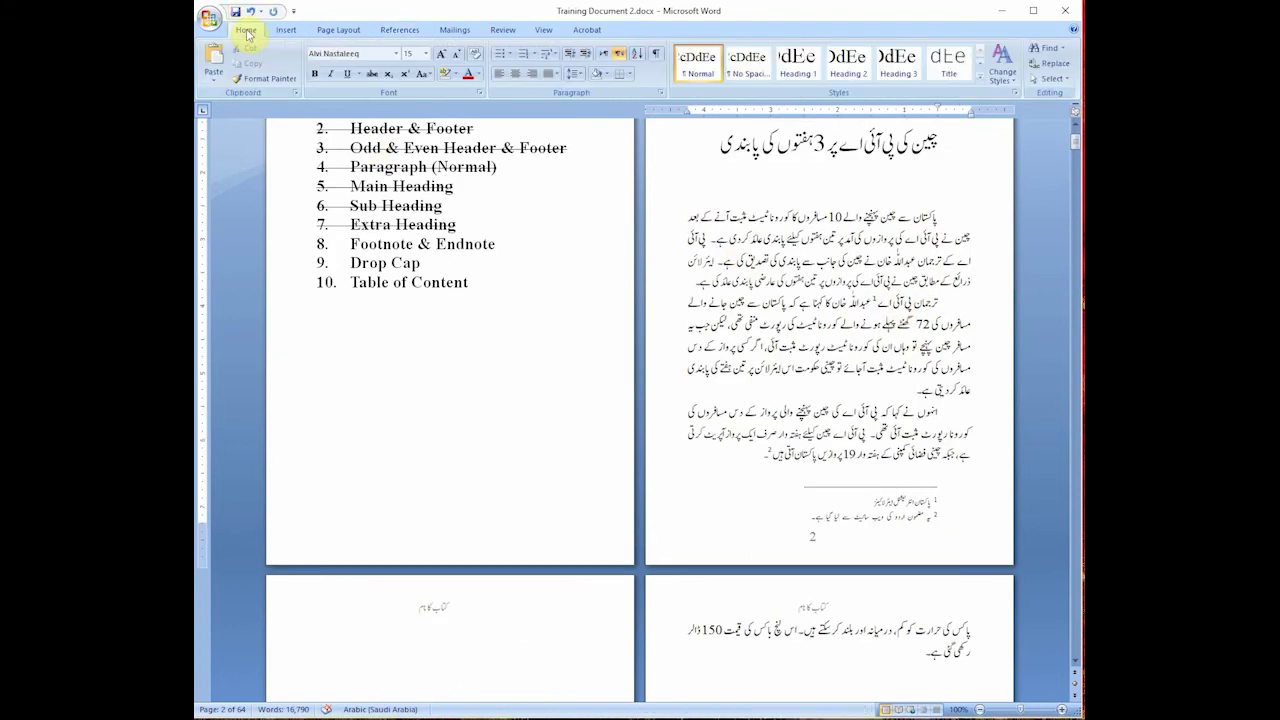
triple_click(420, 244)
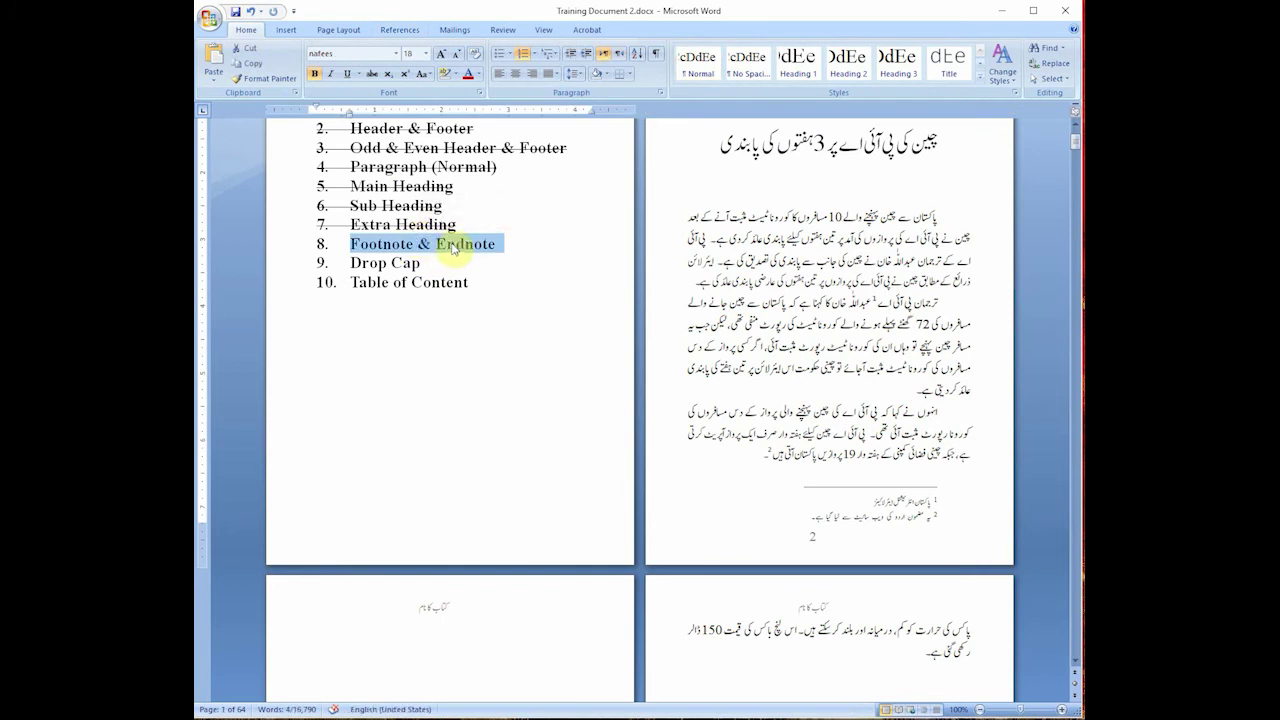
left_click(372, 73)
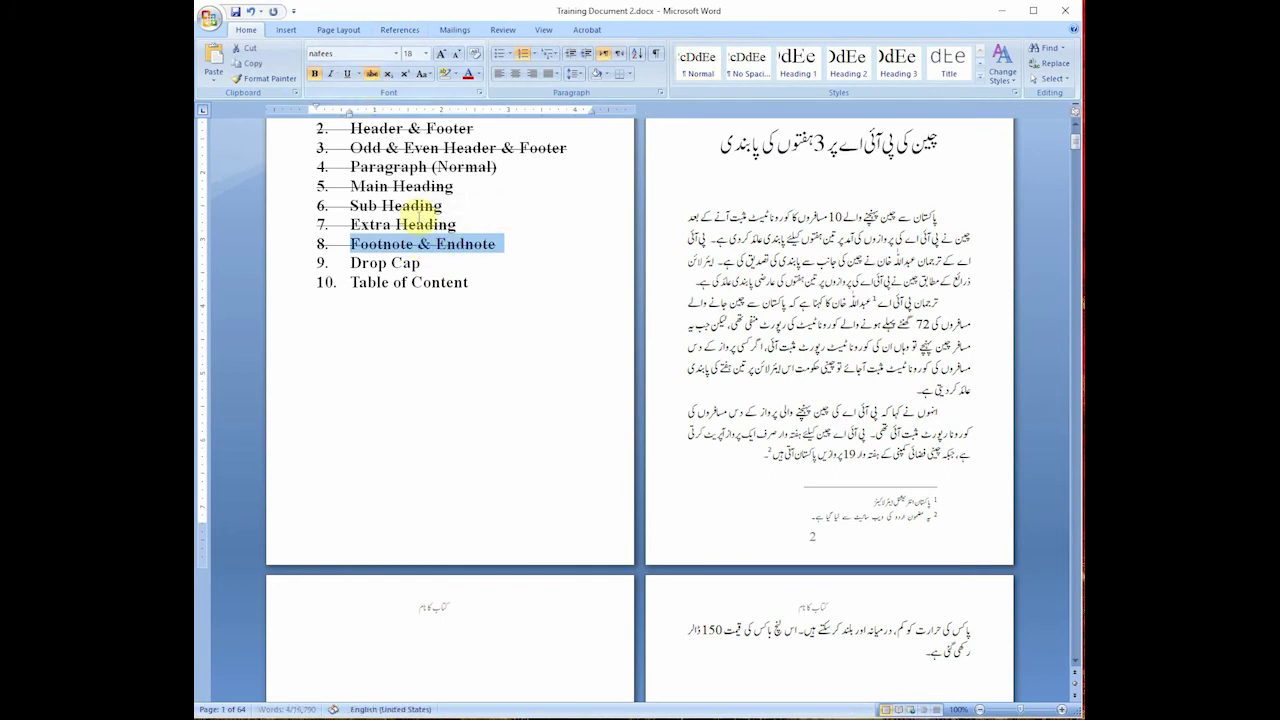
left_click(808, 368)
Step: Look through the footnoted page 2 and the English Lorem Ipsum pages near the end, checking the paragraph formatting on page 60
scroll(810, 373, "down", 2)
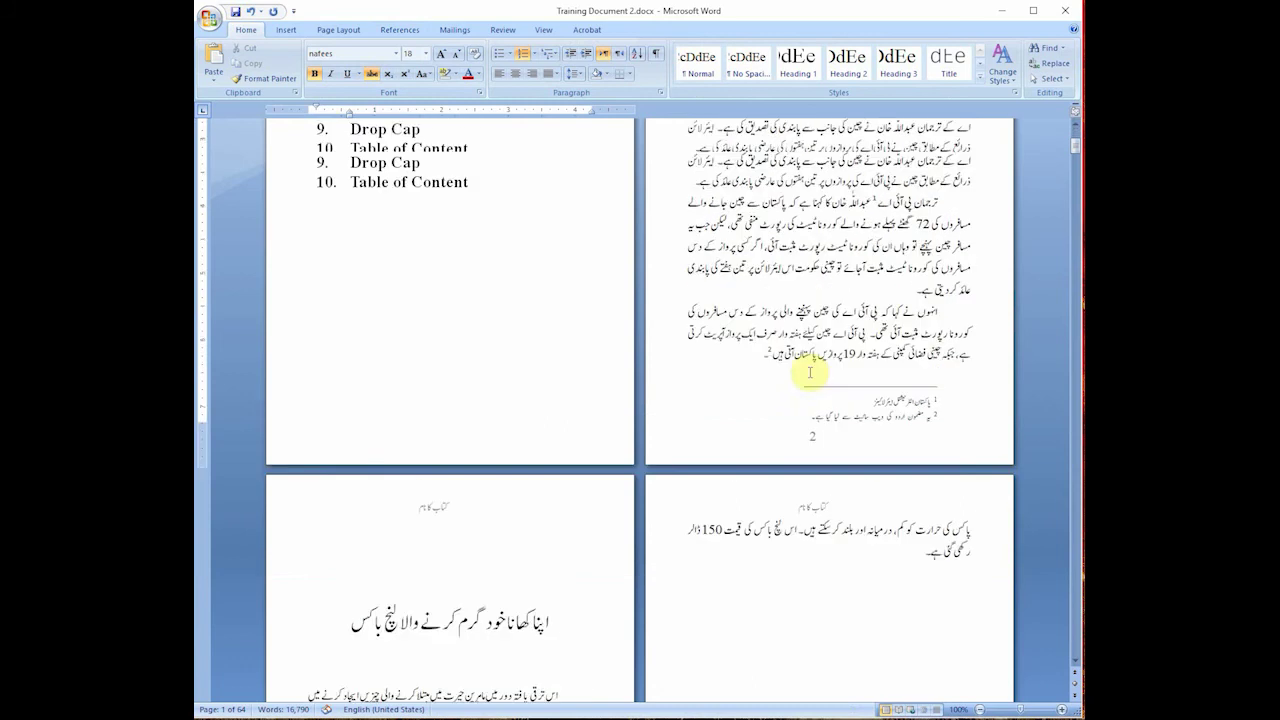
scroll(810, 373, "up", 2)
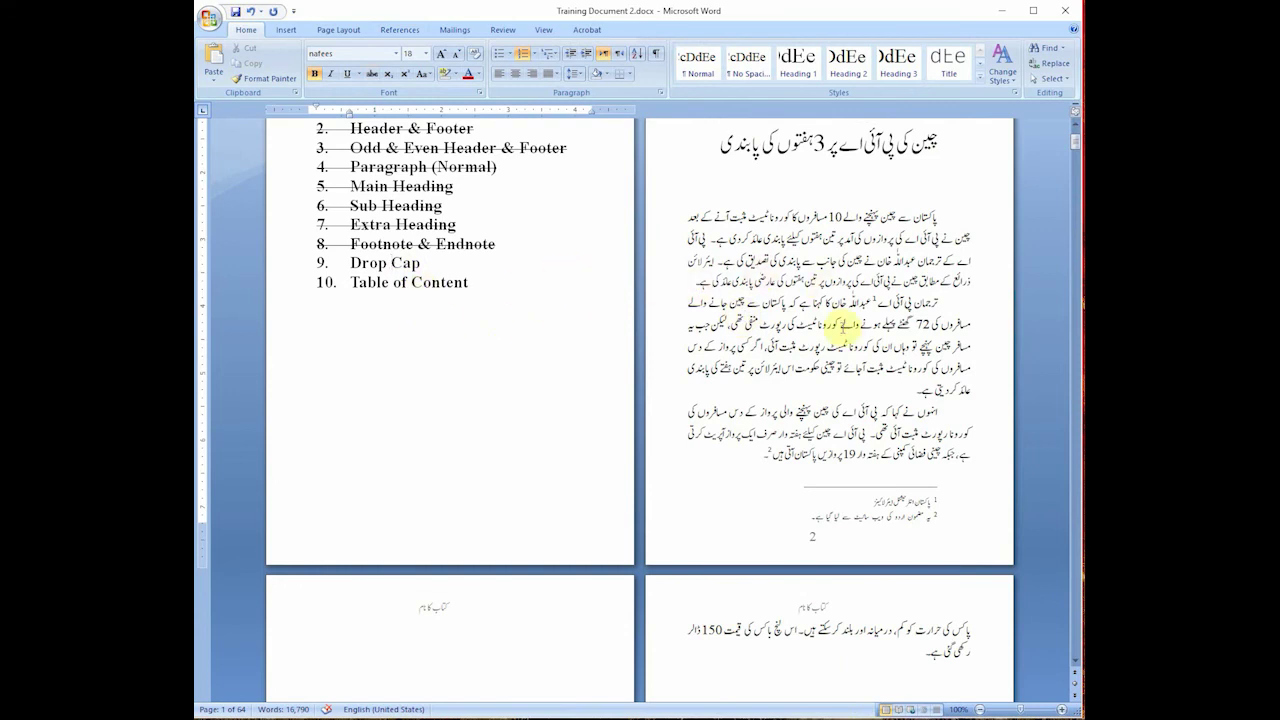
scroll(843, 323, "down", 3)
left_click_drag(1072, 150, 1072, 630)
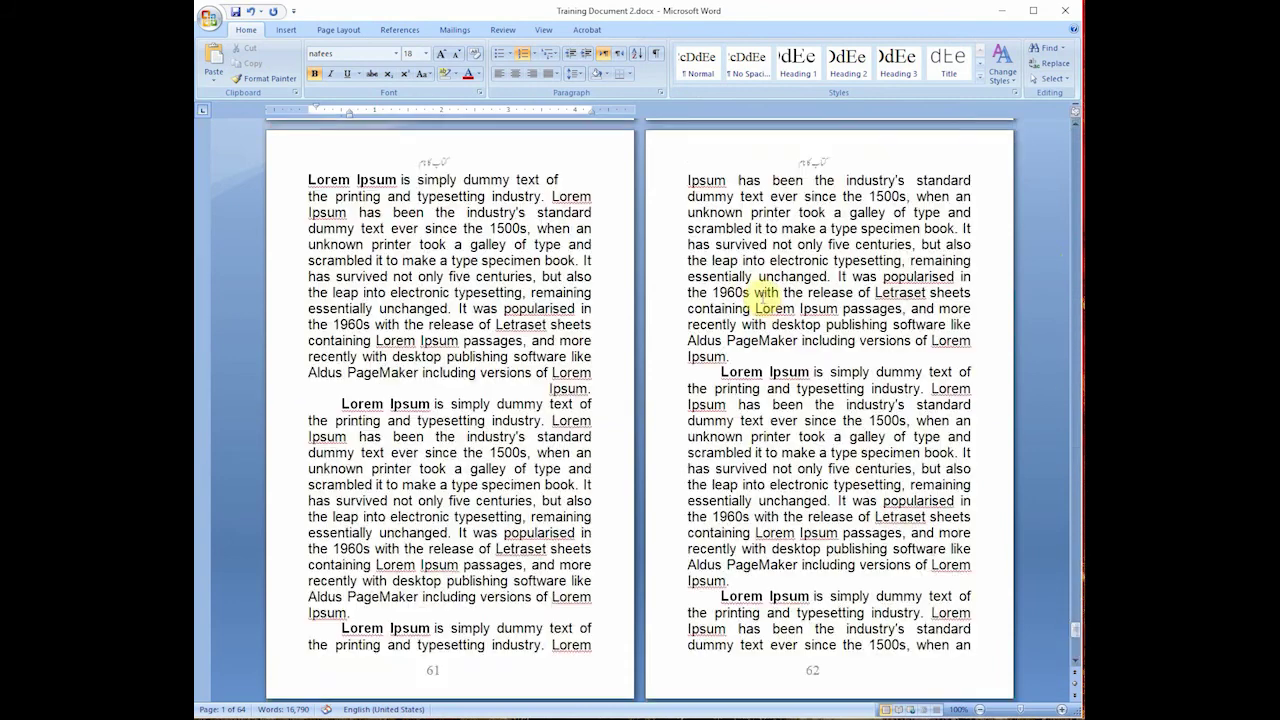
scroll(766, 294, "up", 3)
scroll(806, 290, "up", 3)
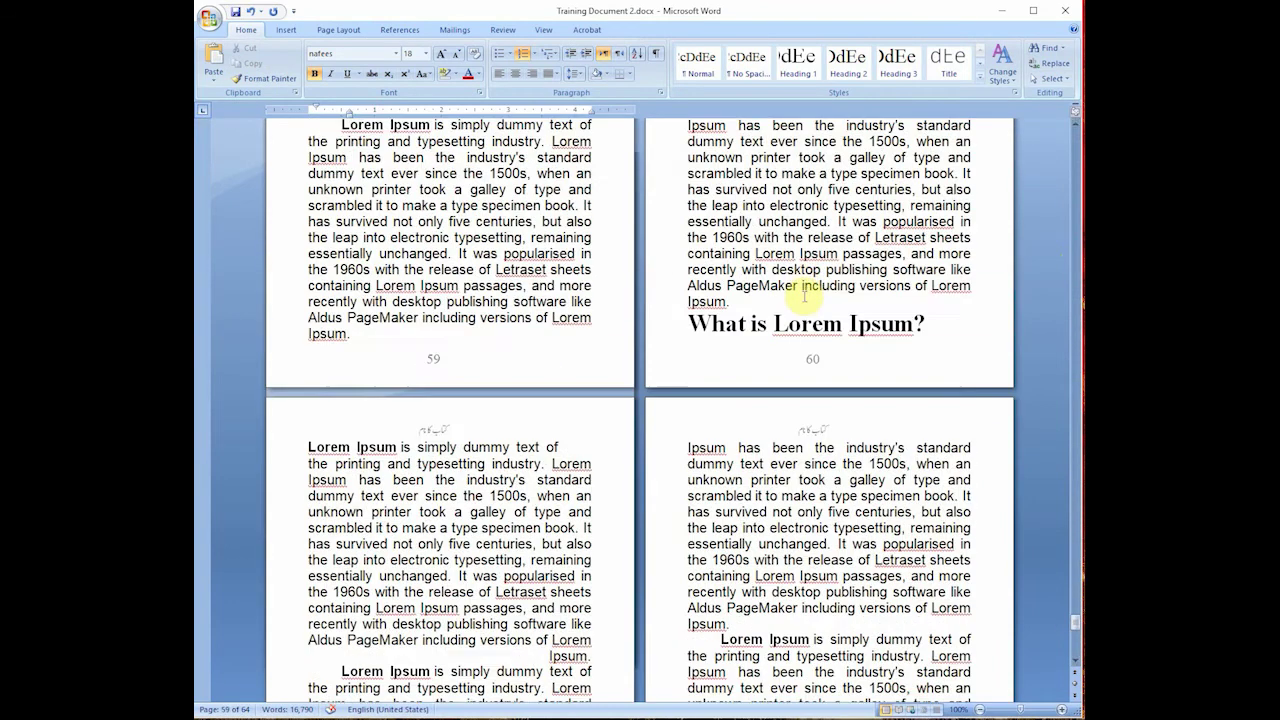
triple_click(808, 222)
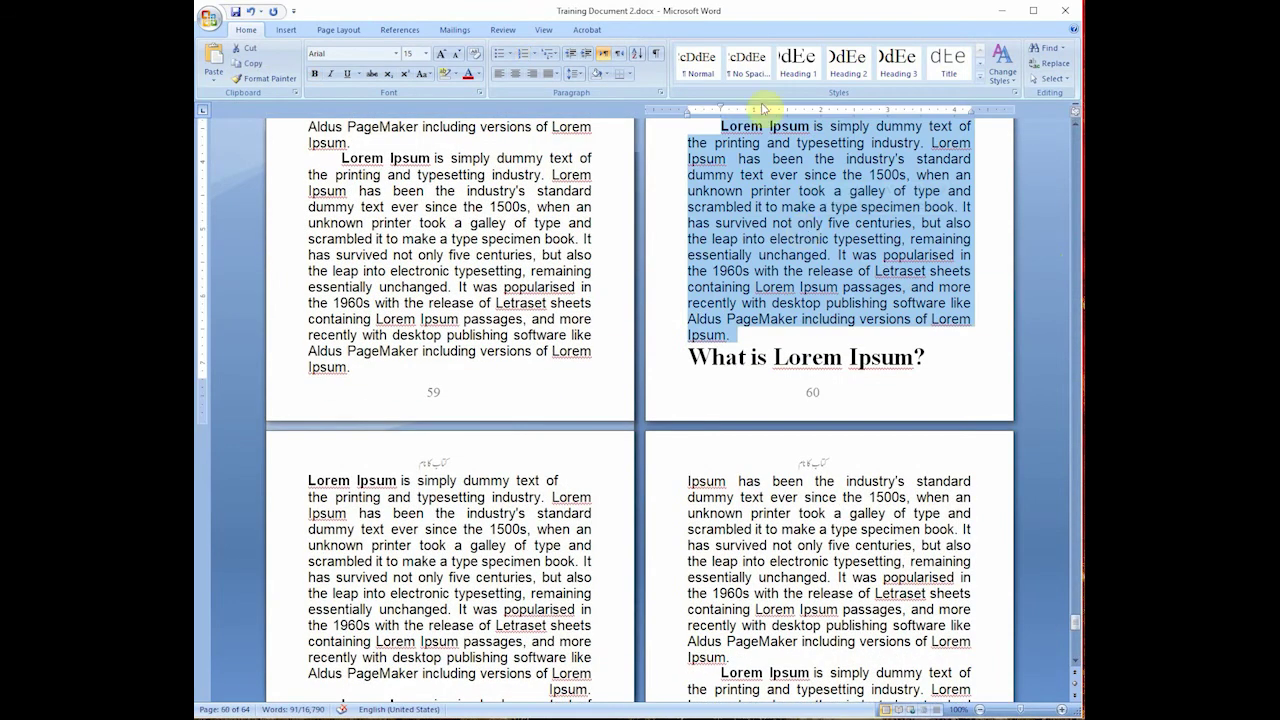
scroll(845, 268, "up", 2)
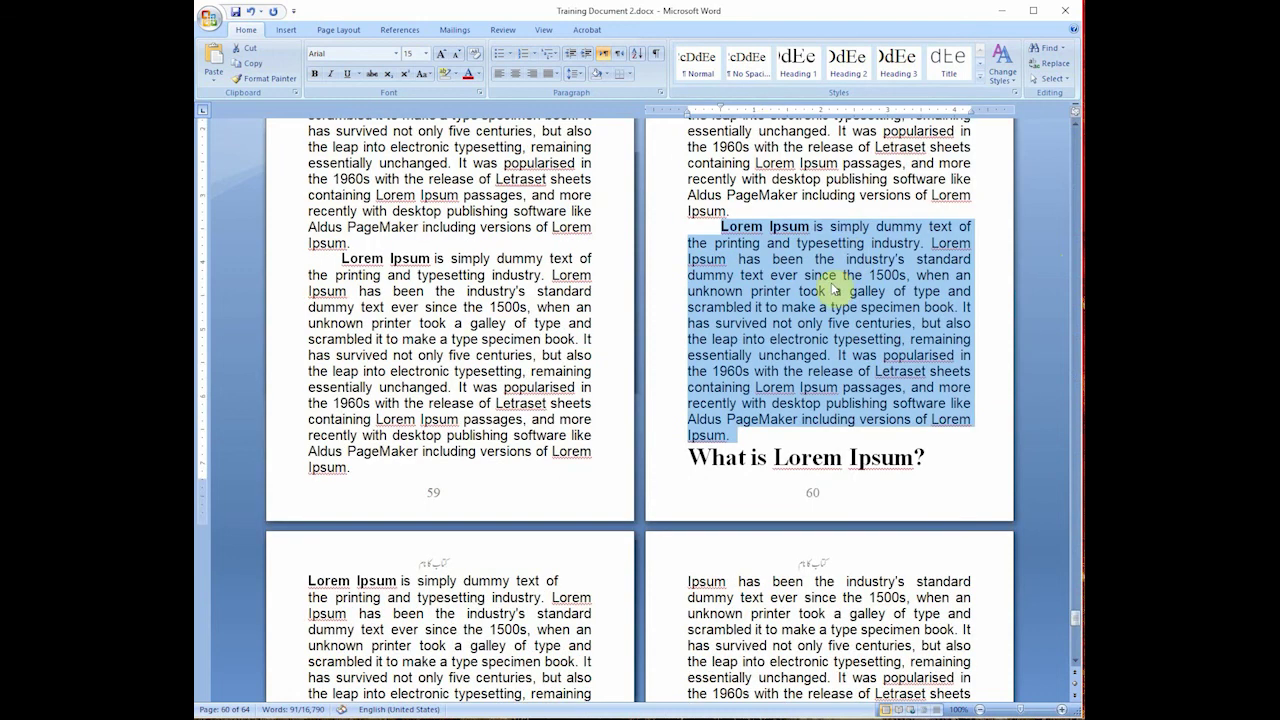
scroll(833, 284, "up", 4)
scroll(833, 256, "up", 18)
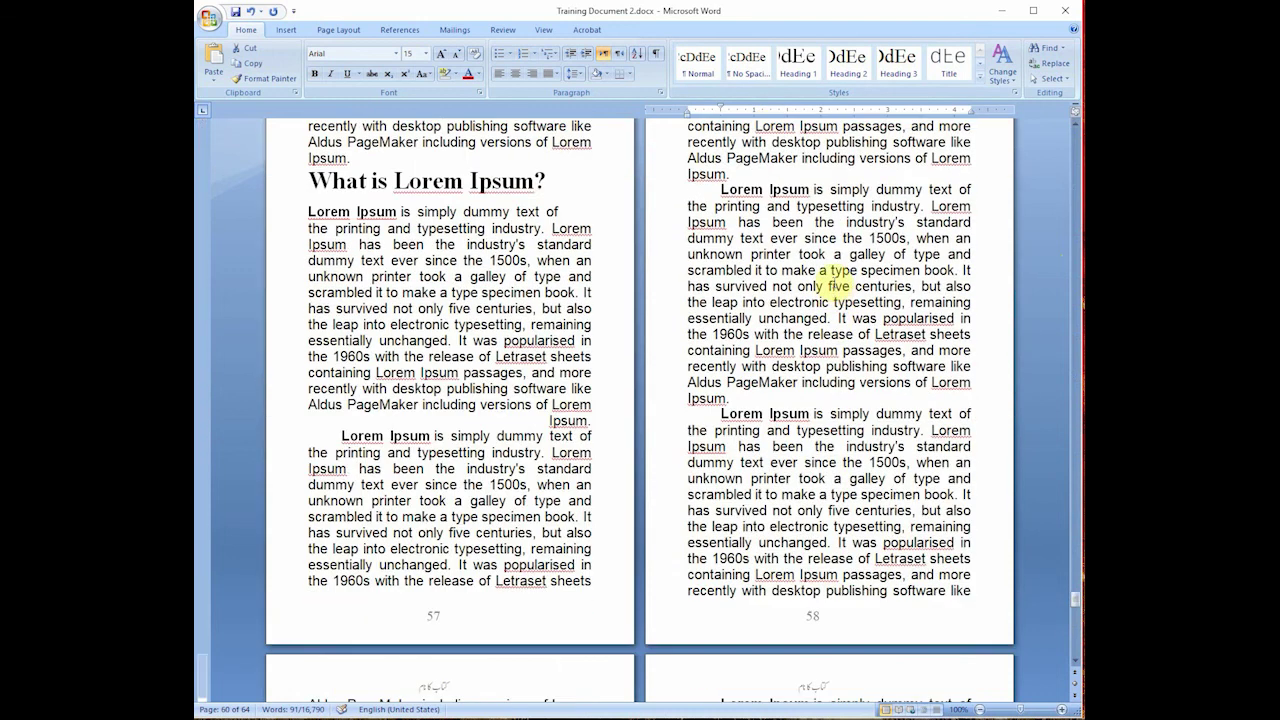
scroll(833, 282, "up", 5)
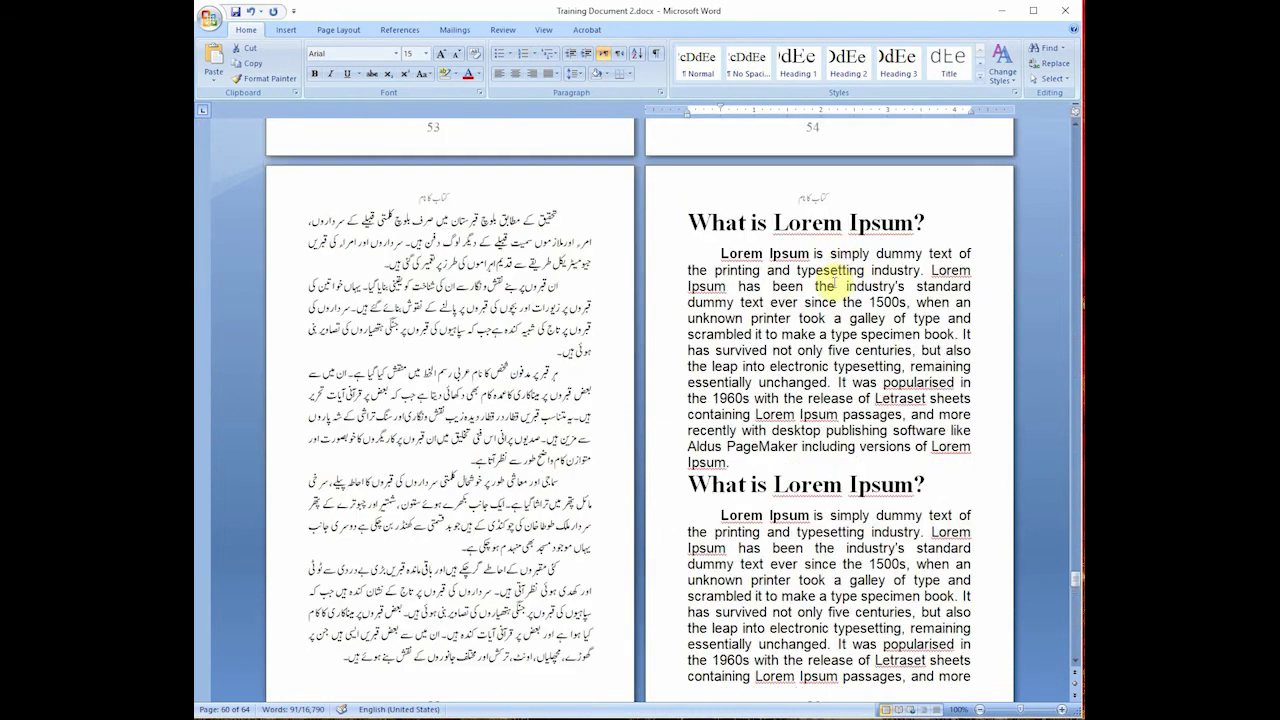
Step: Try the Normal style on the first Lorem Ipsum paragraph of page 56 and undo it
triple_click(843, 270)
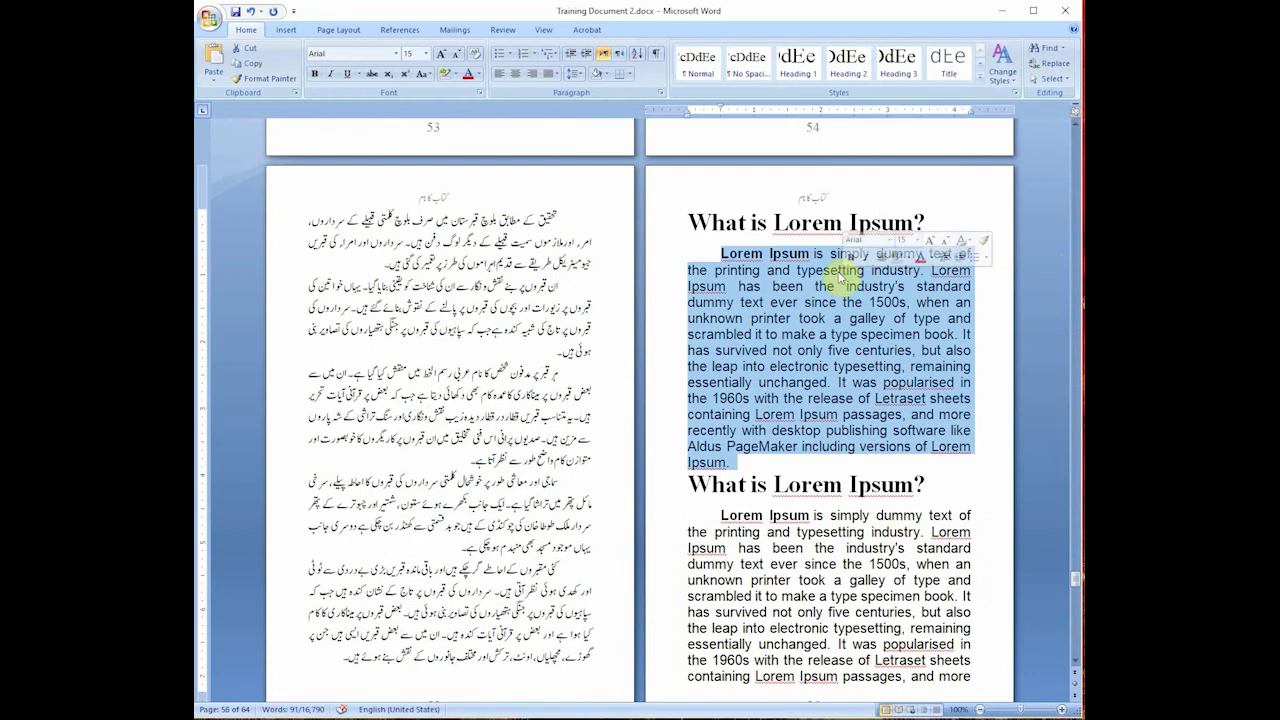
left_click(700, 66)
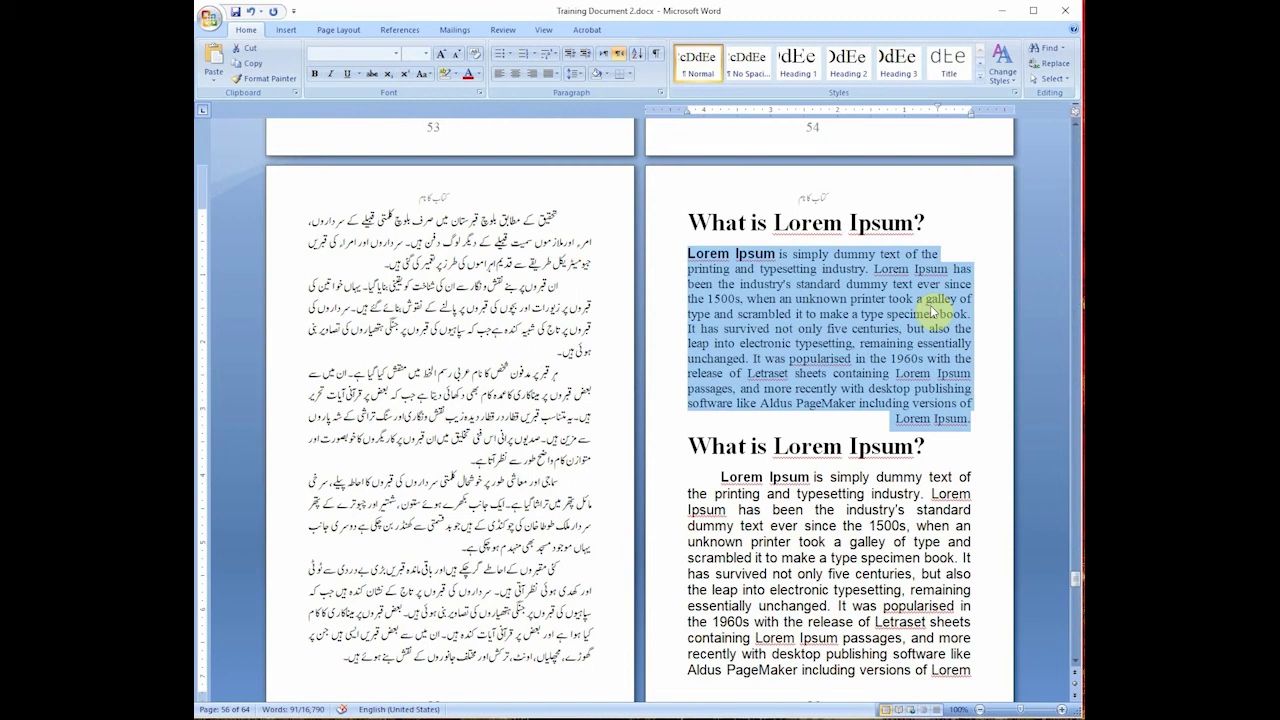
left_click(252, 12)
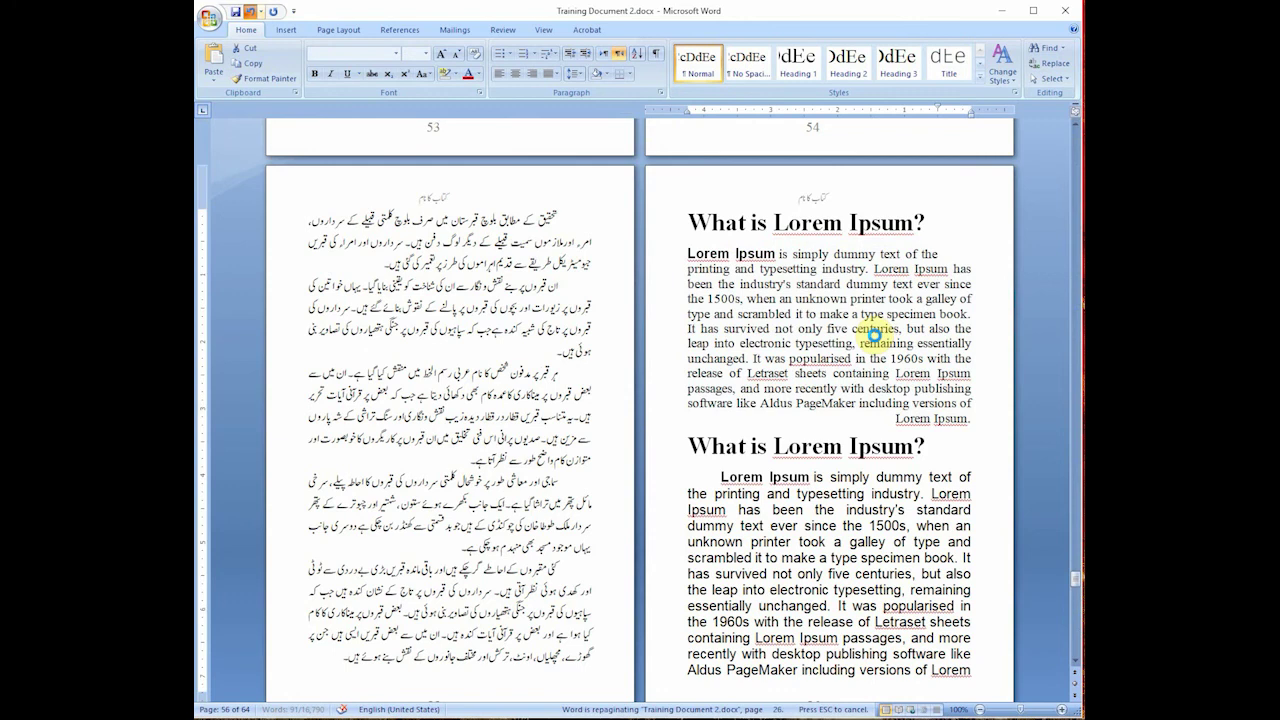
key("ctrl+y")
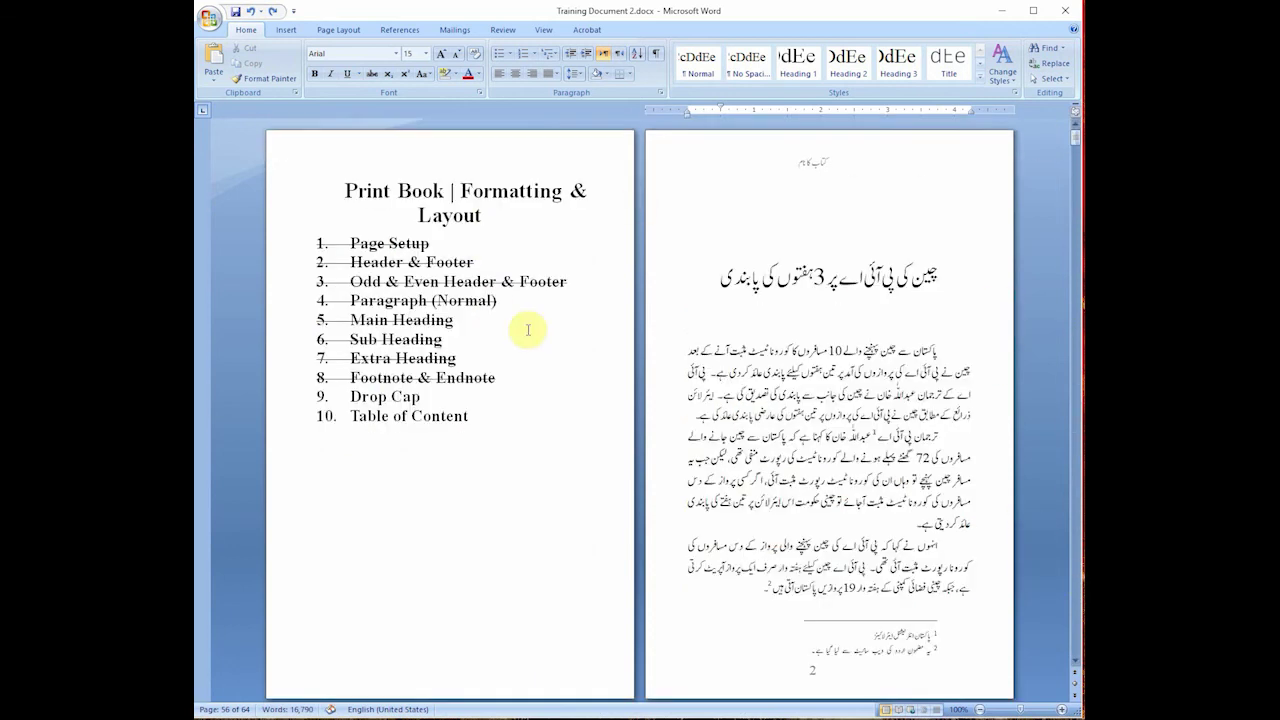
Step: Underline the "Drop Cap" item in the topic list on page 1
left_click(391, 397)
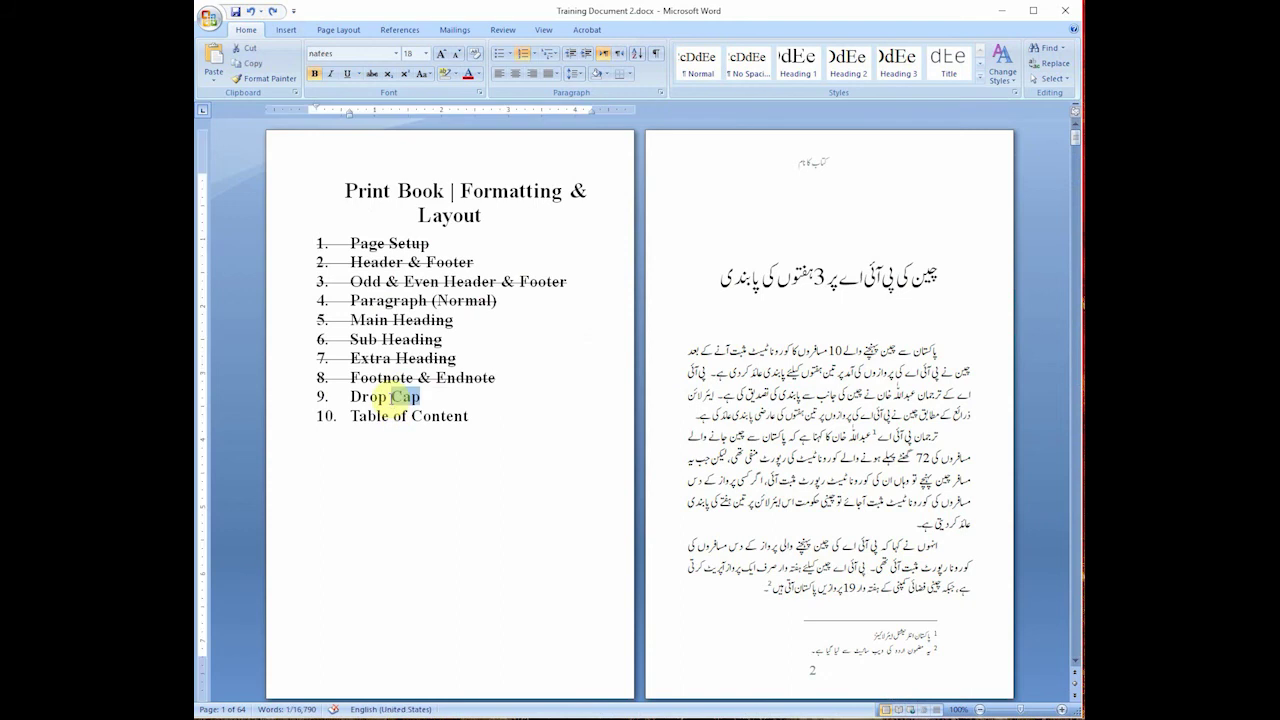
triple_click(391, 397)
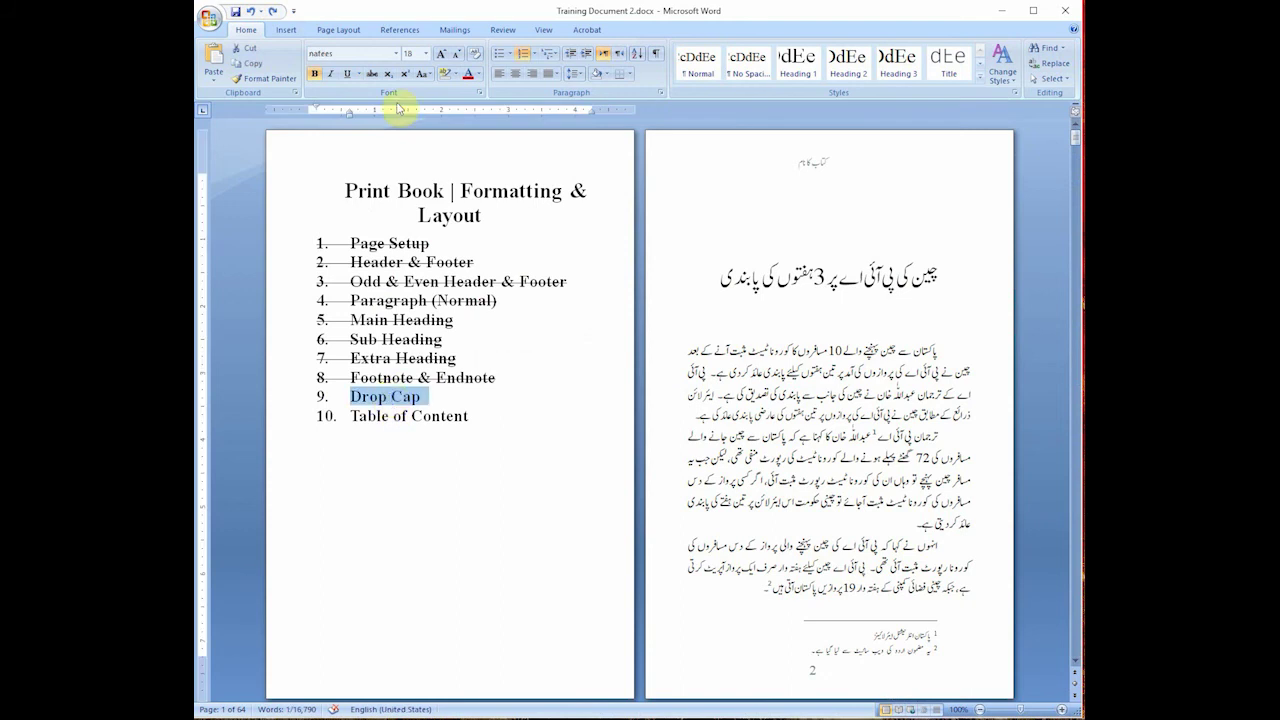
left_click(347, 73)
left_click(421, 397)
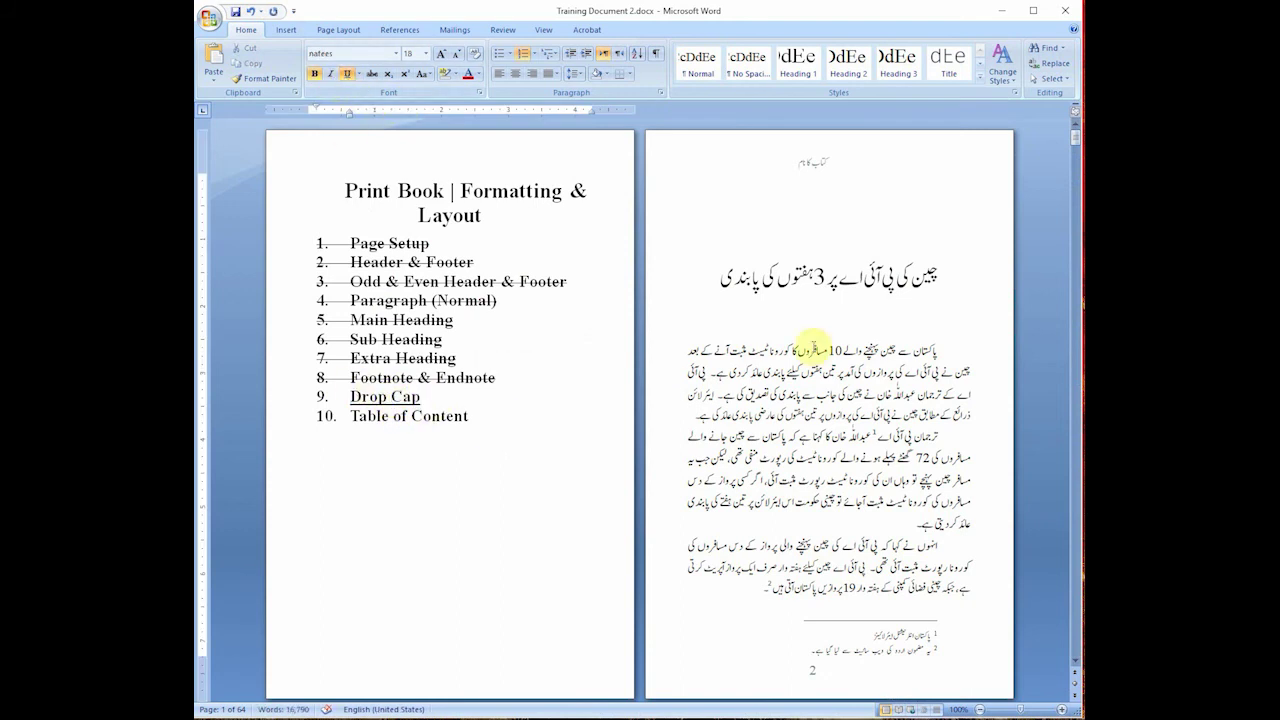
Step: Insert a page break after the "Table of Content" list item and remove the list numbering from the new page's empty line
double_click(412, 418)
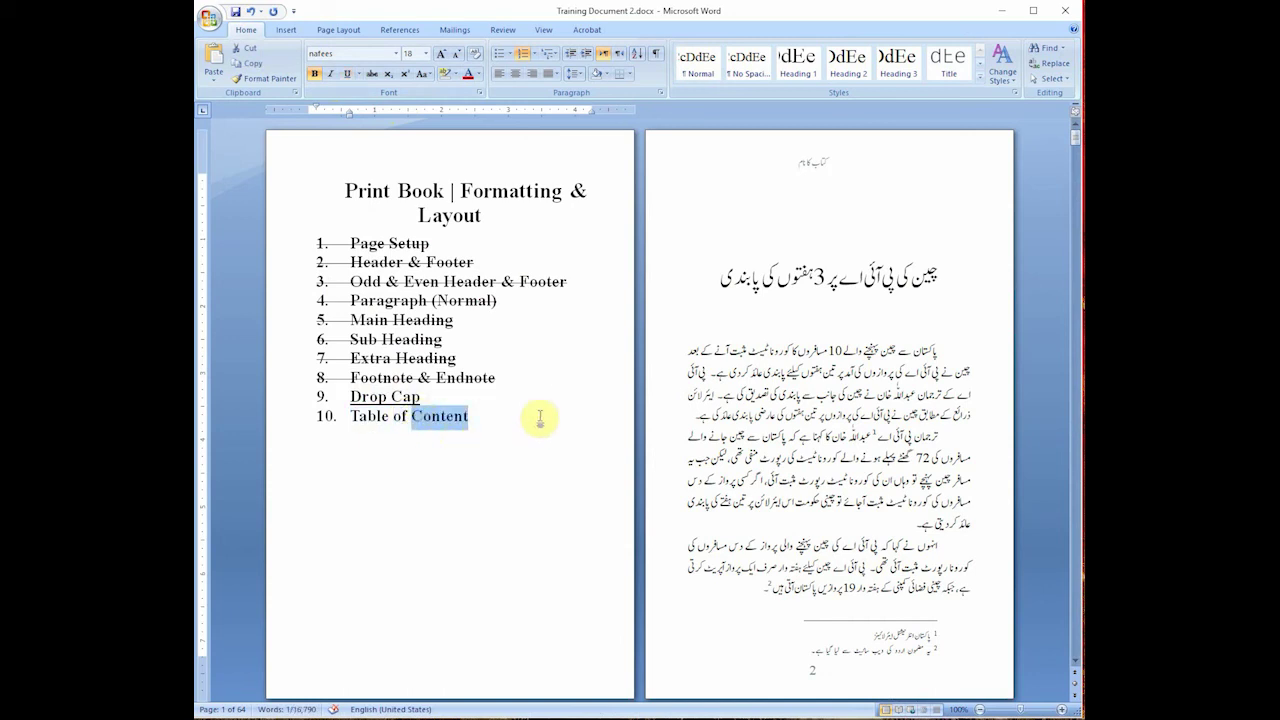
mouse_move(571, 400)
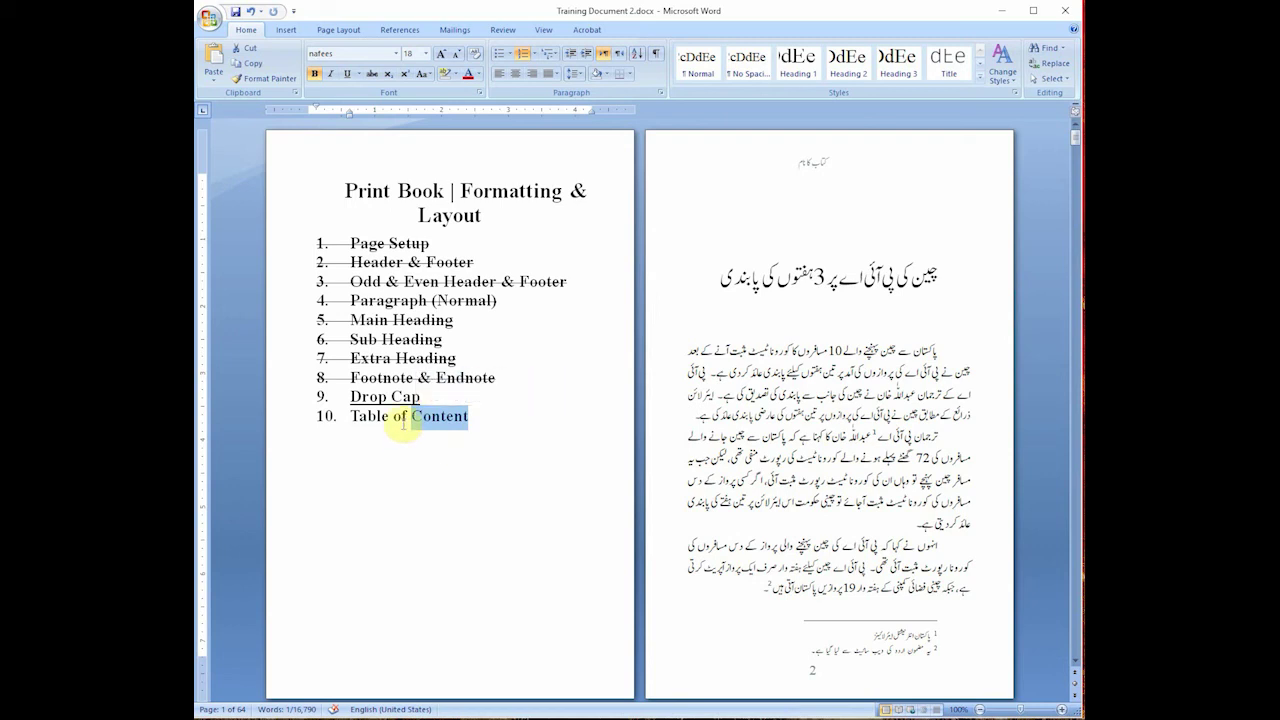
left_click(468, 412)
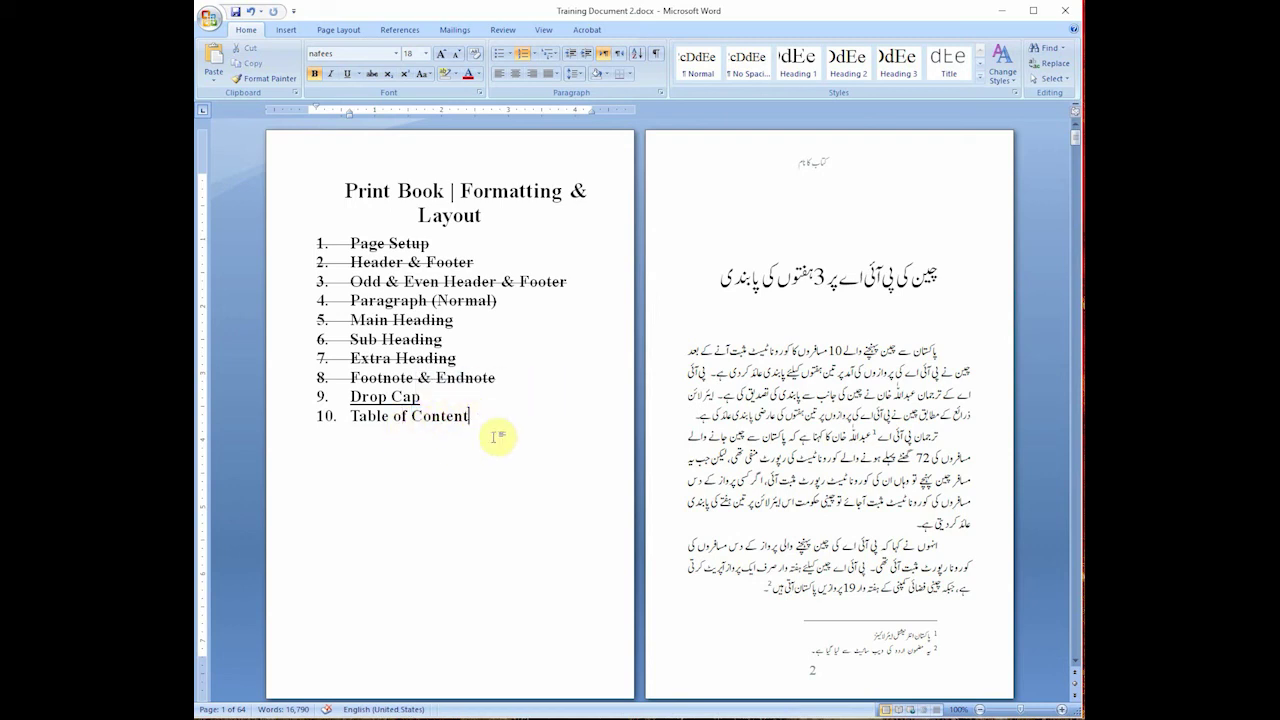
scroll(497, 436, "down", 4)
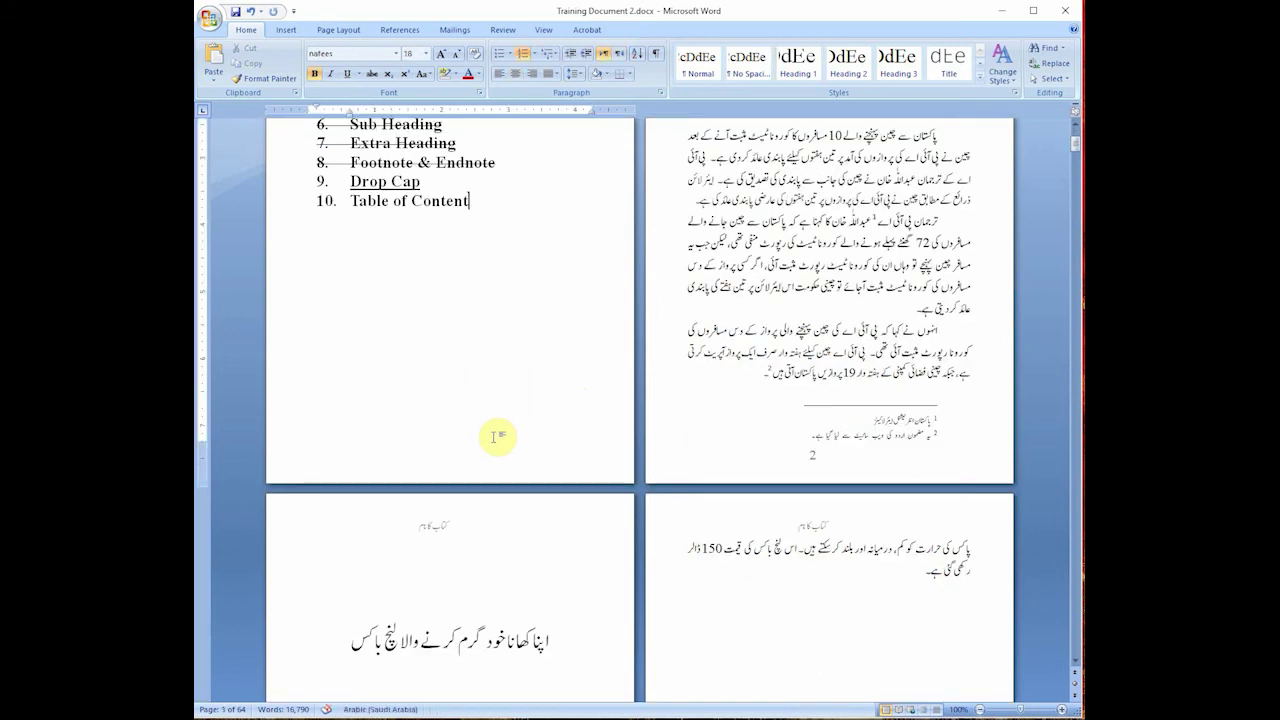
key("ctrl+Return")
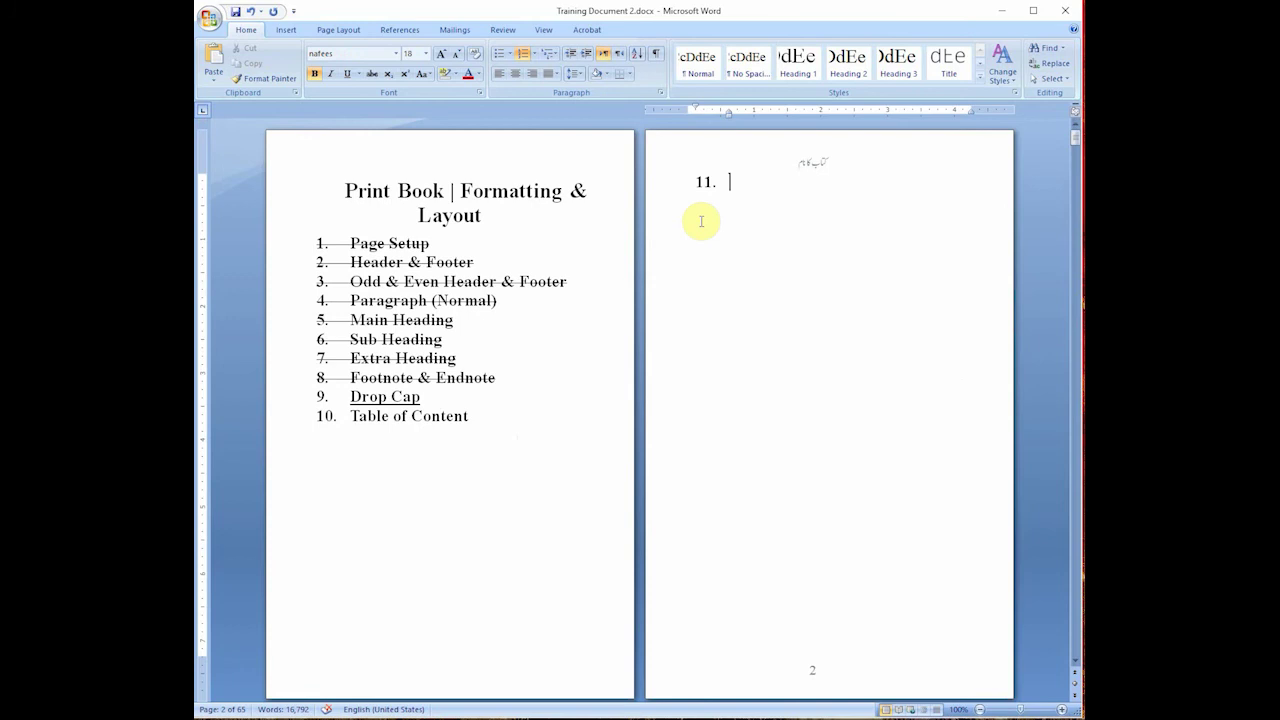
key("BackSpace")
key("BackSpace")
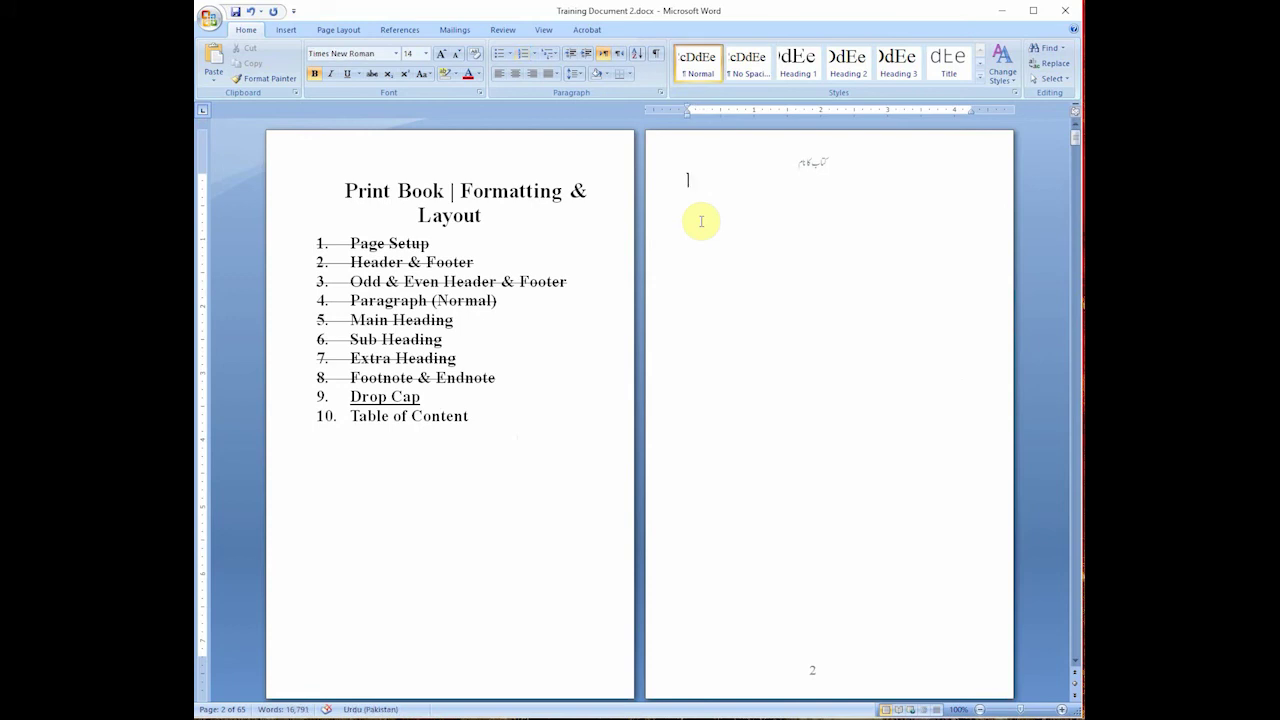
left_click(435, 440)
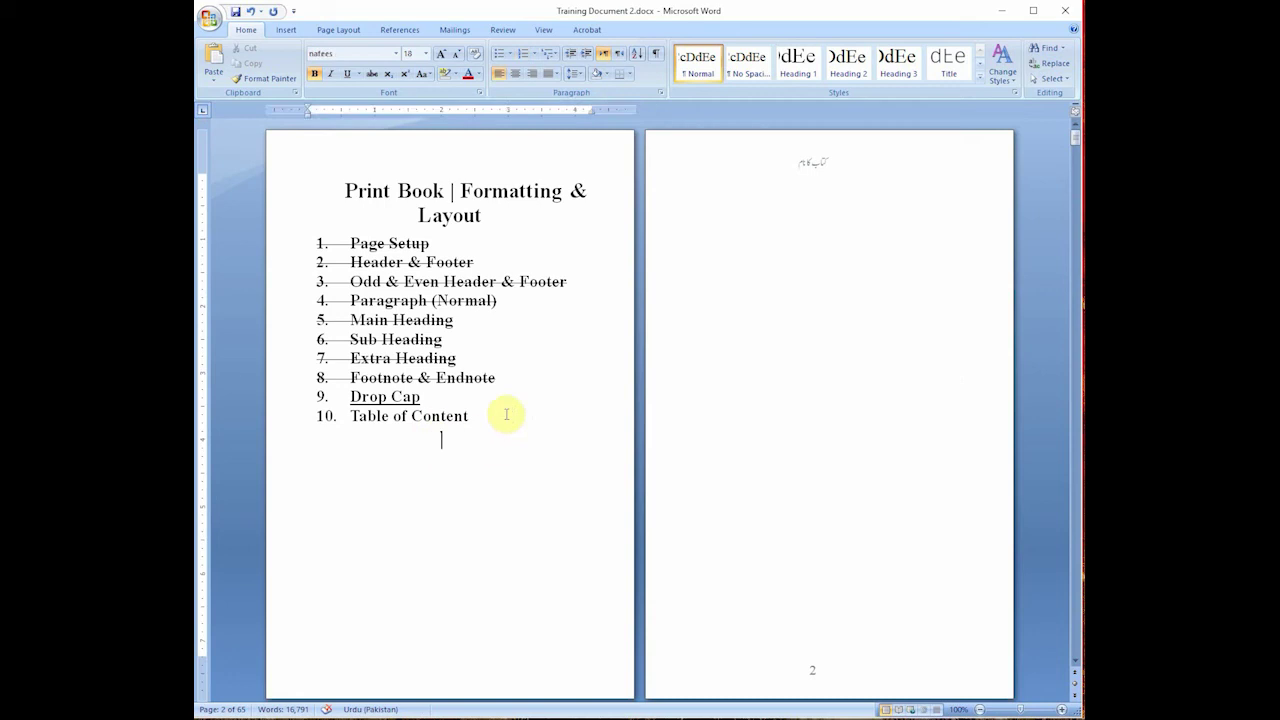
Step: Open the custom Table of Contents settings with the insertion point on the empty page 2
left_click(719, 186)
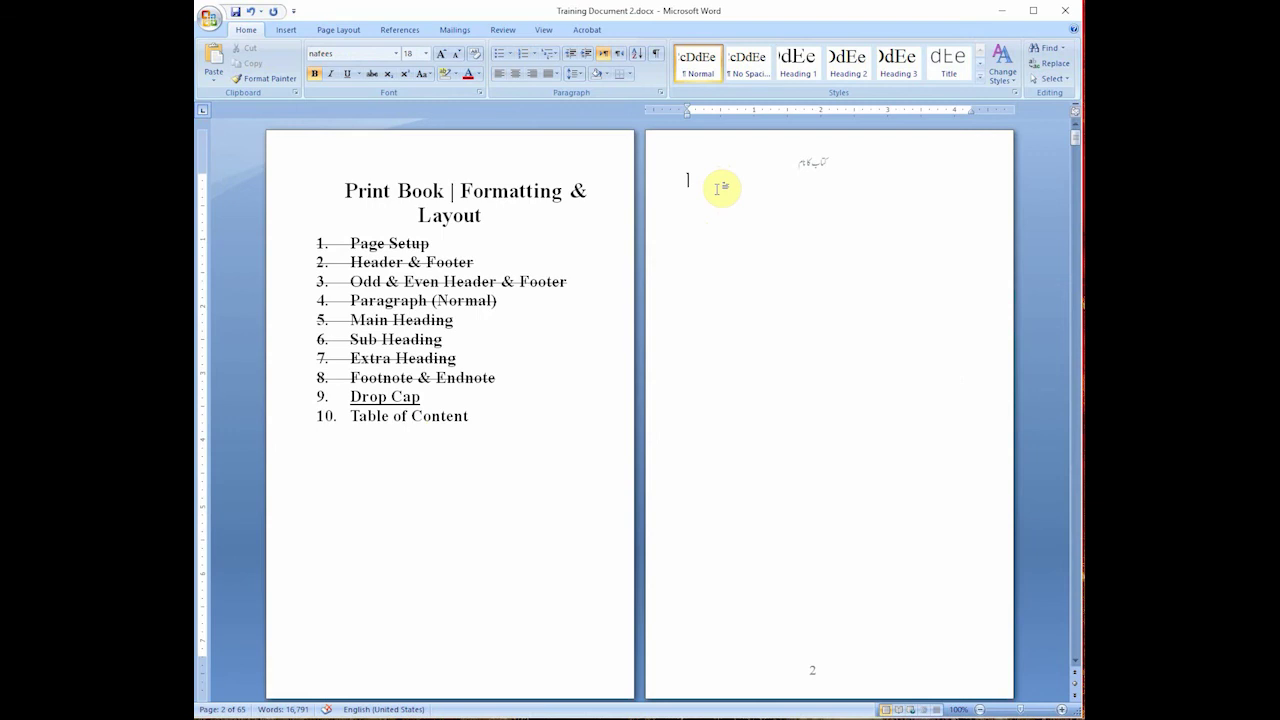
scroll(771, 237, "down", 4)
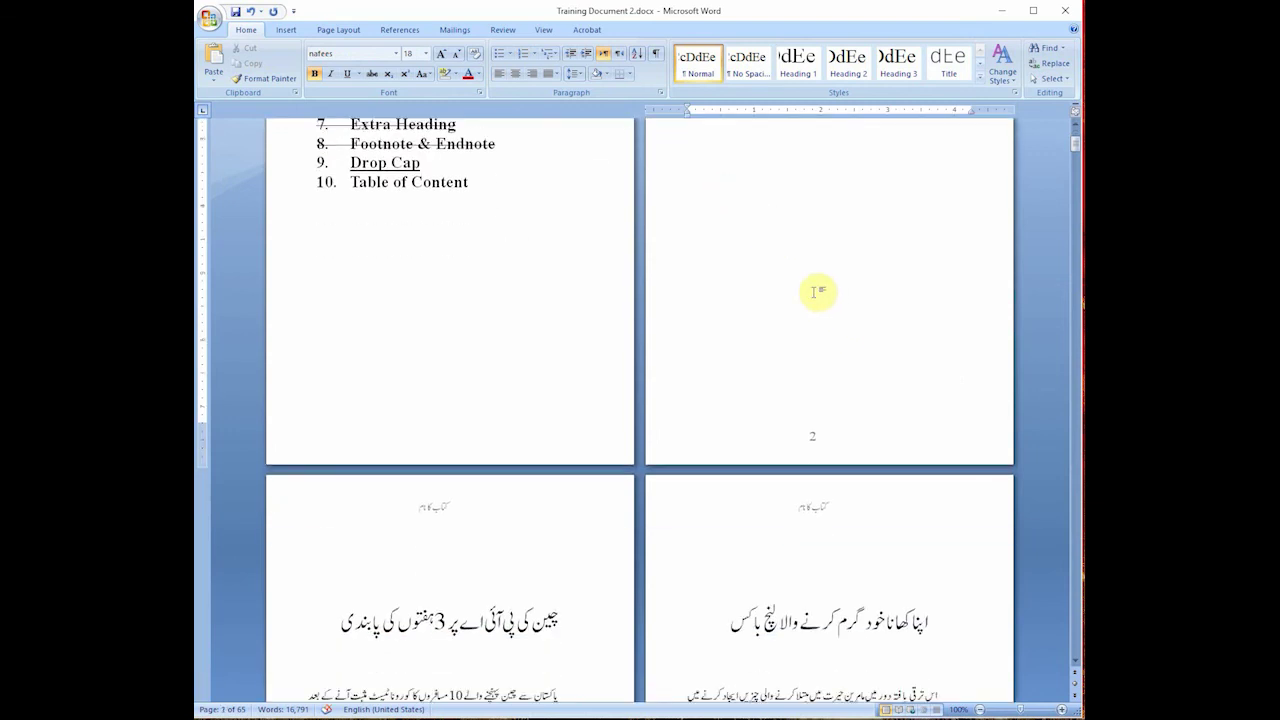
scroll(818, 291, "up", 3)
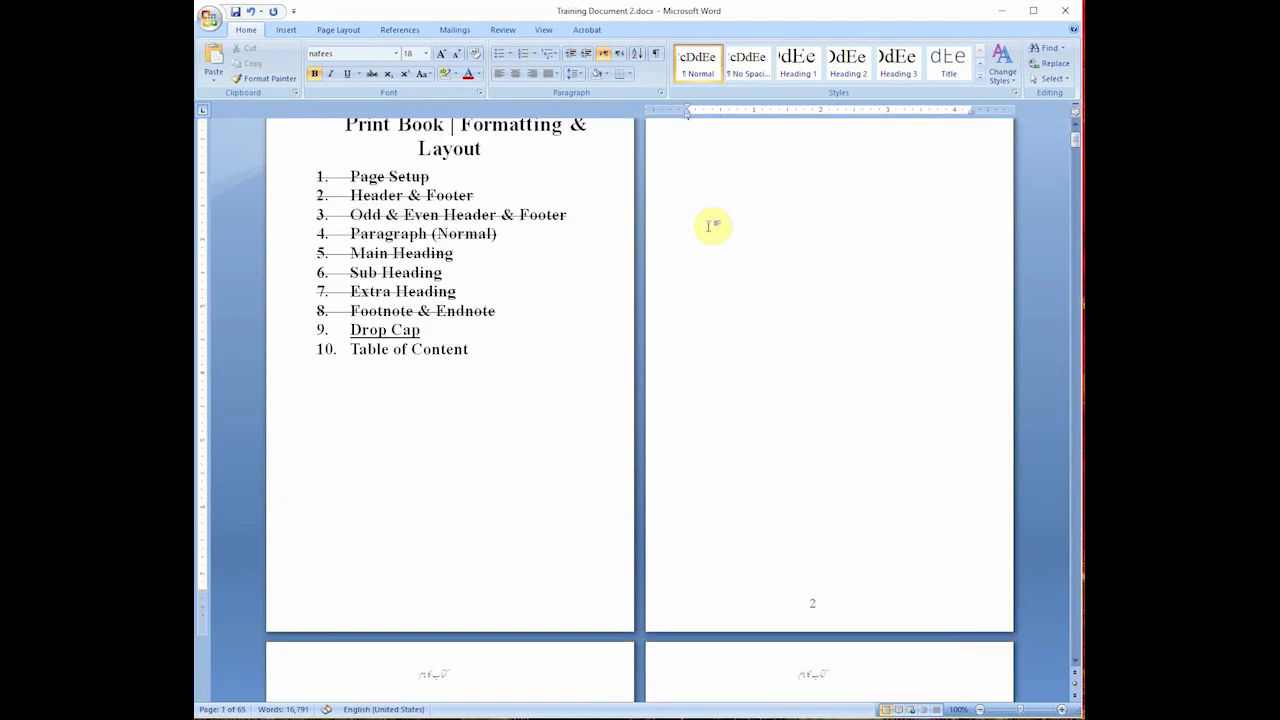
left_click(287, 31)
left_click(338, 31)
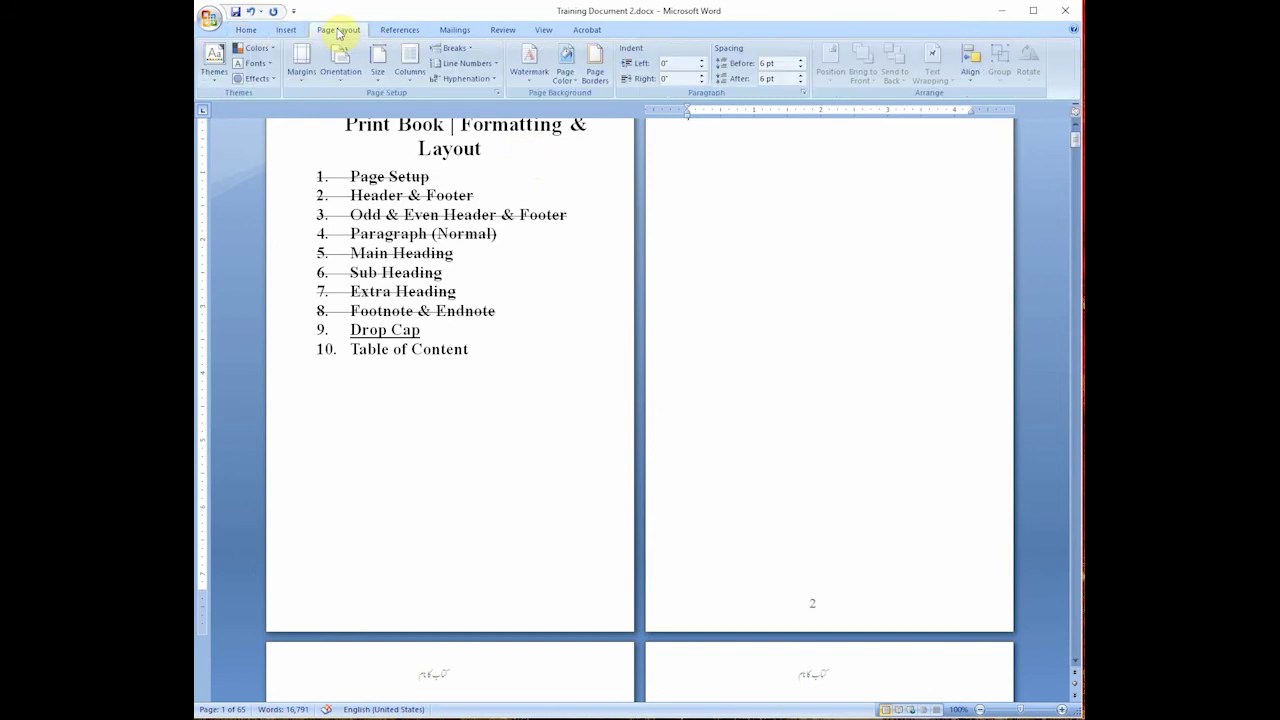
left_click(396, 36)
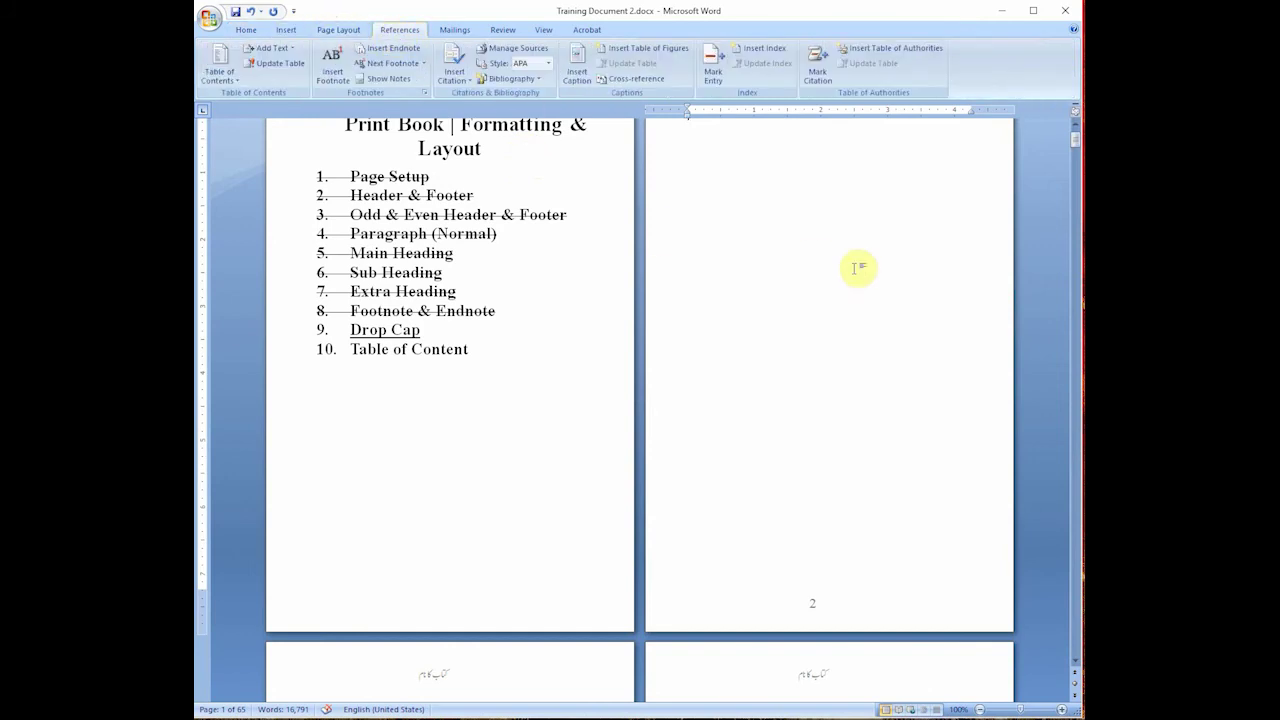
scroll(857, 286, "up", 1)
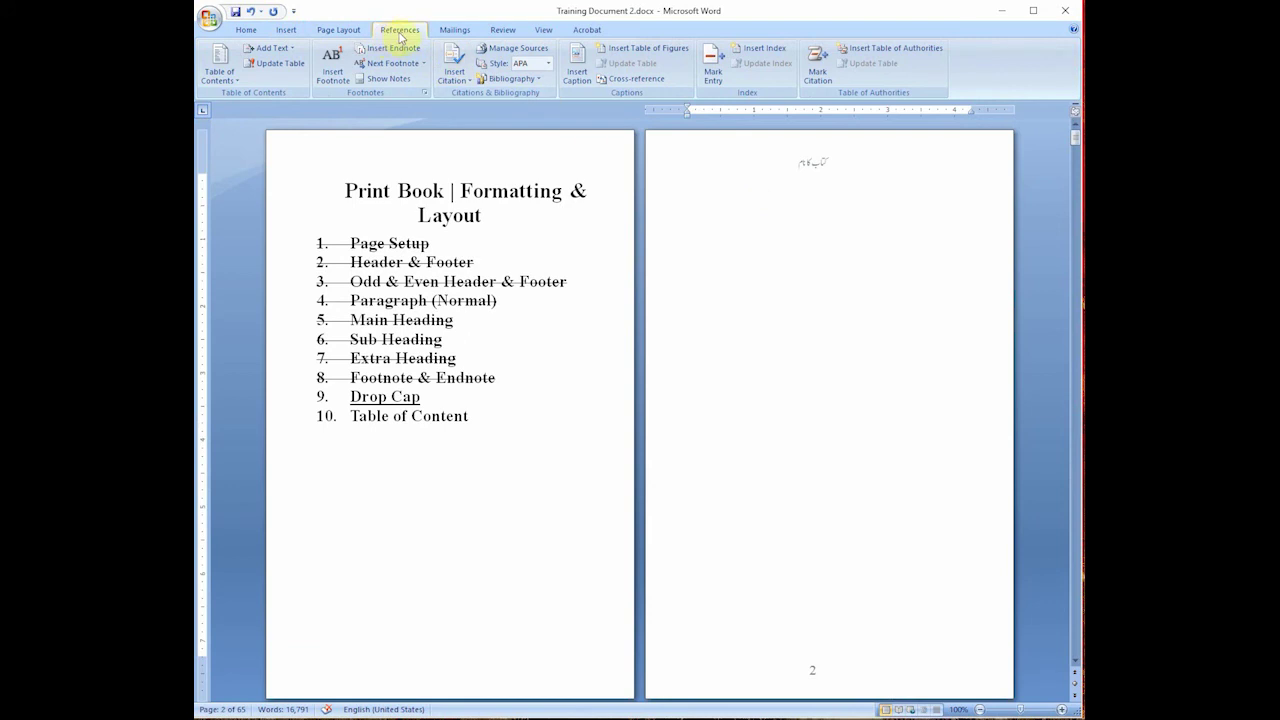
left_click(236, 82)
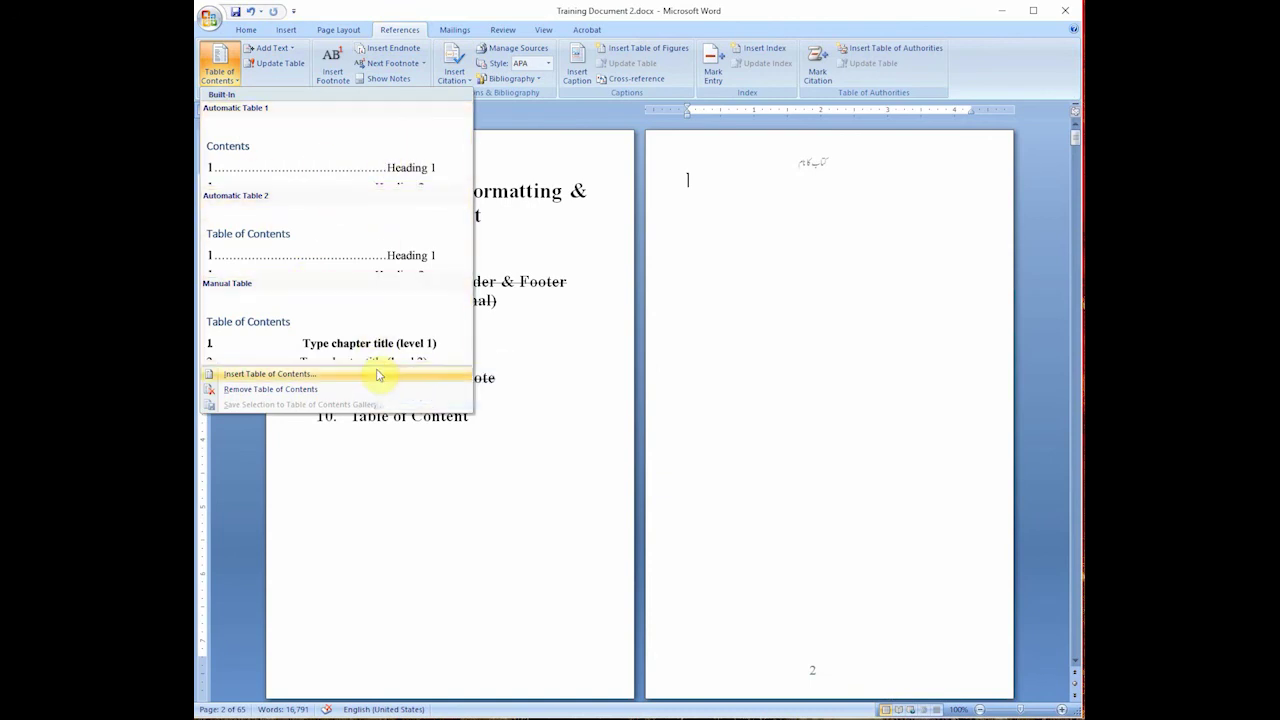
left_click(257, 373)
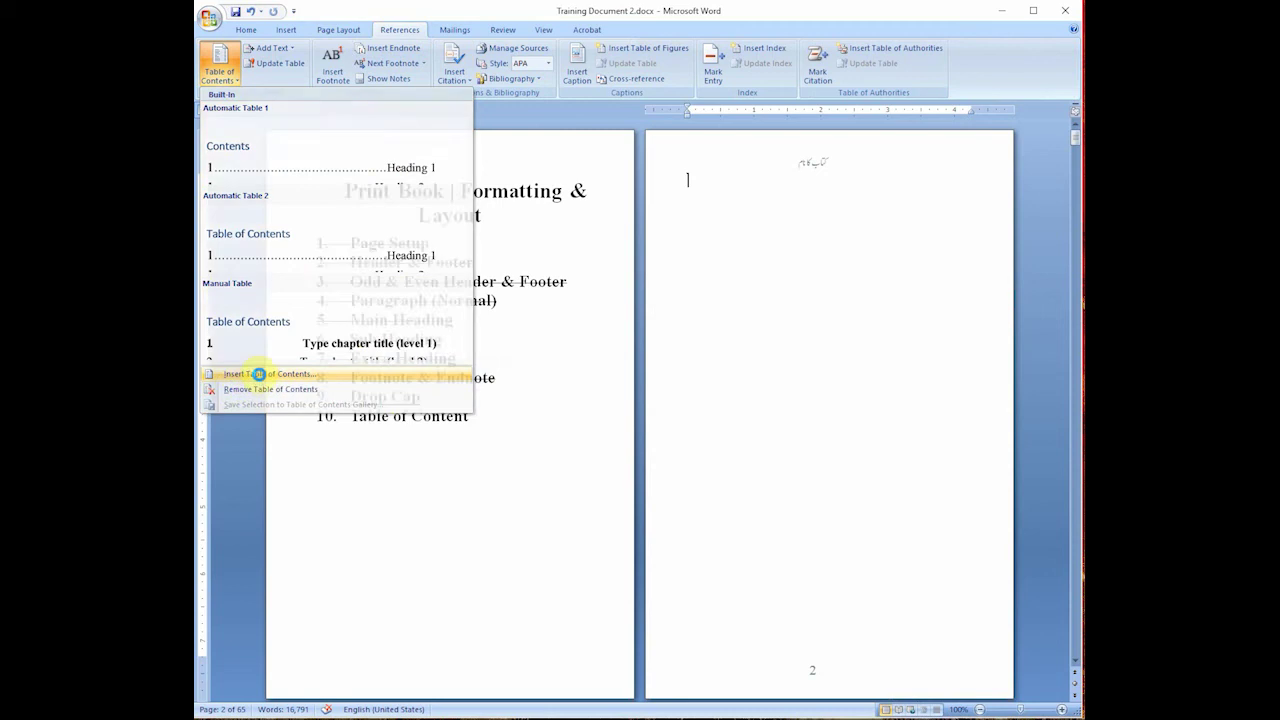
left_click_drag(731, 206, 763, 178)
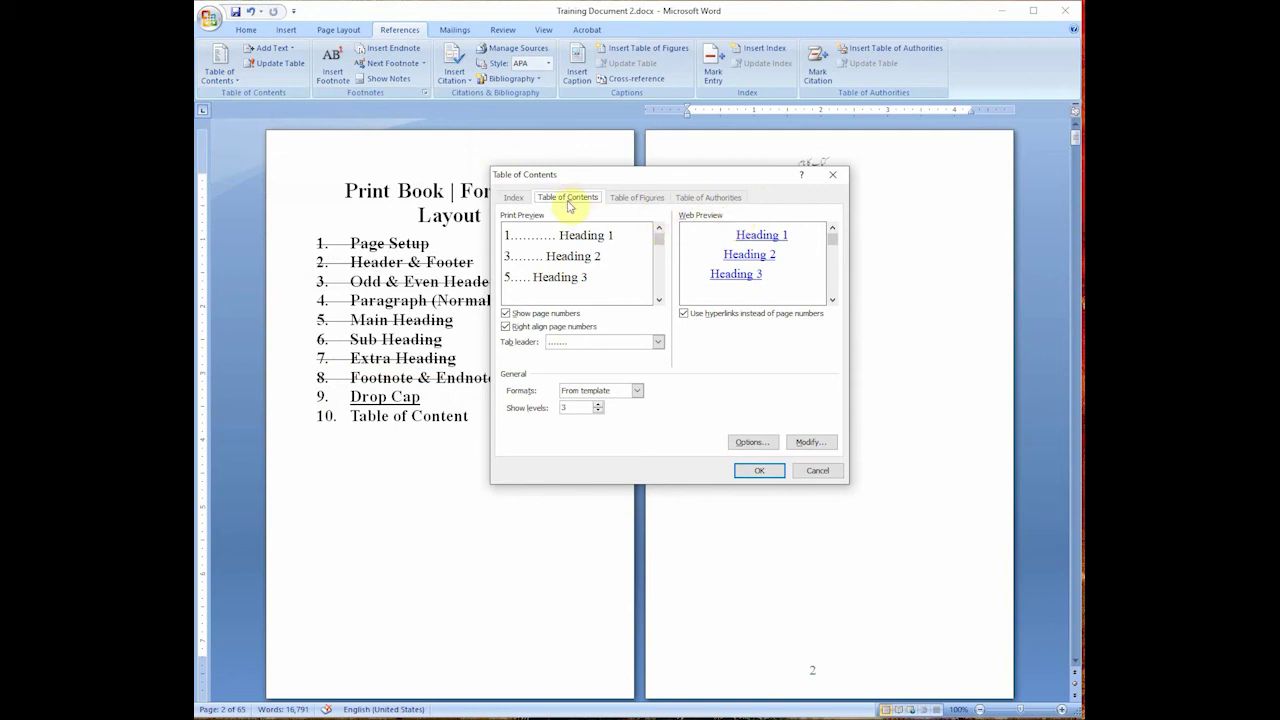
Step: Try the contents table without page numbers, without right alignment and with no tab leader, restoring each setting and the dotted leader
left_click(506, 314)
left_click(506, 314)
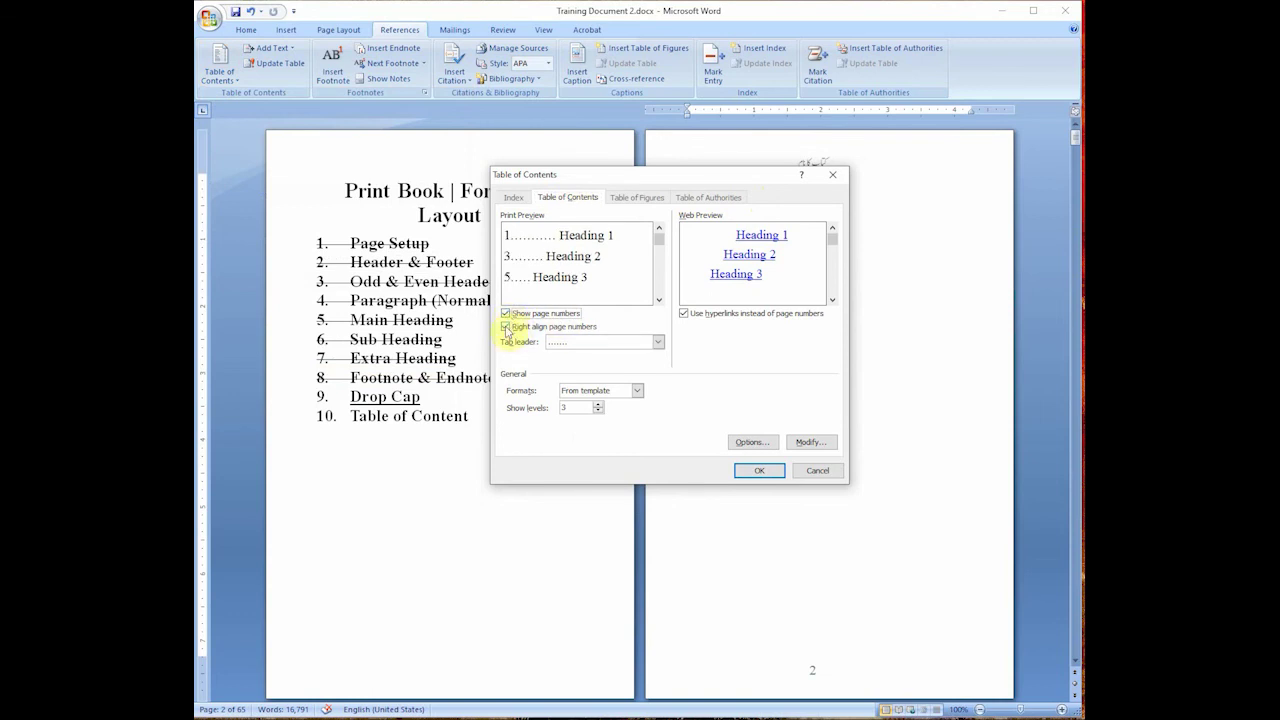
left_click(506, 327)
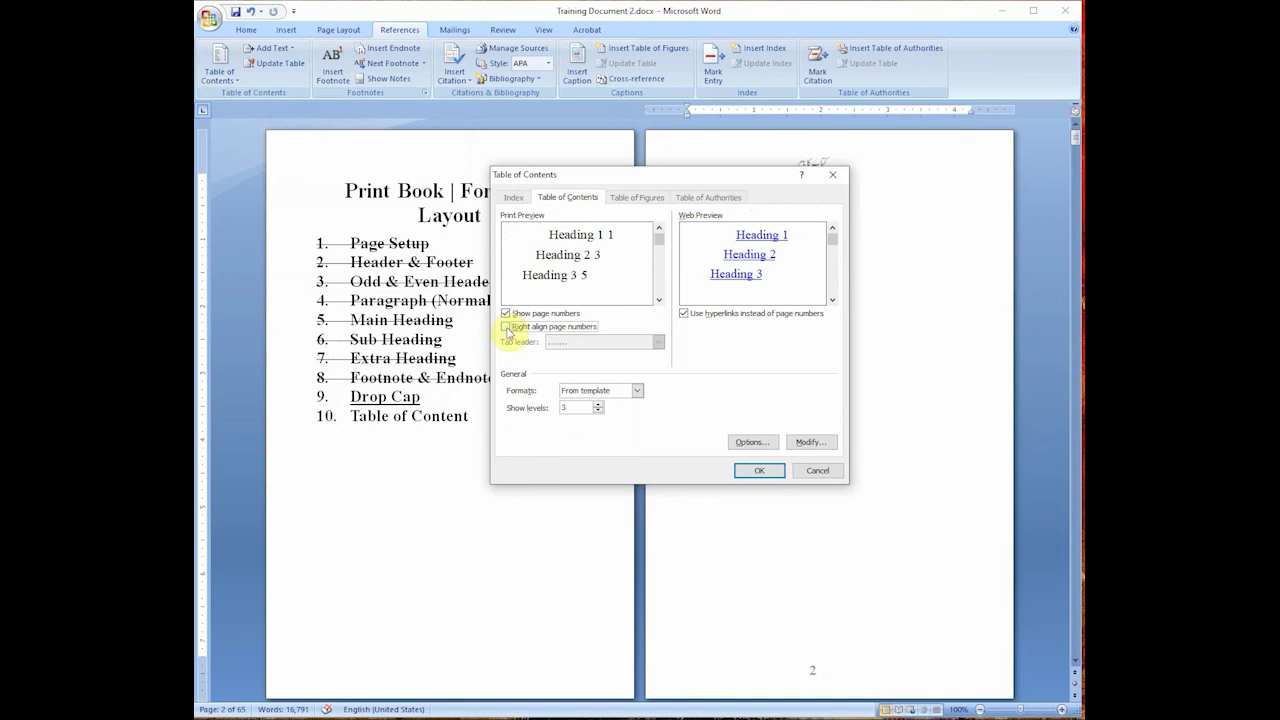
left_click(506, 327)
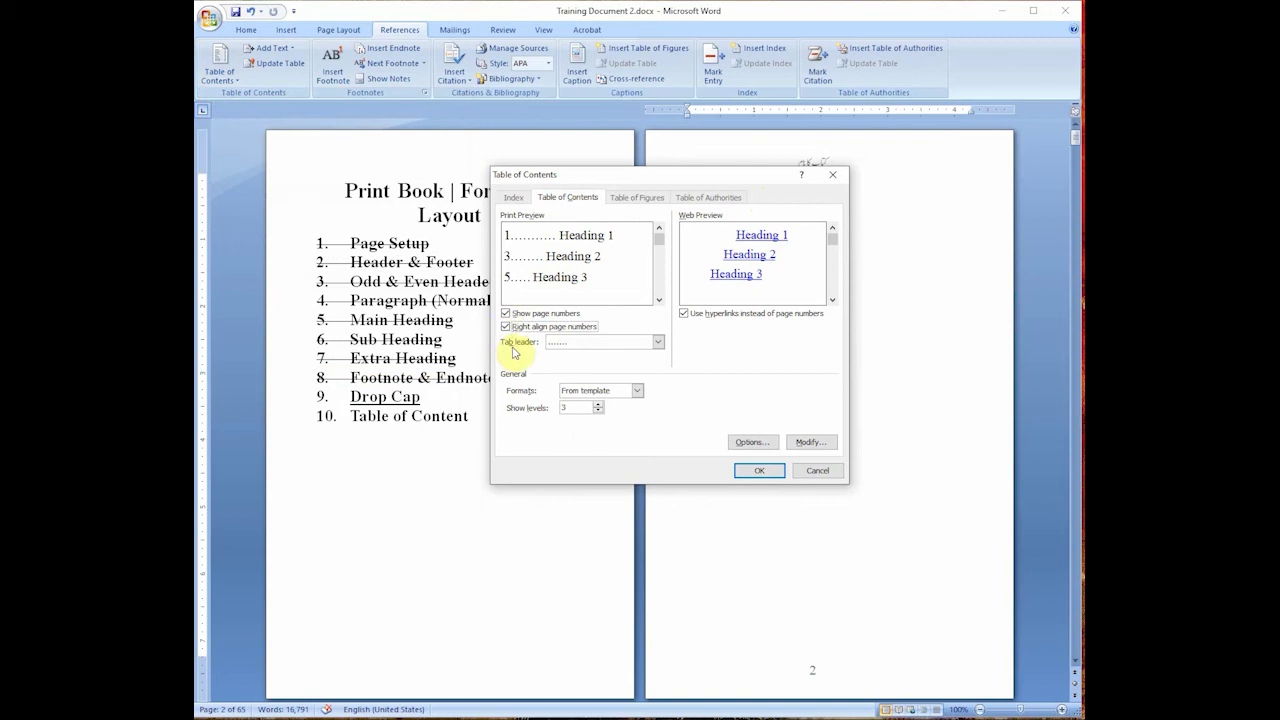
left_click(657, 343)
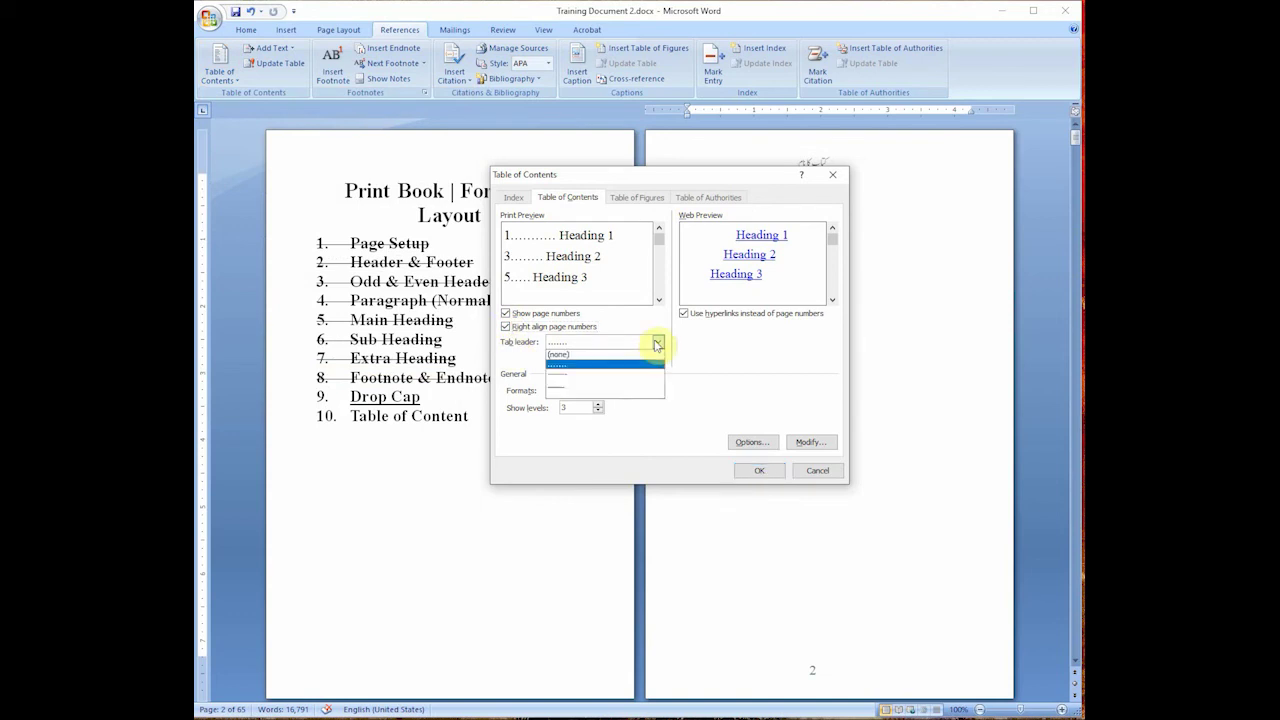
left_click(575, 354)
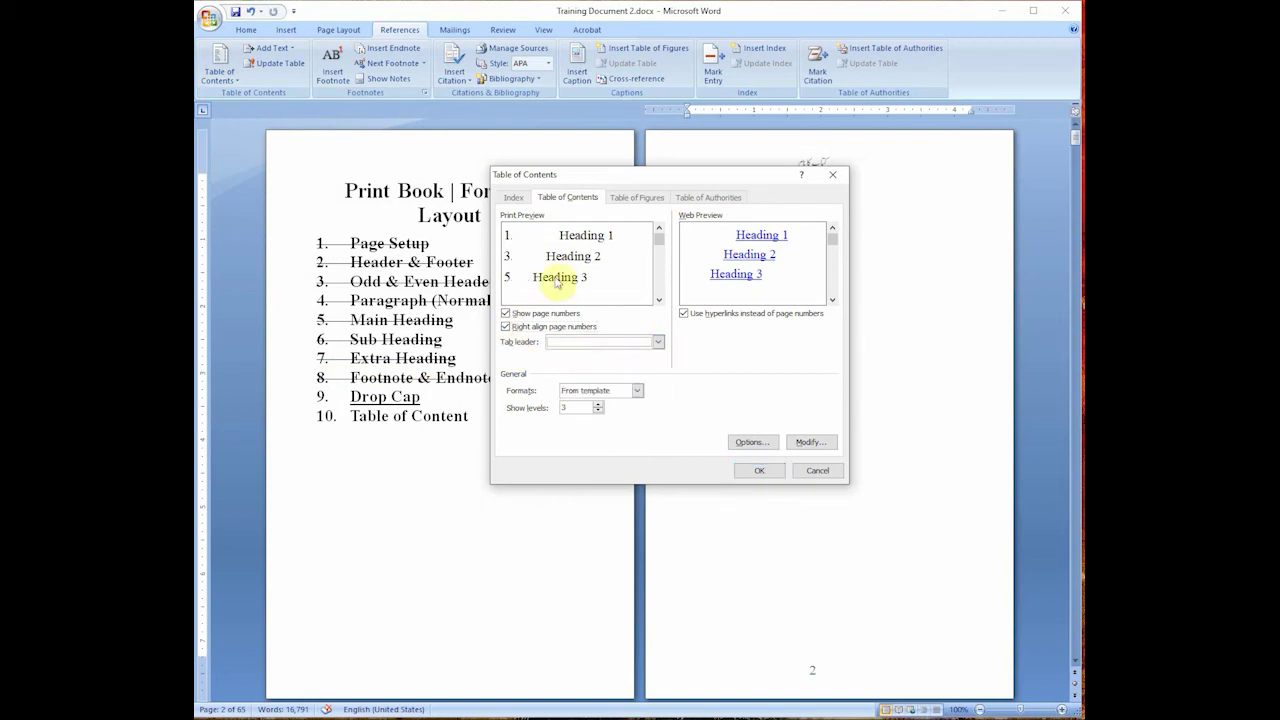
left_click(608, 342)
left_click(588, 362)
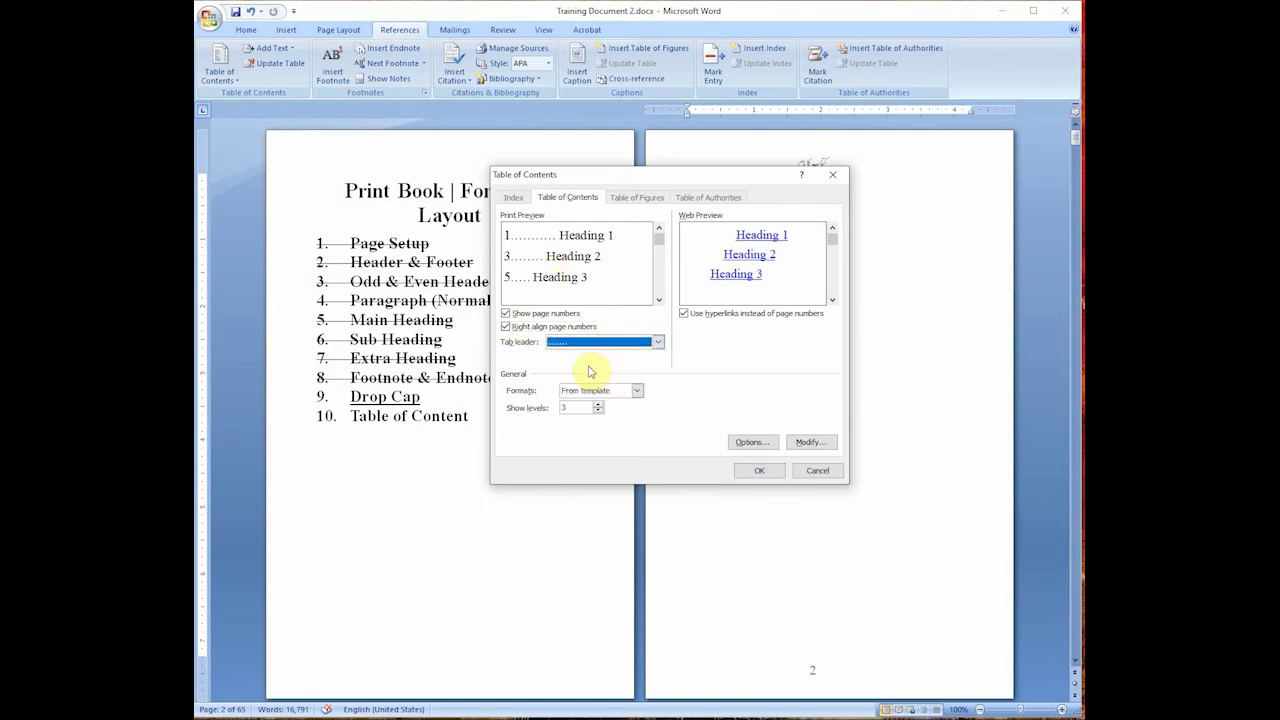
Step: Preview the Classic, Fancy, Modern and Formal formats for the contents table and return to From template
left_click(638, 391)
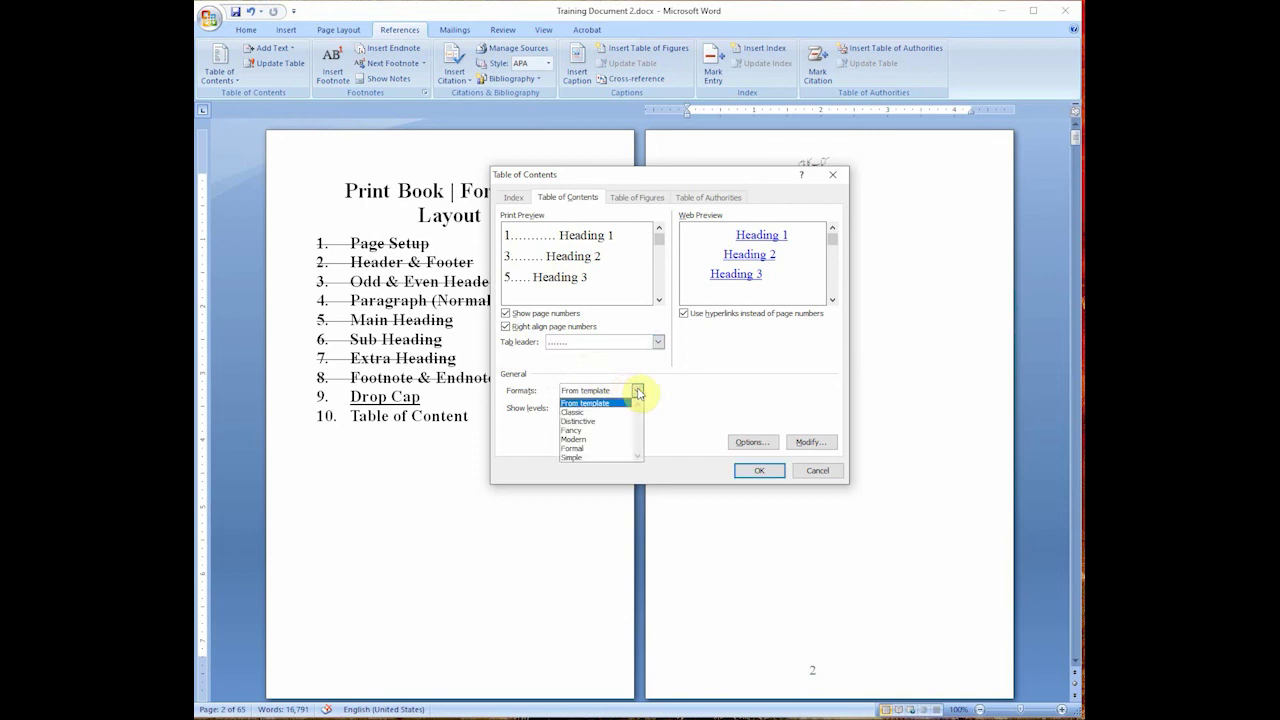
left_click(590, 412)
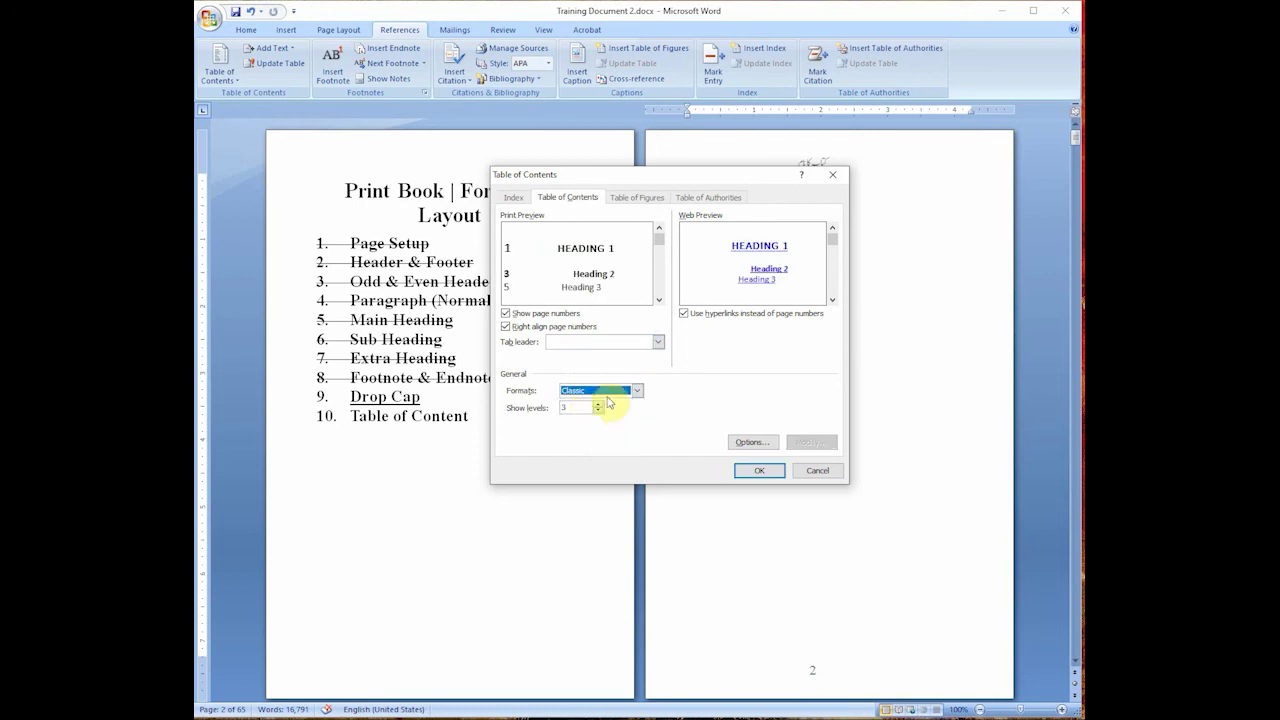
left_click(638, 391)
left_click(591, 430)
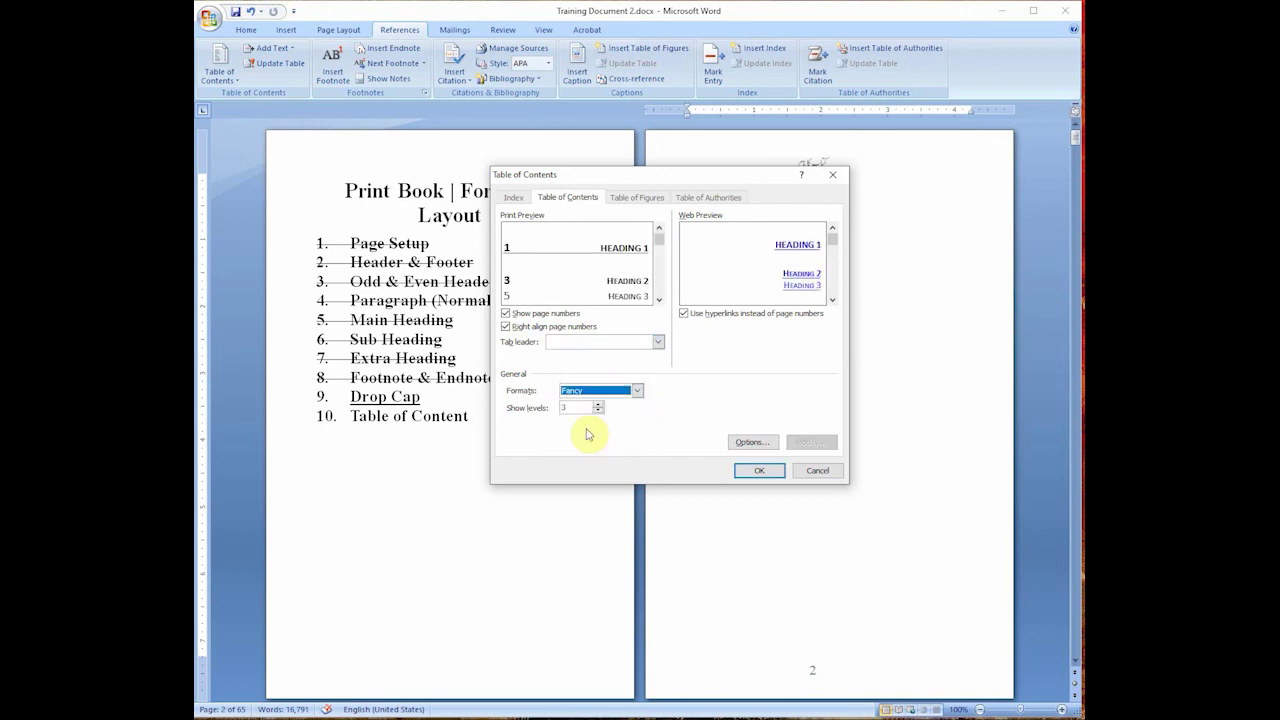
left_click(637, 391)
left_click(604, 440)
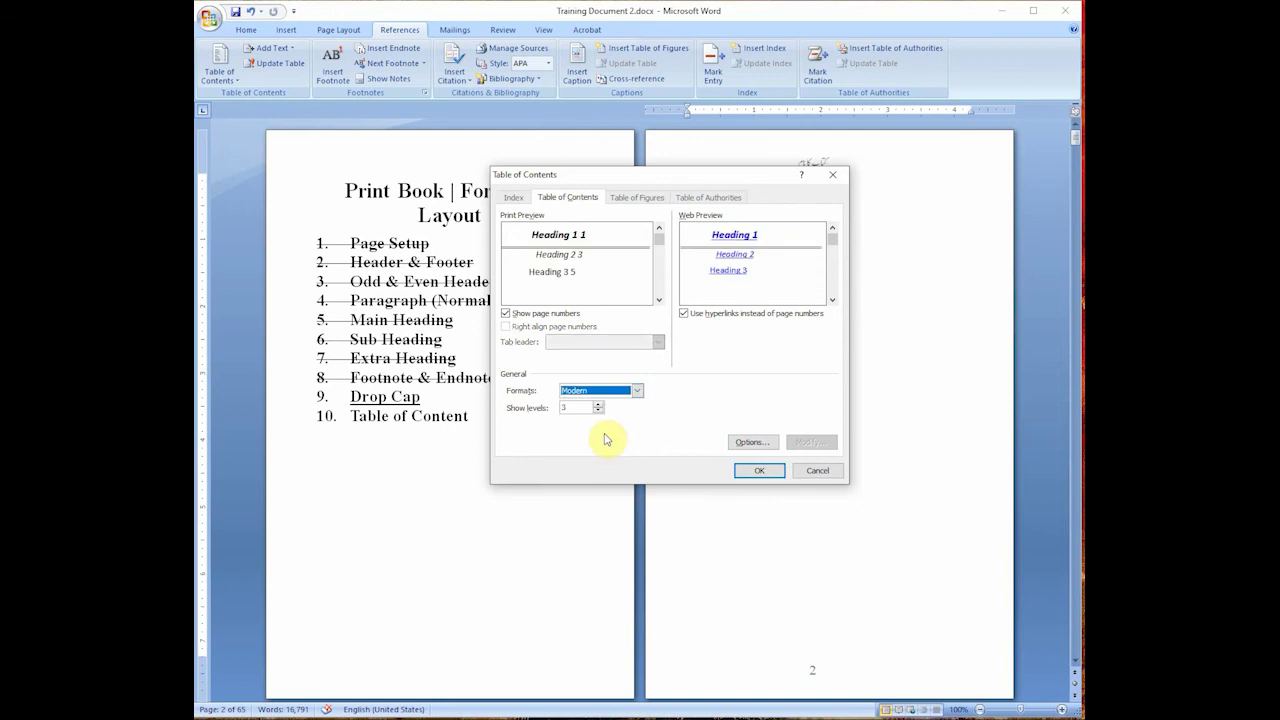
left_click(637, 391)
left_click(598, 449)
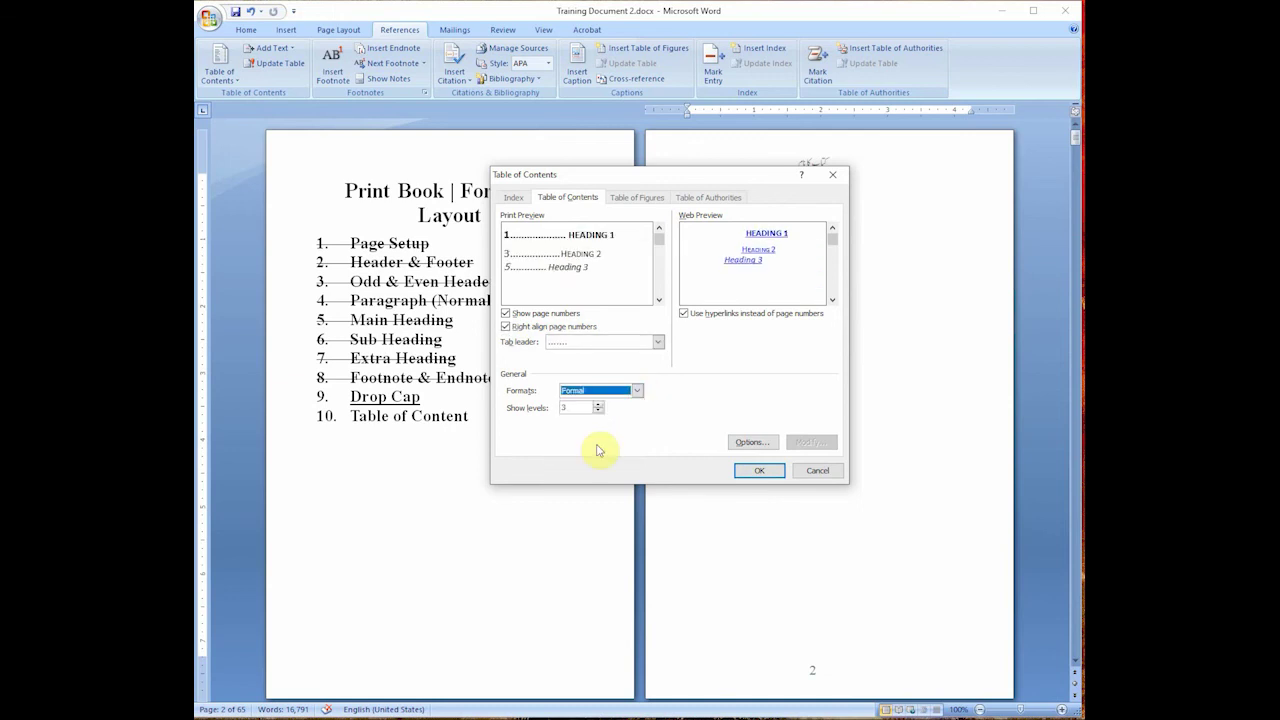
left_click(637, 391)
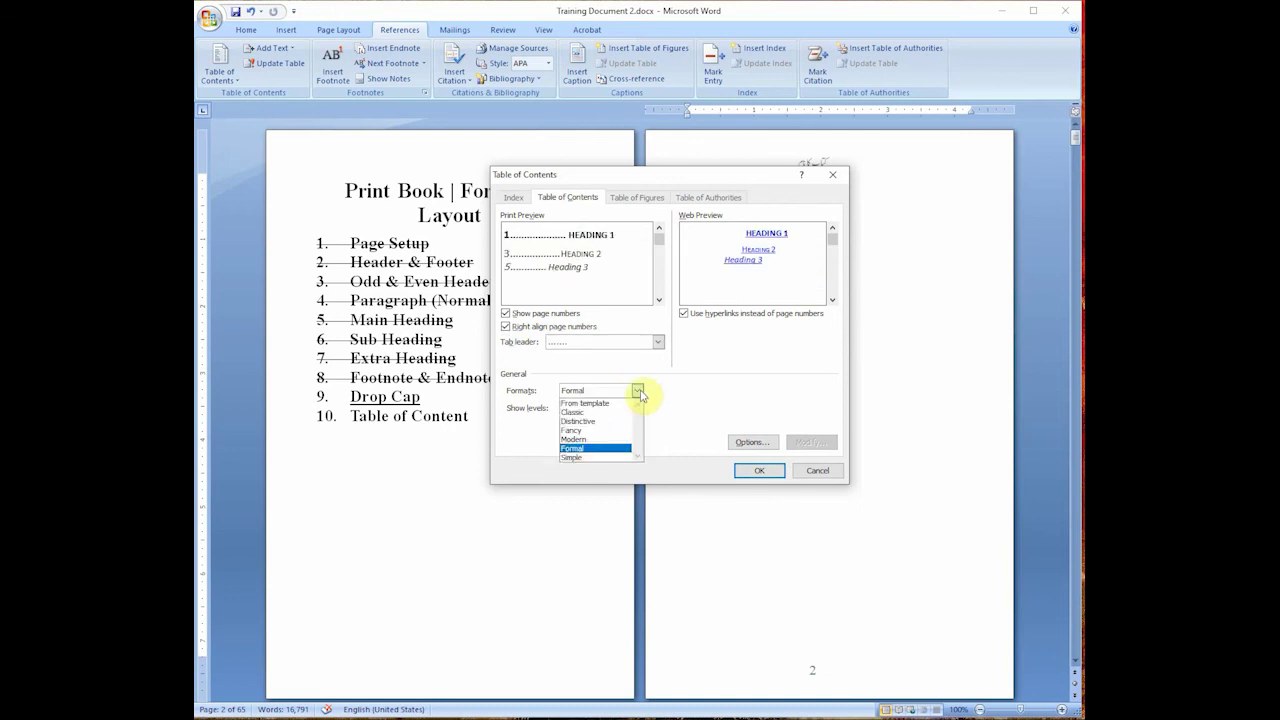
left_click(600, 410)
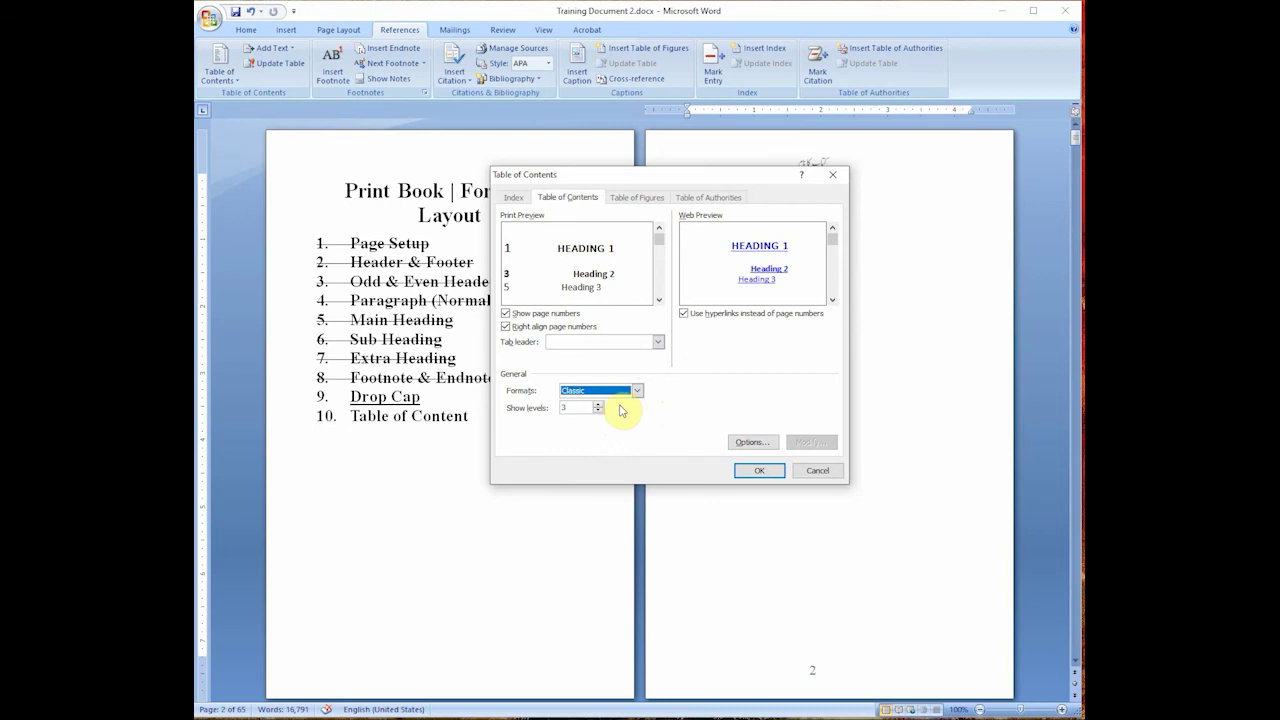
left_click(635, 393)
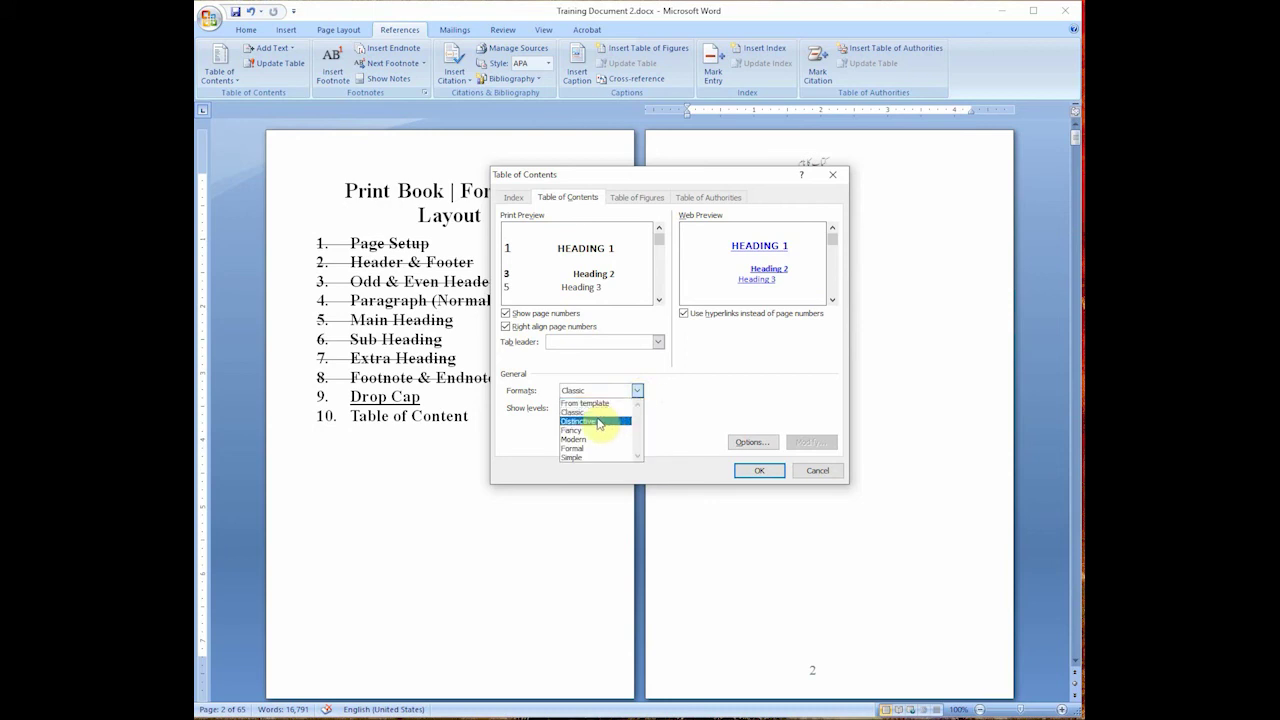
left_click(596, 405)
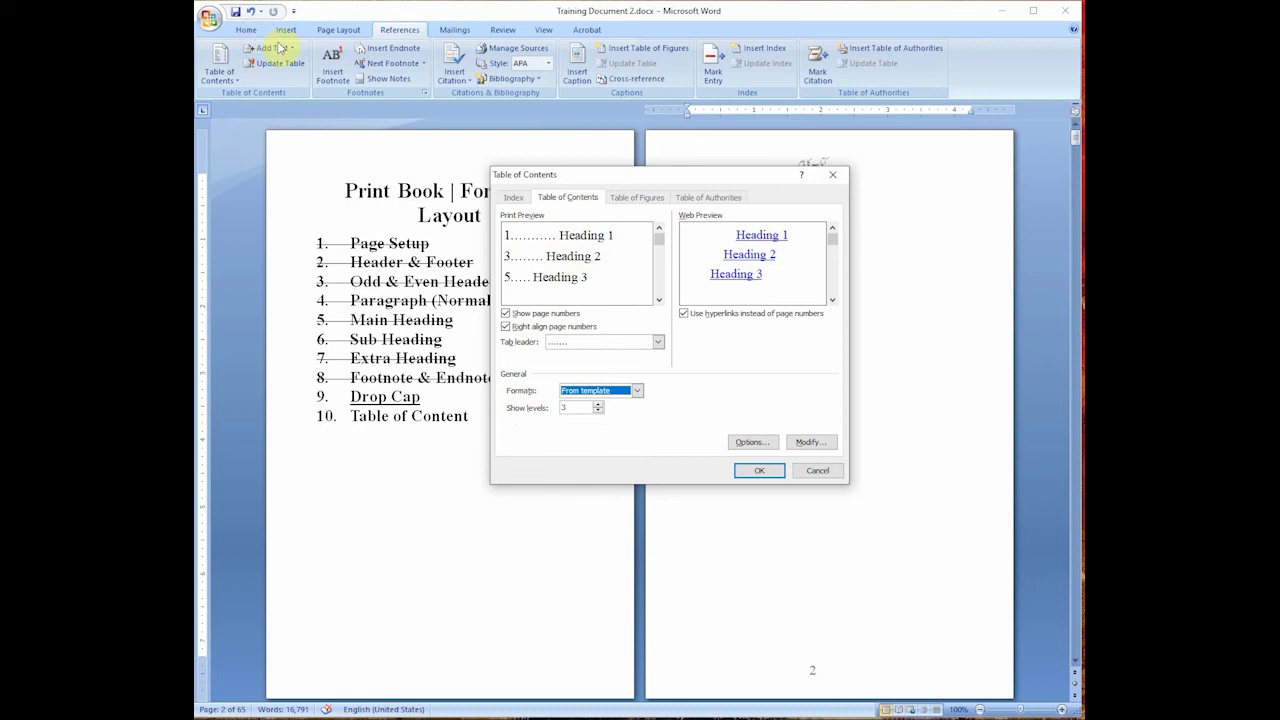
Step: Try different numbers of heading levels for the contents table and set the levels shown to 1
left_click(598, 411)
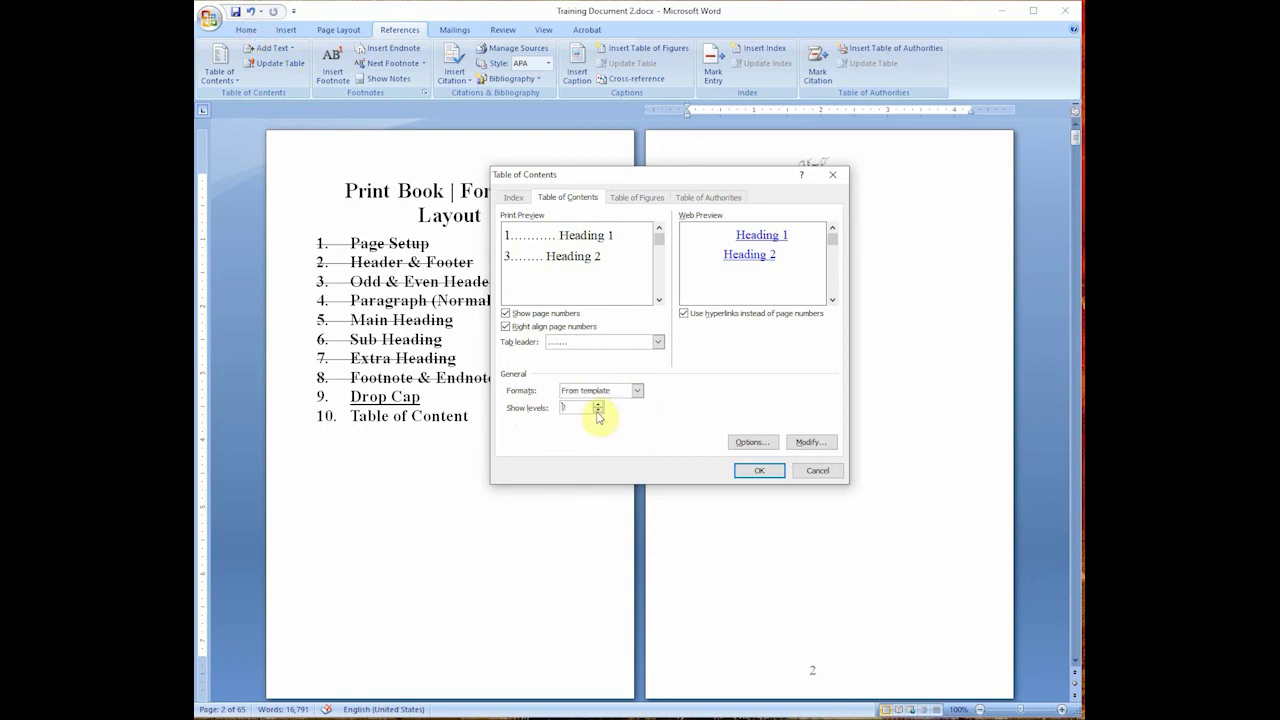
left_click(598, 411)
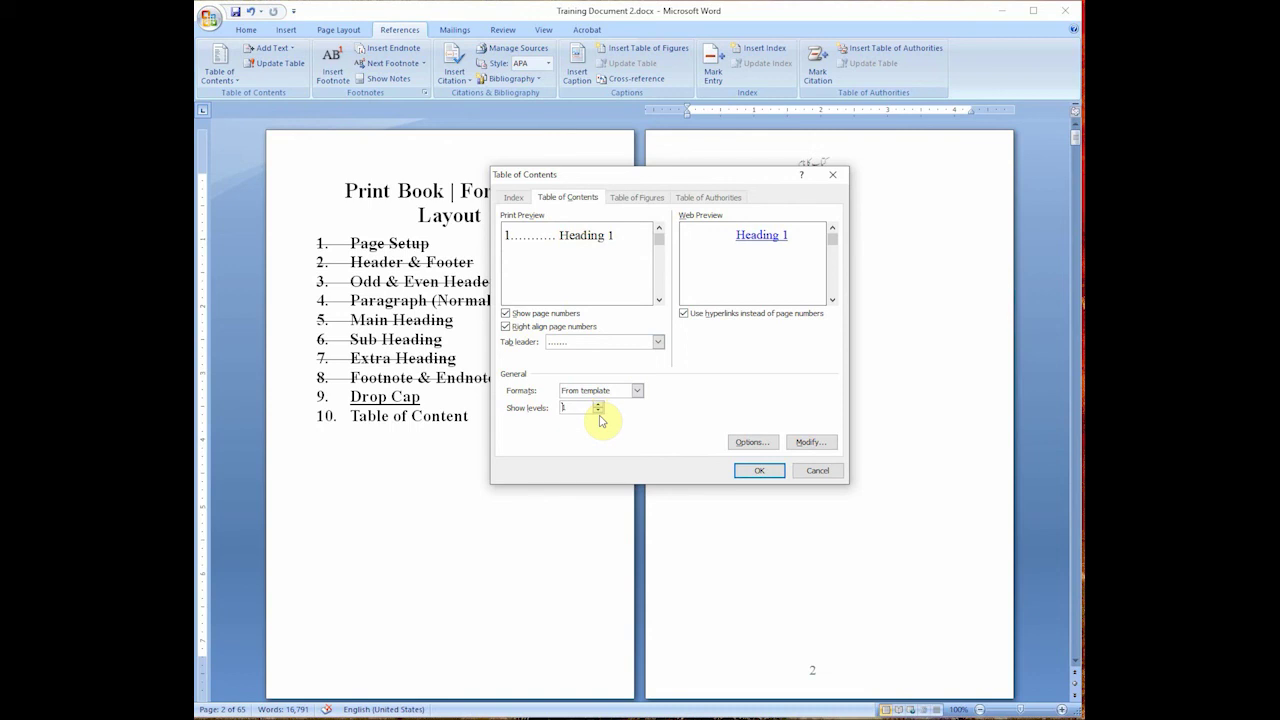
left_click(598, 404)
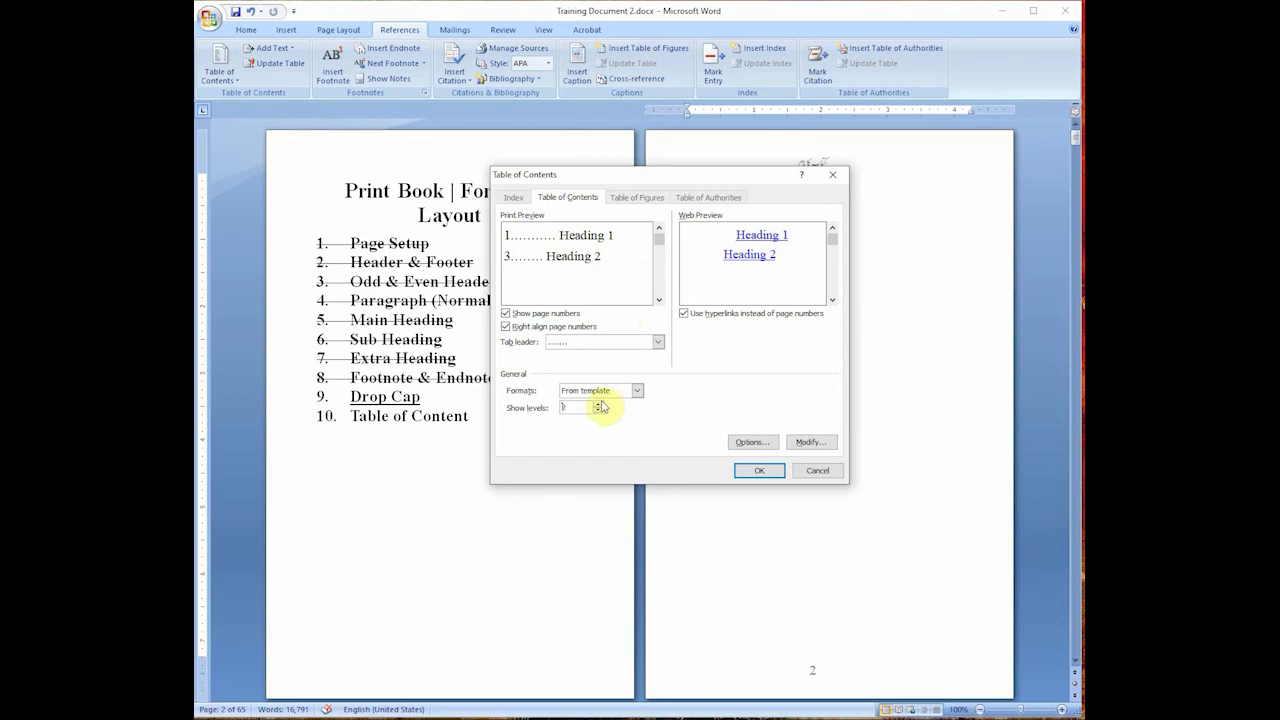
left_click(598, 403)
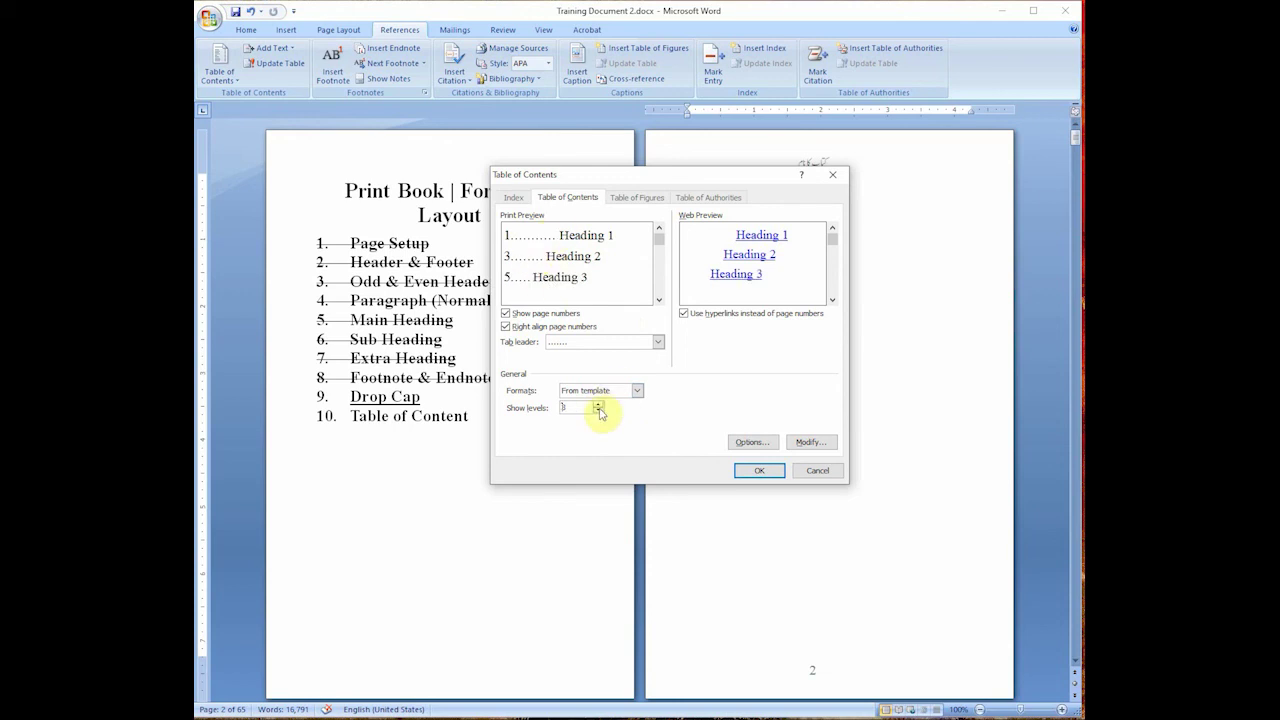
left_click(598, 411)
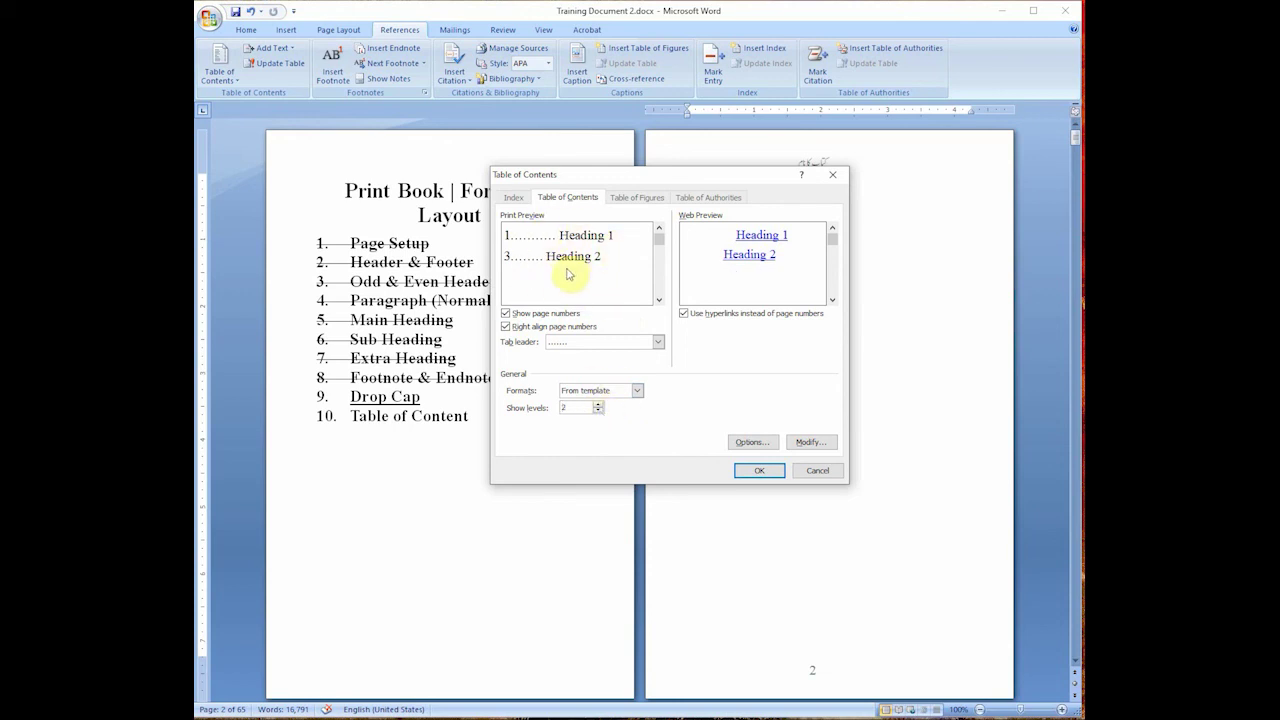
left_click(598, 411)
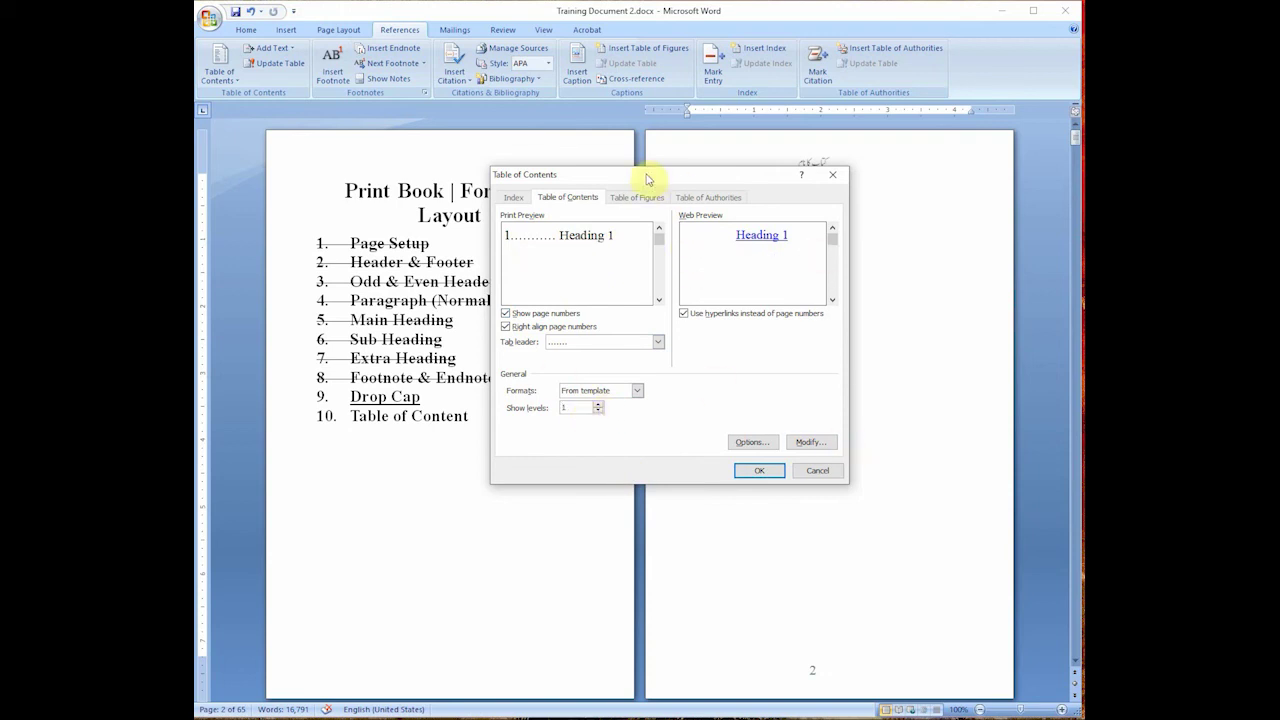
Step: Review the heading styles used to build the contents table and the TOC 1 entry style without changing them
left_click_drag(650, 176, 653, 171)
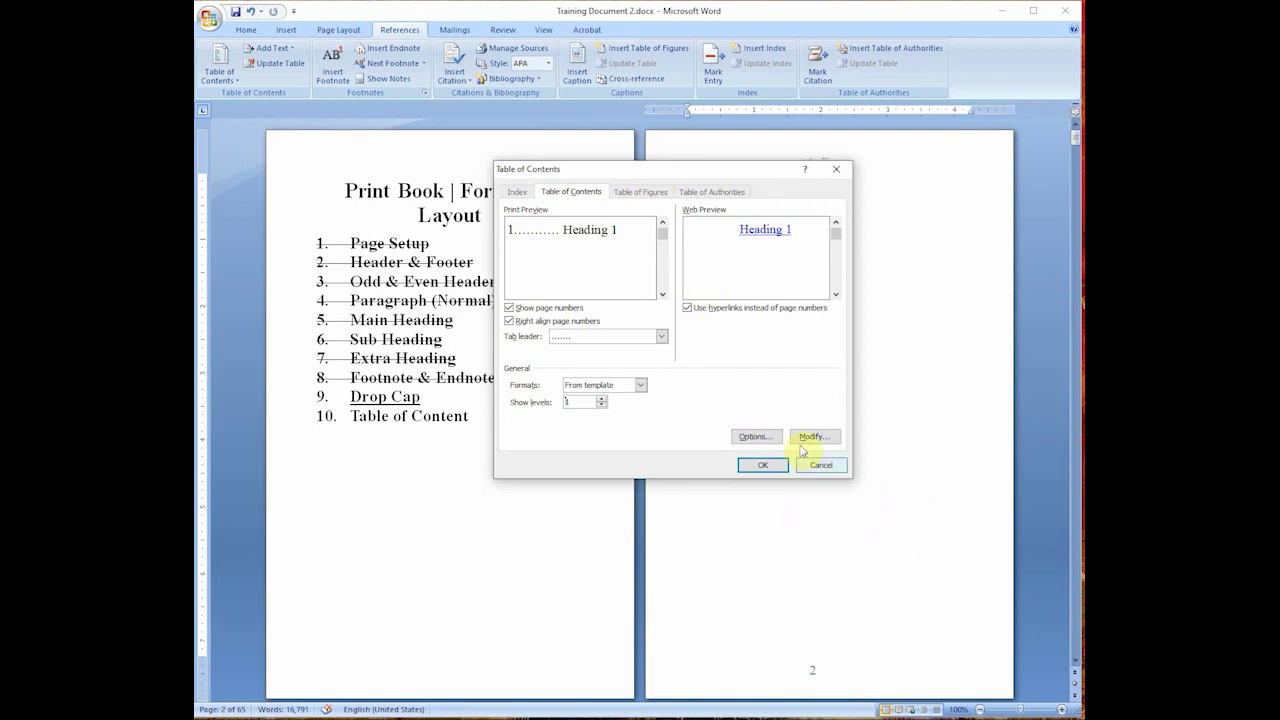
left_click(758, 436)
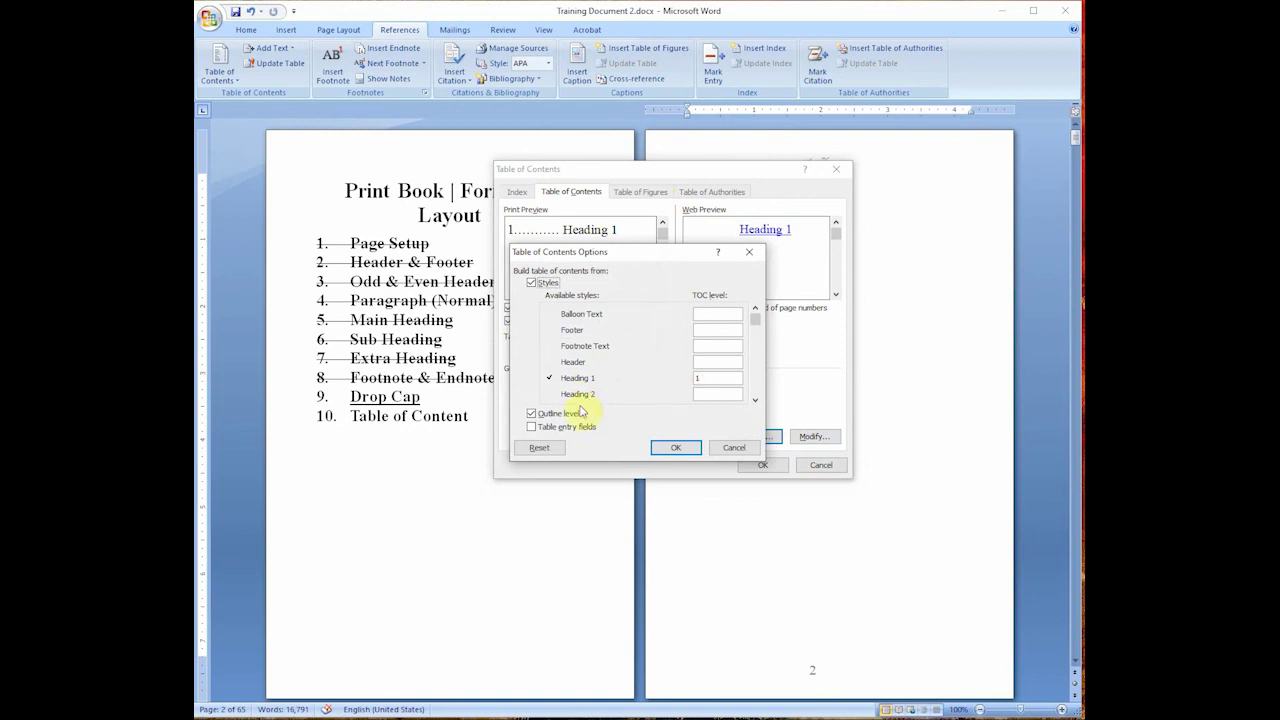
left_click(736, 448)
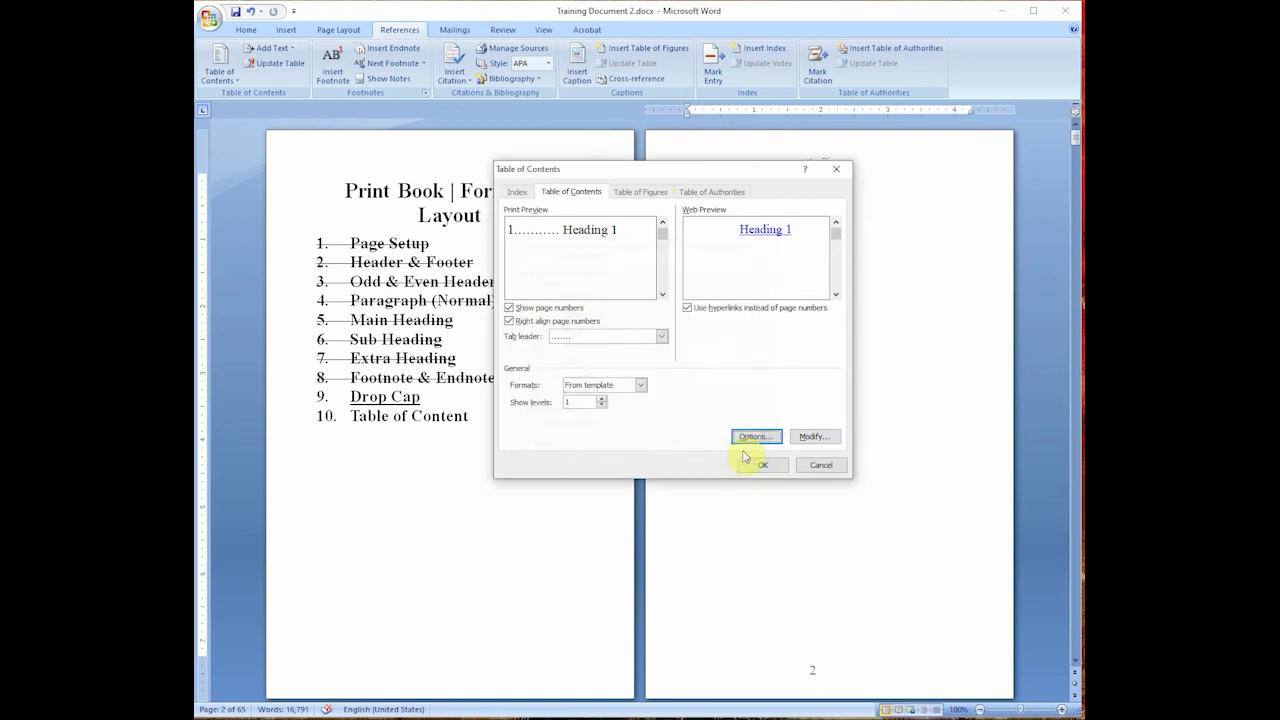
left_click(812, 436)
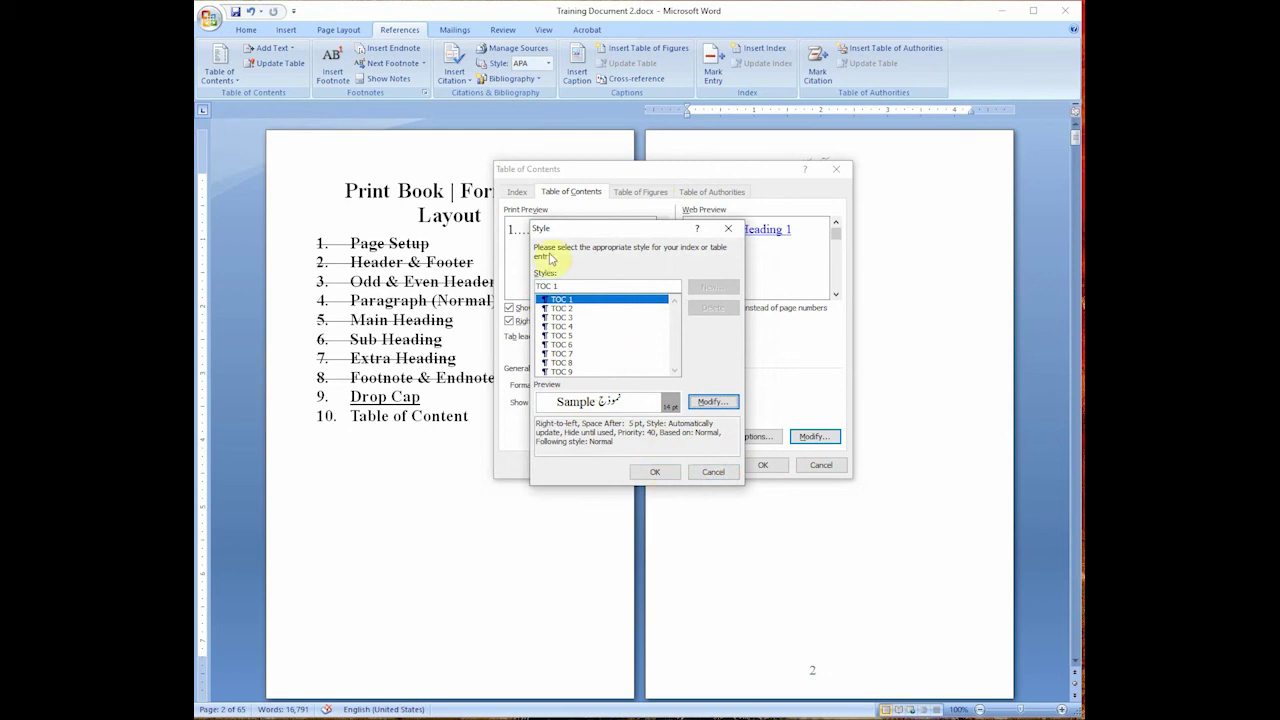
left_click(668, 473)
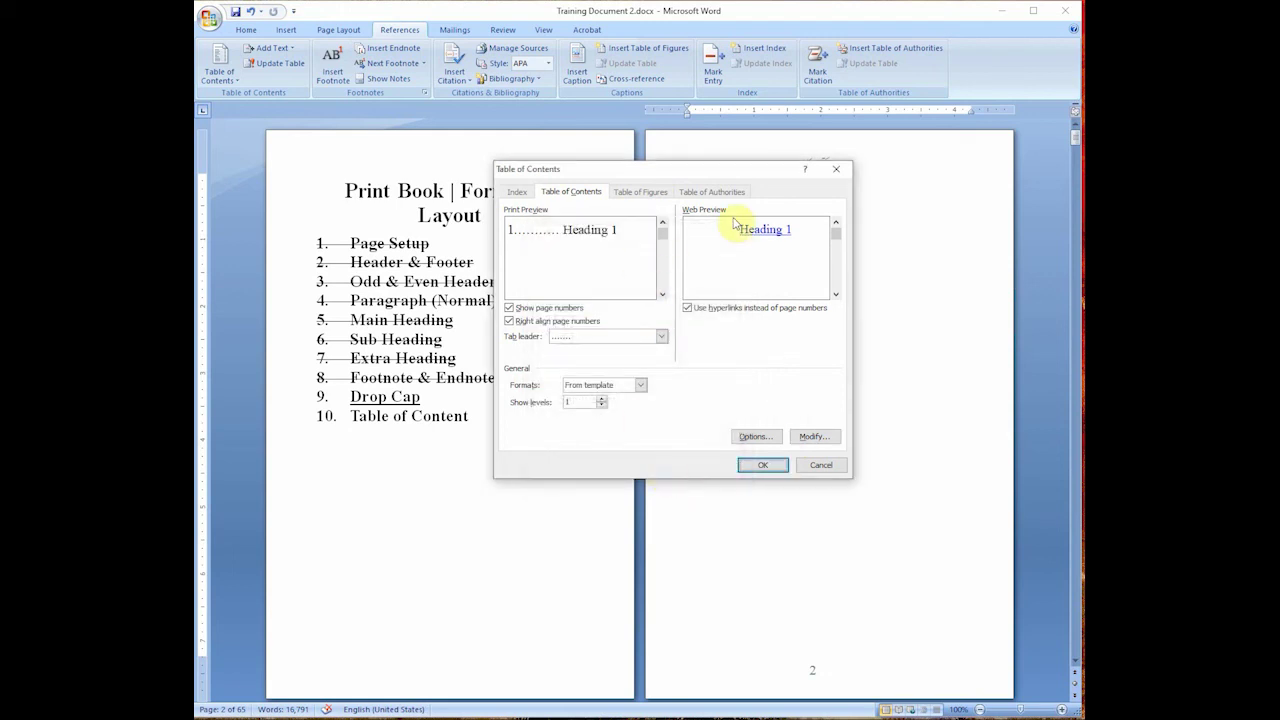
Step: Insert the one-level table of contents with dotted leaders and page numbers on page 2
left_click_drag(717, 176, 788, 158)
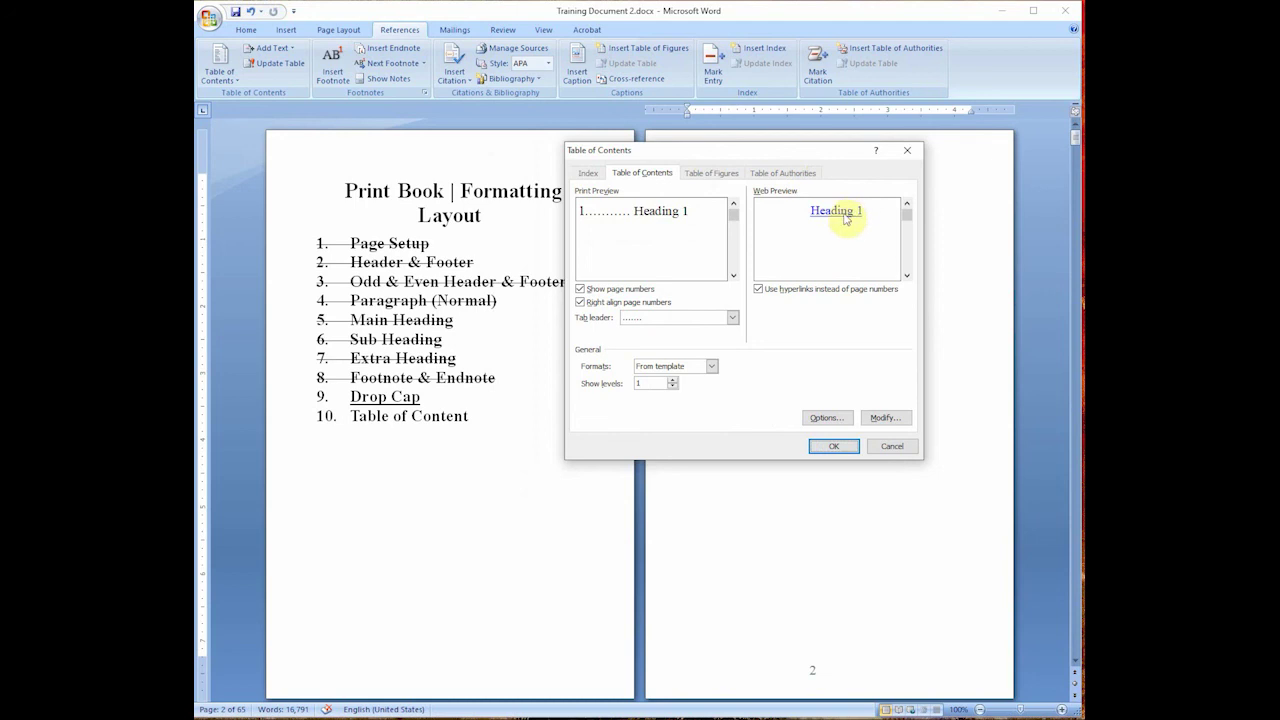
left_click(838, 446)
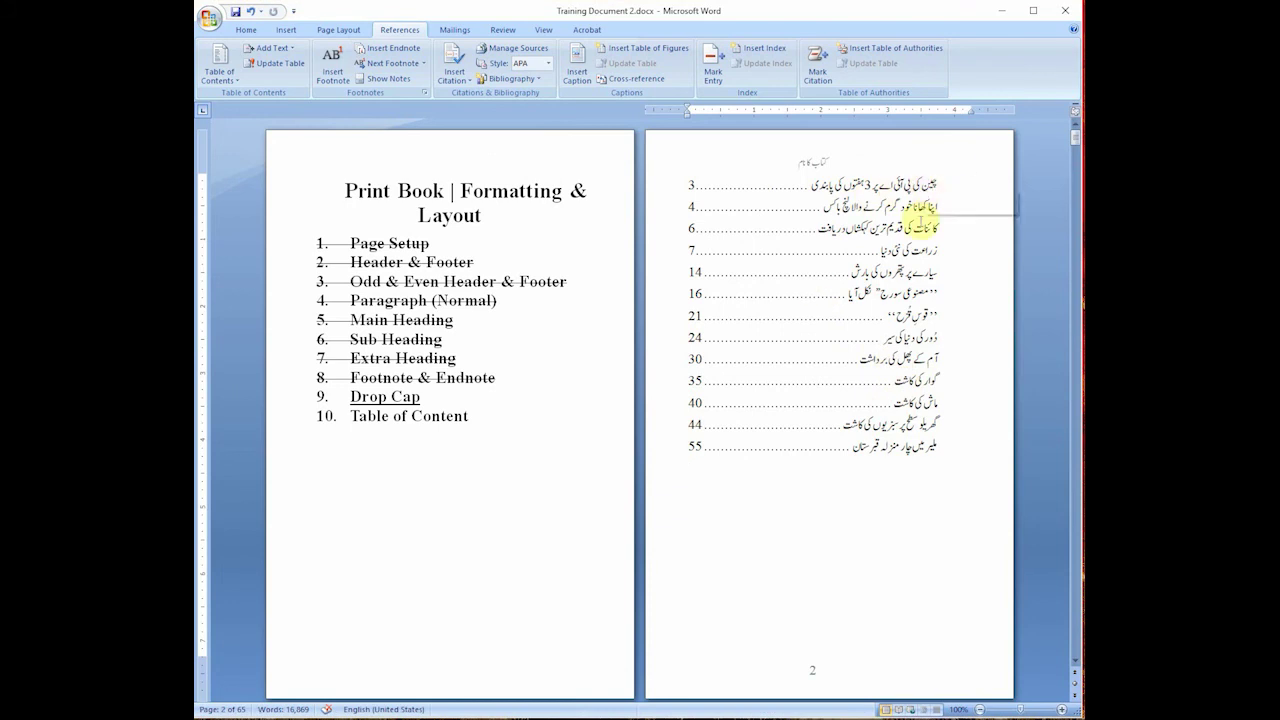
left_click(920, 197)
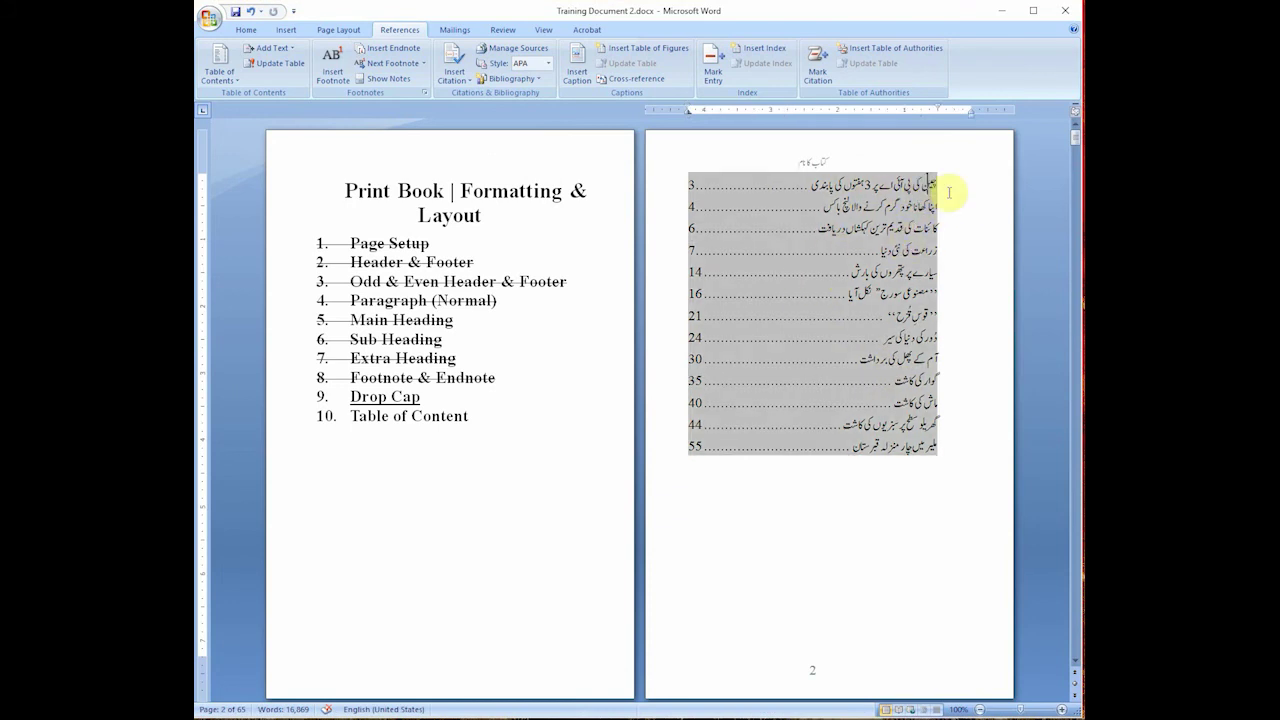
triple_click(884, 191)
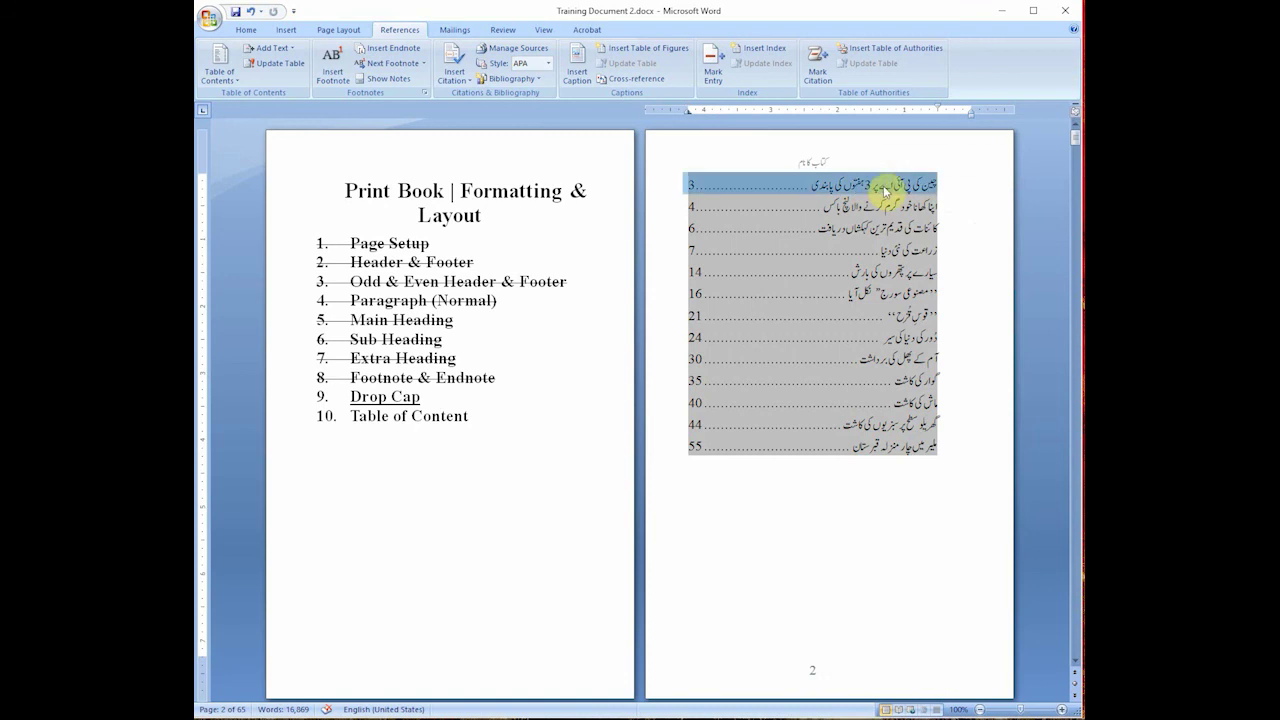
left_click(954, 195)
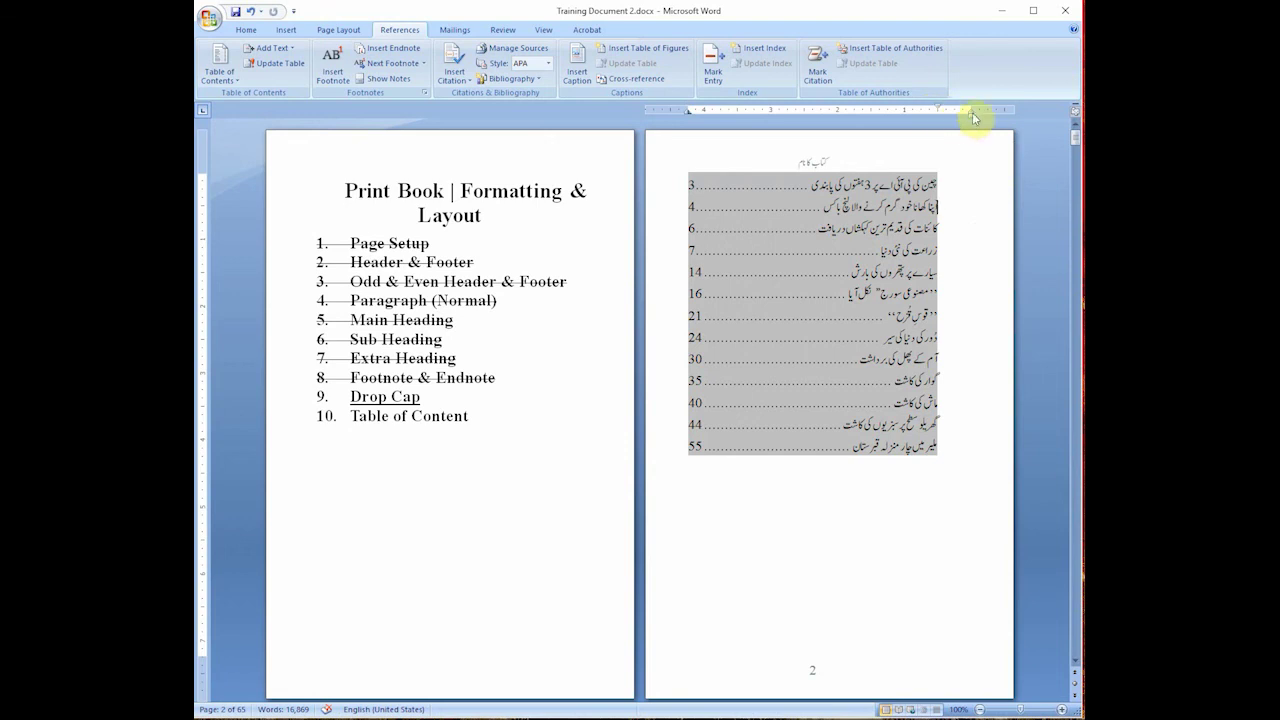
Step: Select all entries of the contents table and set their special indentation to (none) in the paragraph settings
left_click_drag(895, 183, 923, 466)
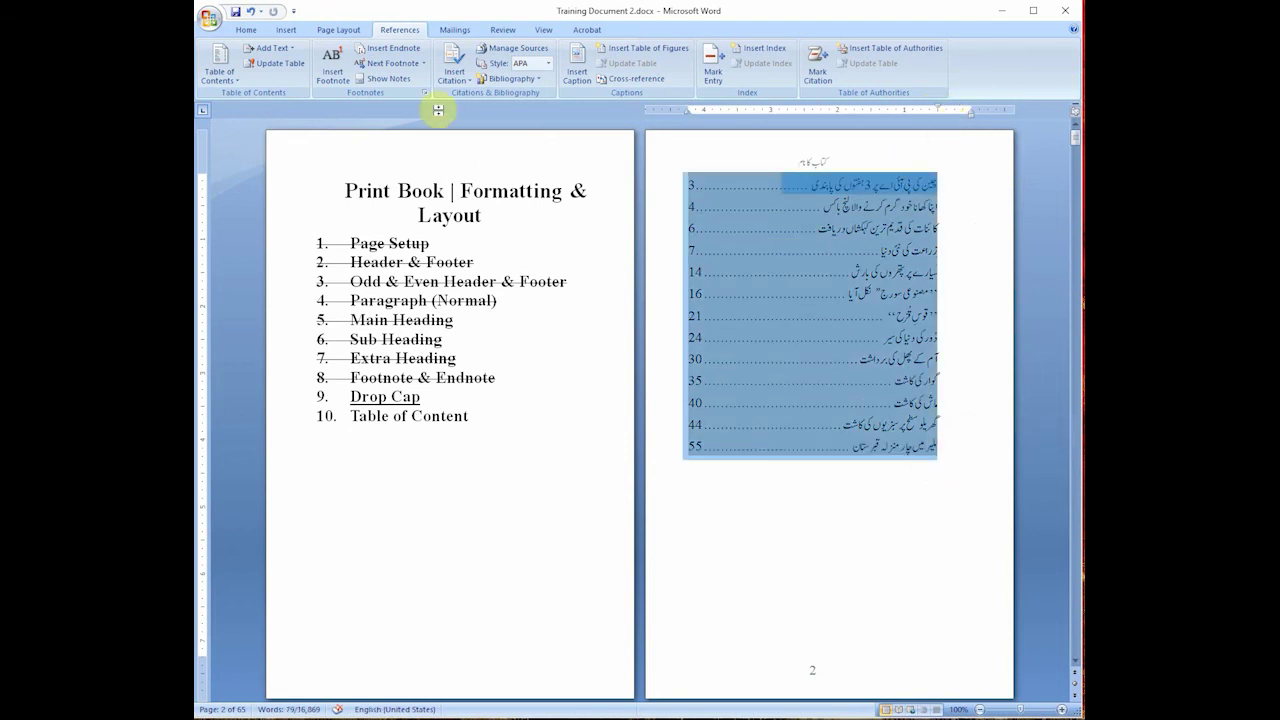
left_click(246, 30)
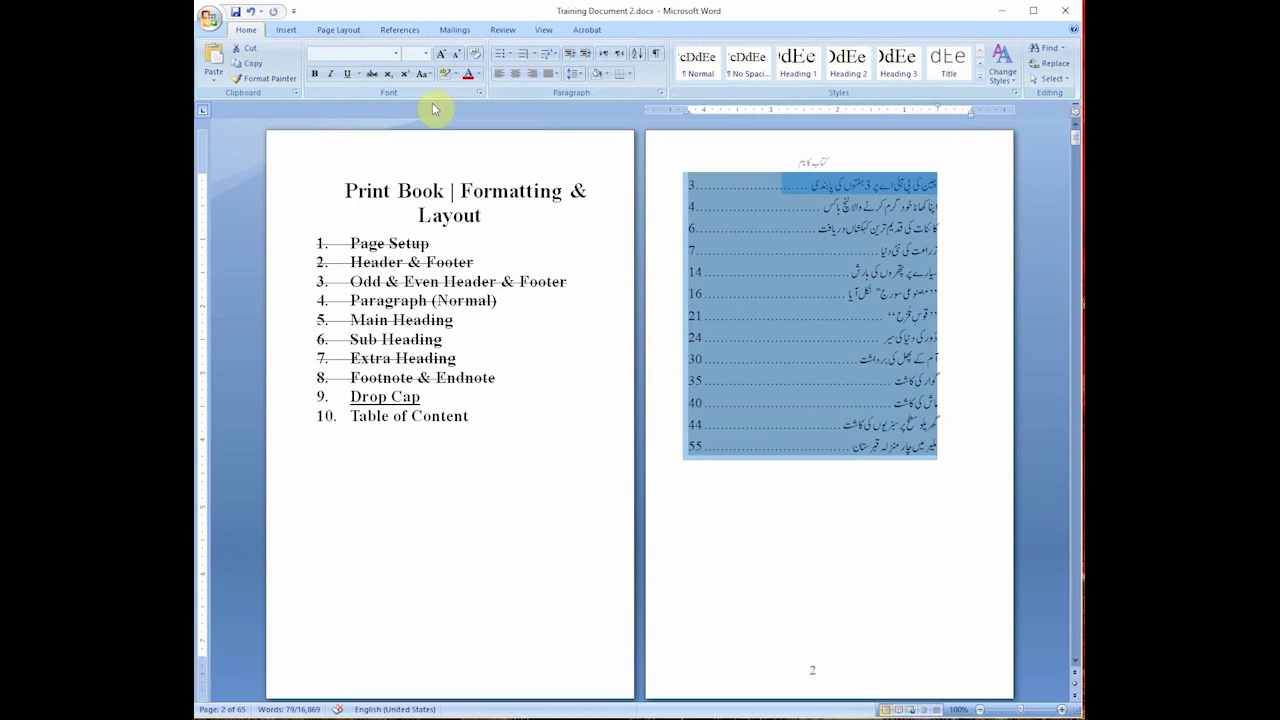
left_click(660, 92)
left_click(517, 316)
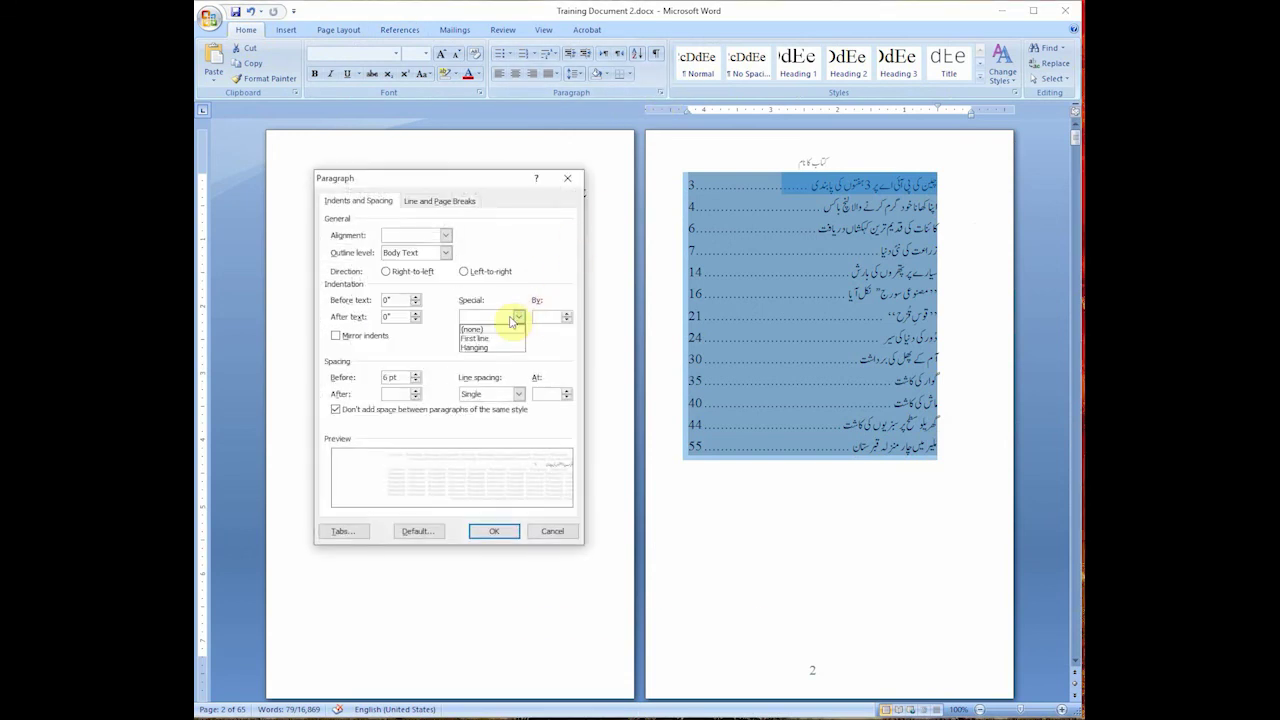
left_click(505, 328)
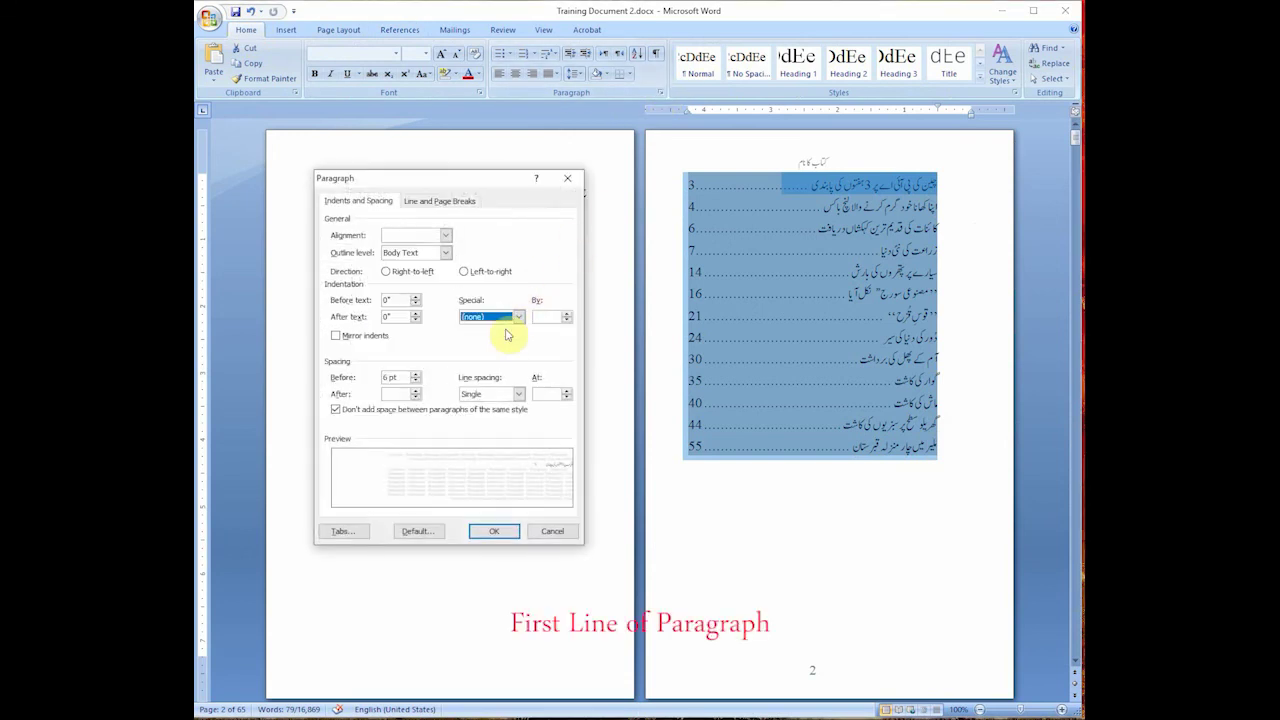
Step: Set the contents entries' spacing before and after to Auto with single line spacing and apply the paragraph settings
left_click(415, 381)
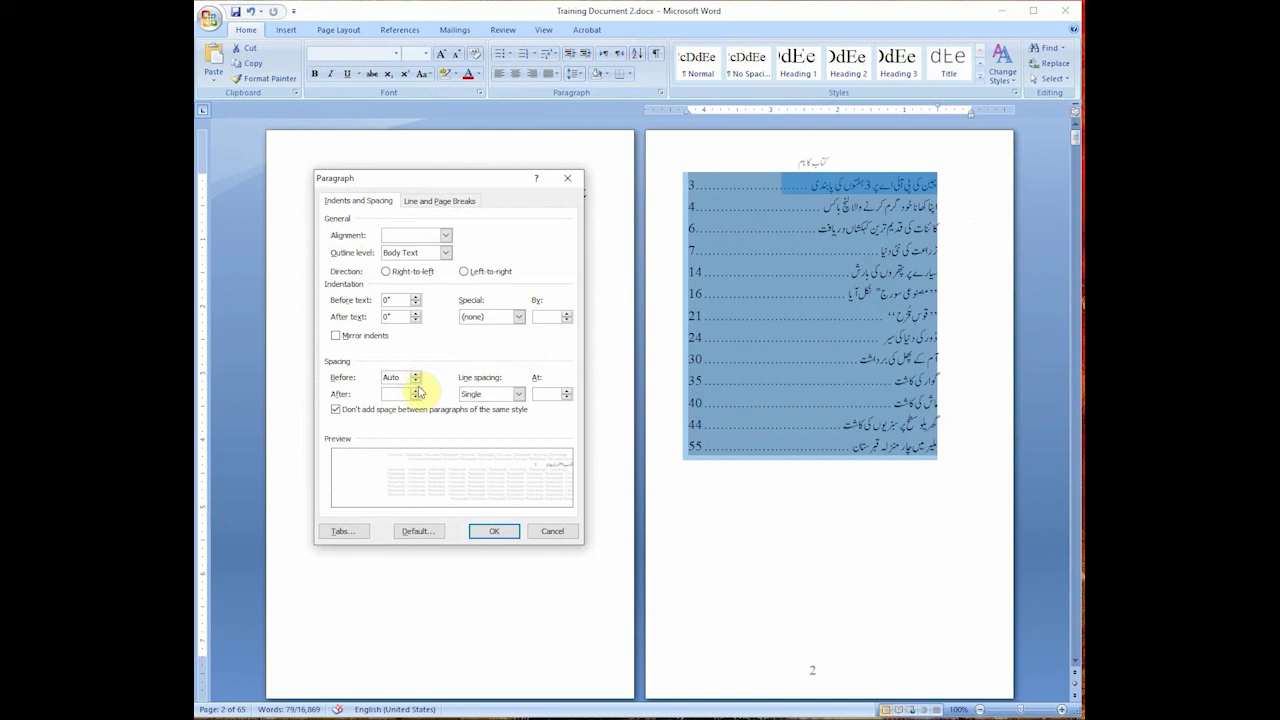
left_click(415, 398)
left_click(519, 394)
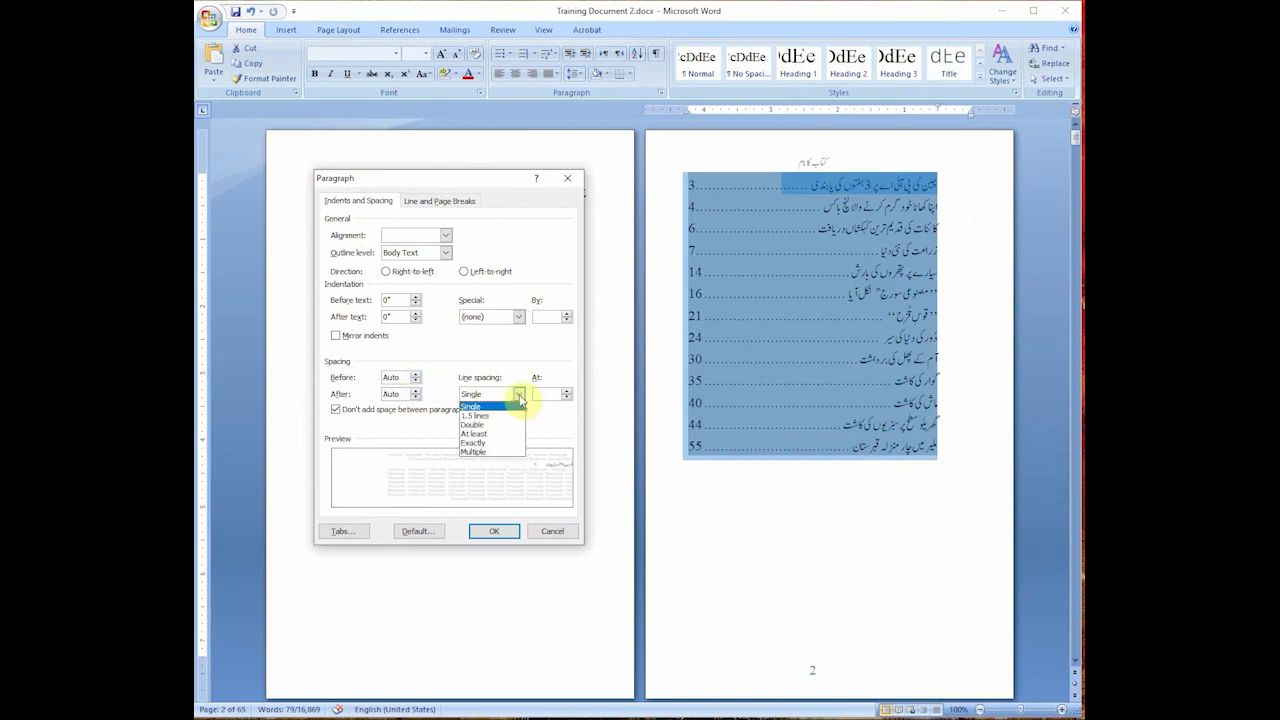
left_click(494, 405)
left_click(446, 235)
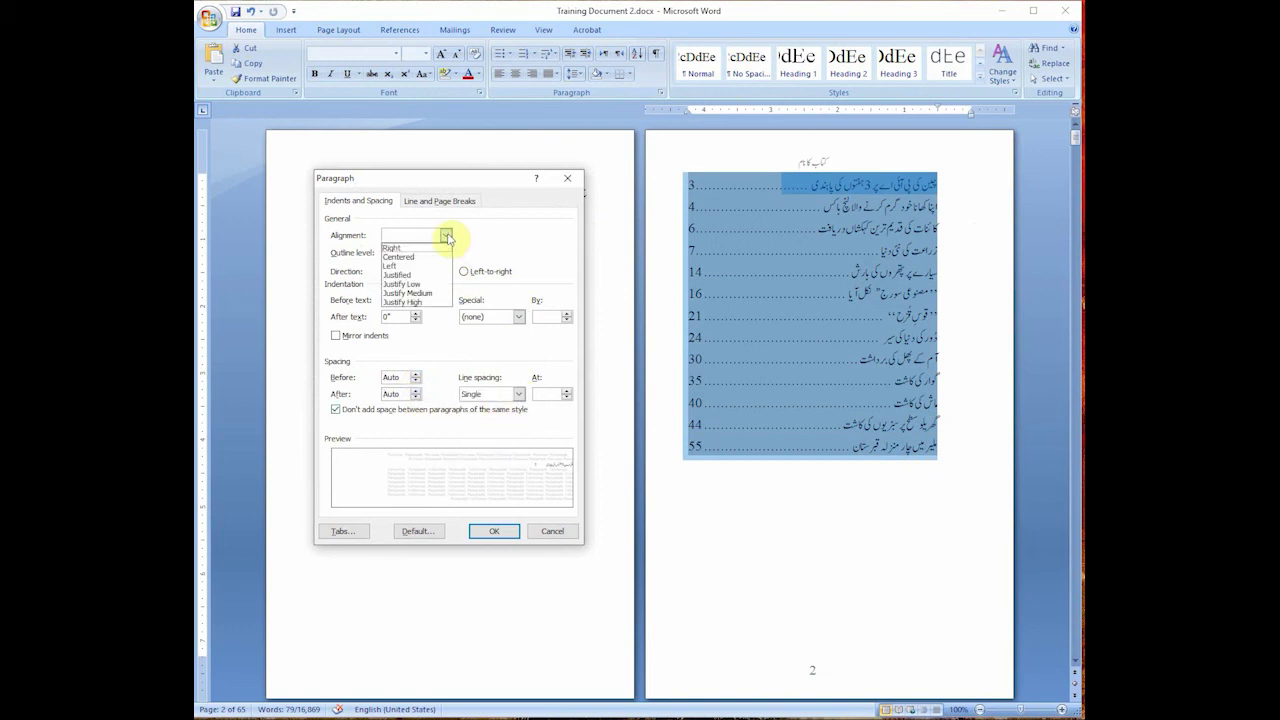
left_click(432, 261)
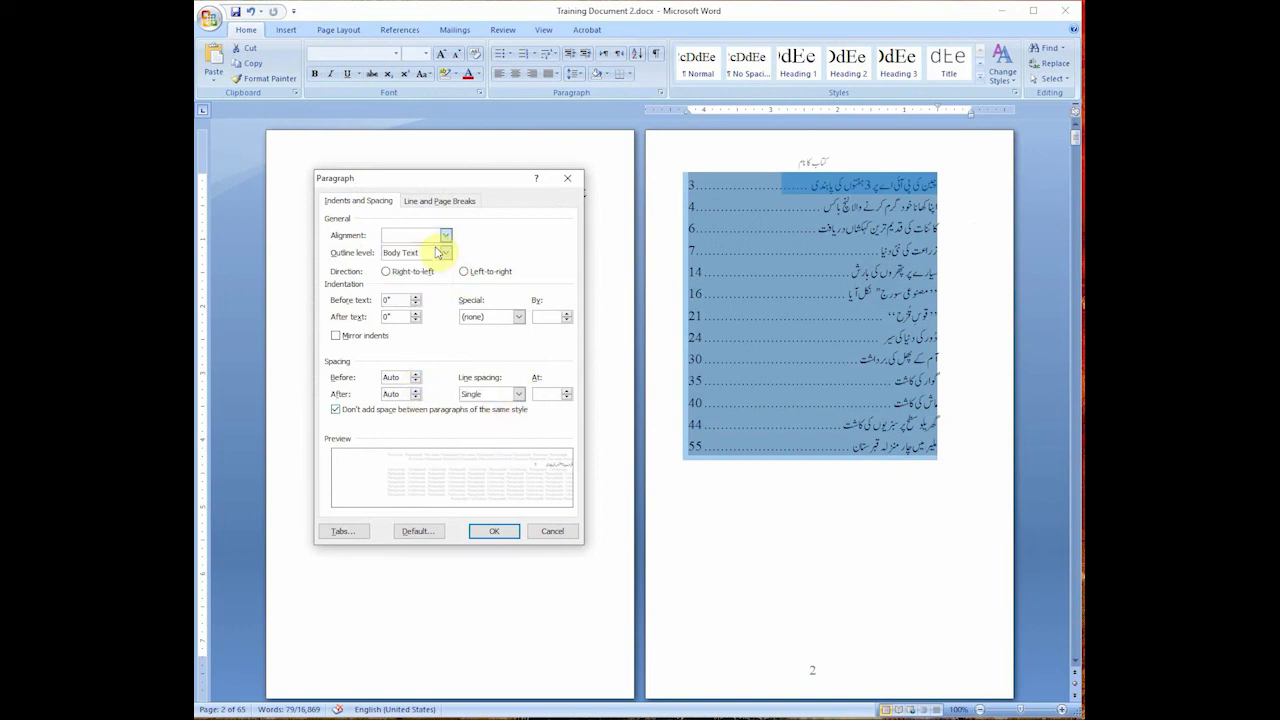
left_click(494, 531)
left_click(880, 252)
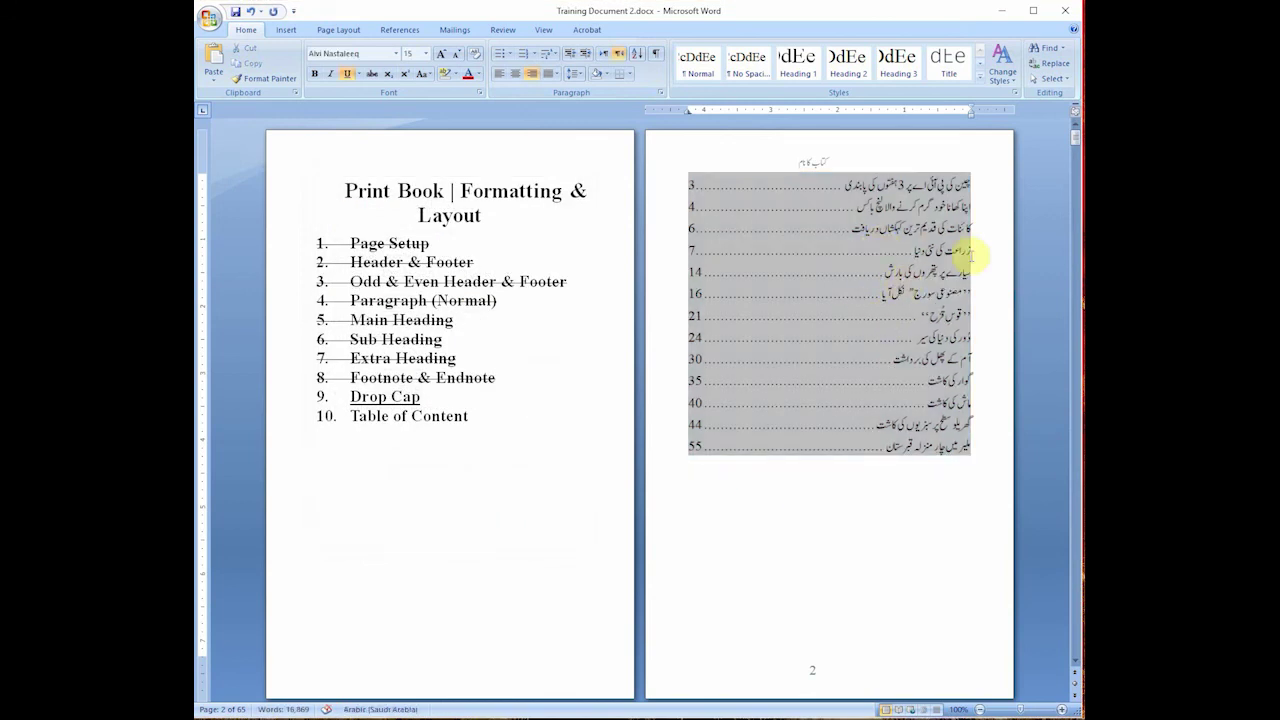
left_click(979, 454)
left_click(971, 468)
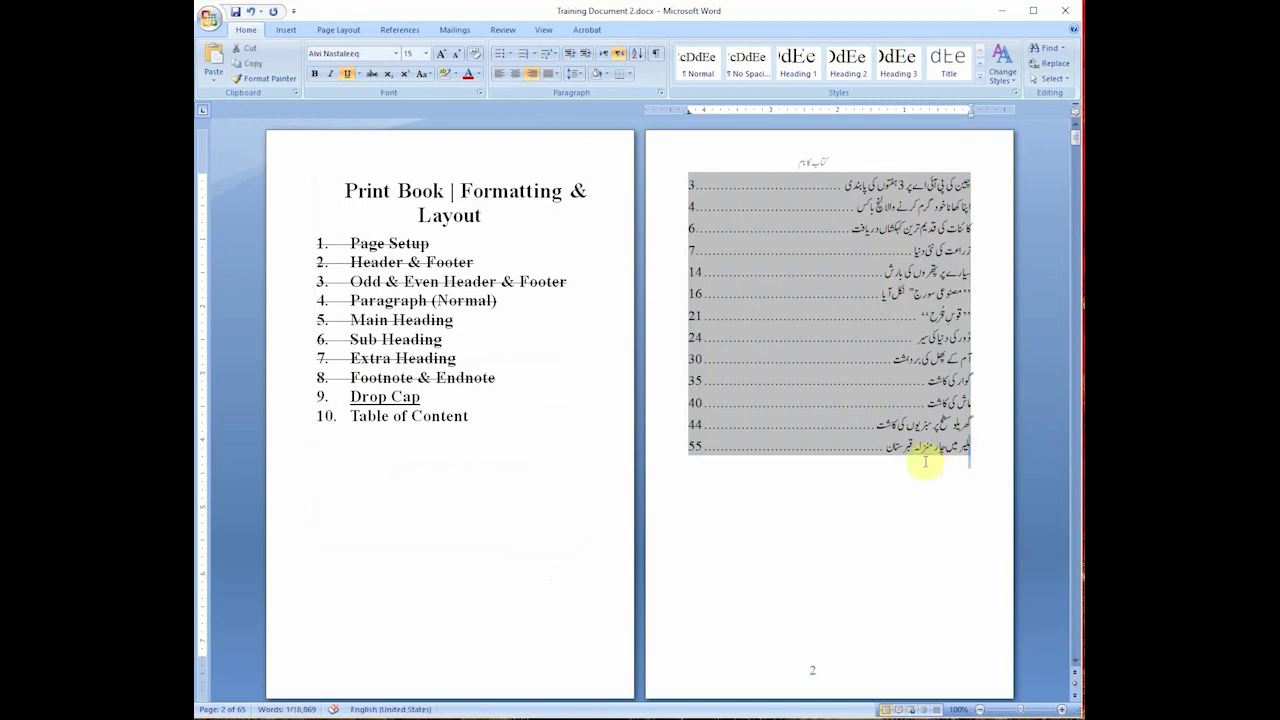
Step: Replace the existing contents table with one that shows 2 heading levels, leaving the TOC entry styles as they are
left_click(378, 378)
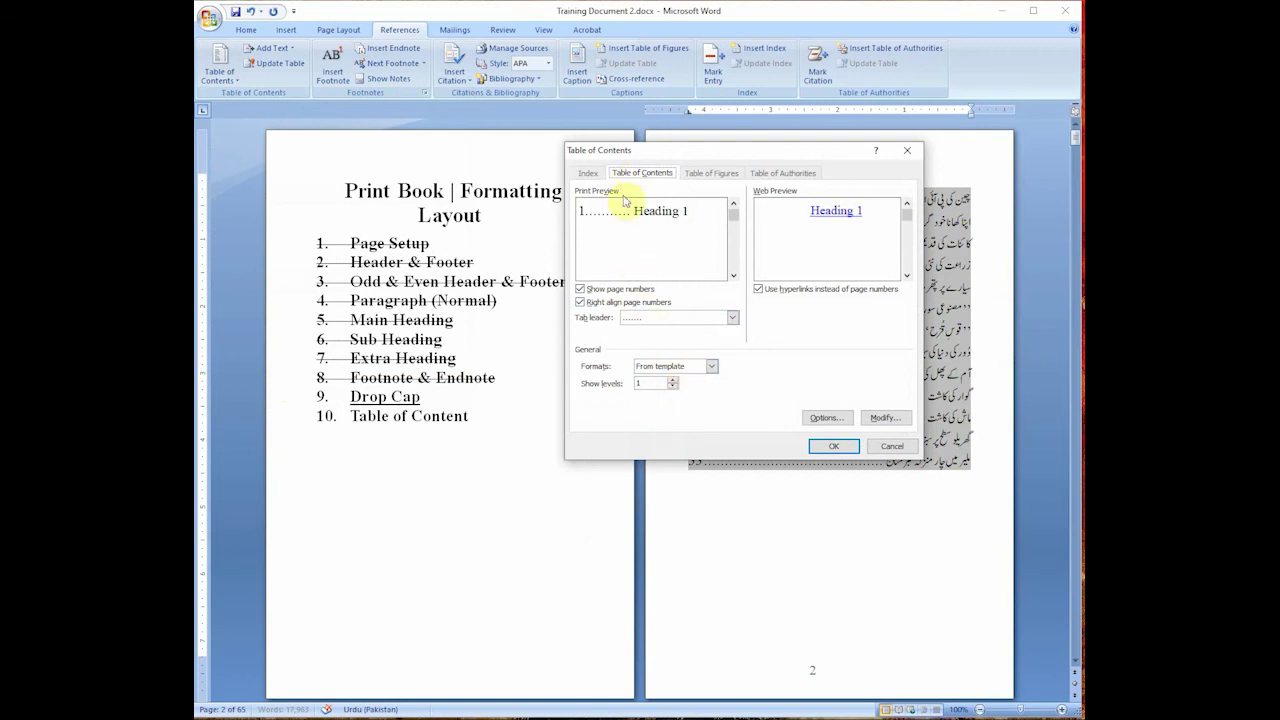
left_click(673, 381)
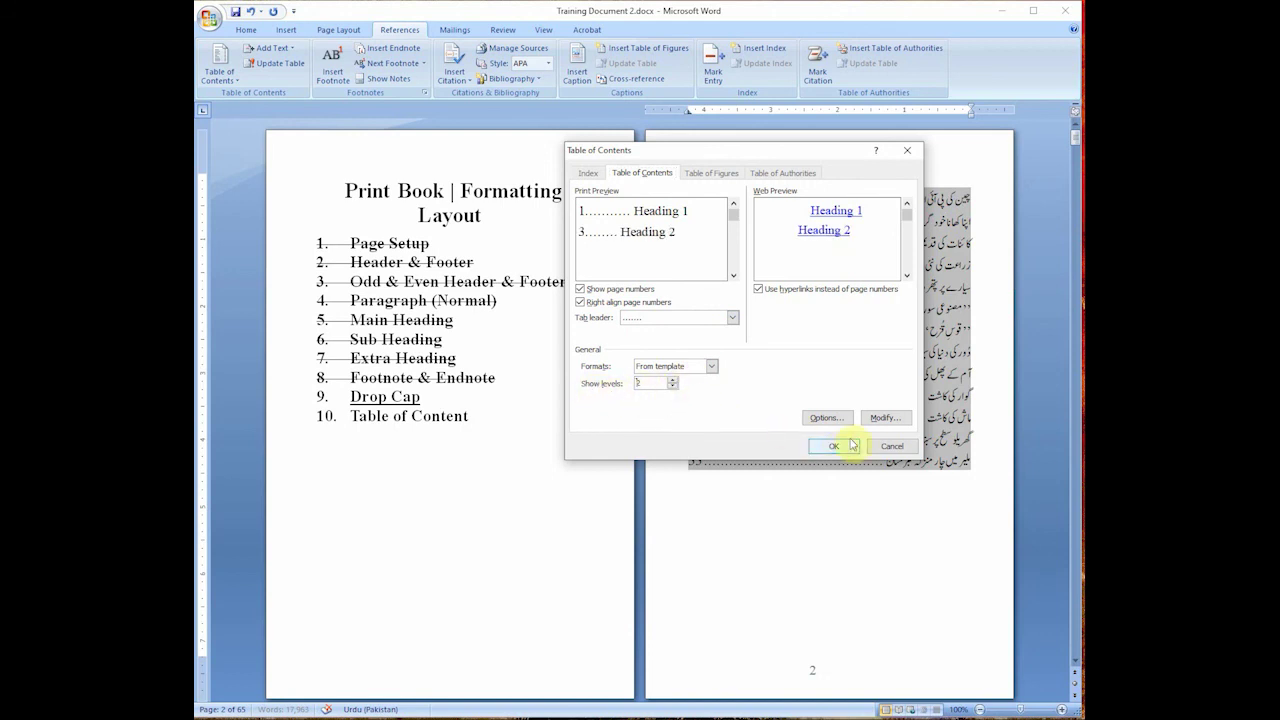
left_click(879, 423)
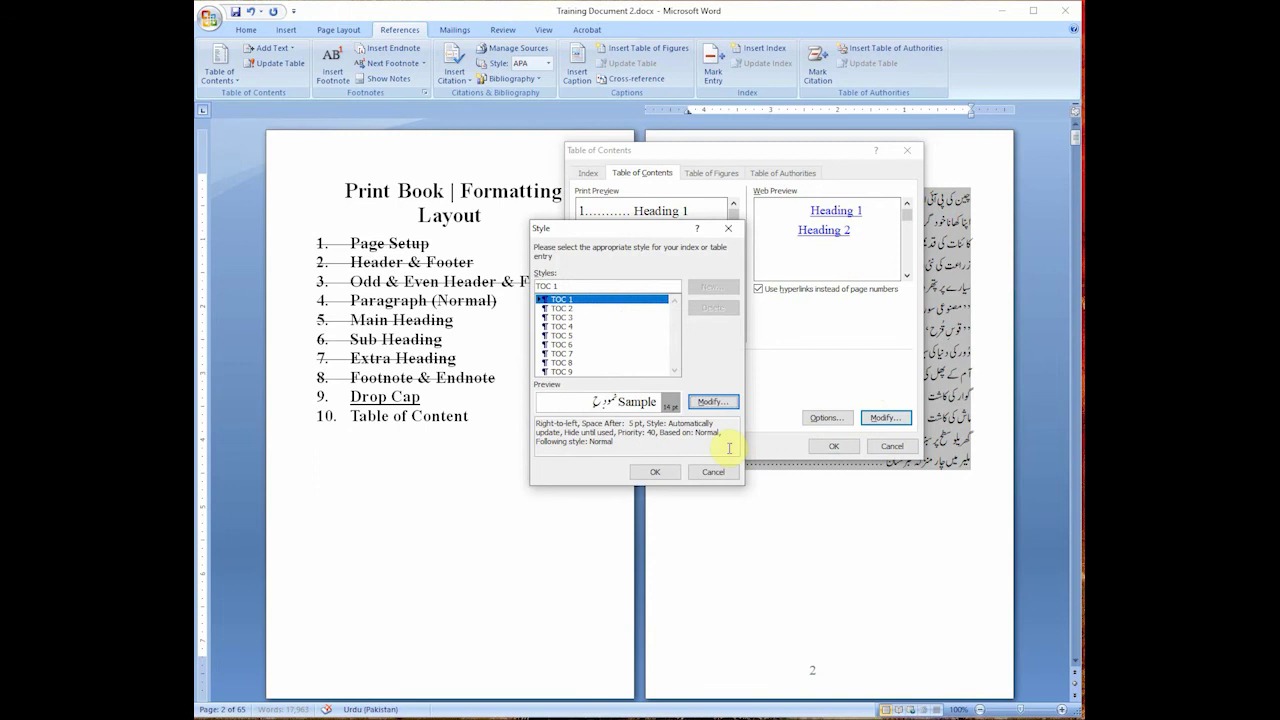
key("Escape")
left_click(835, 447)
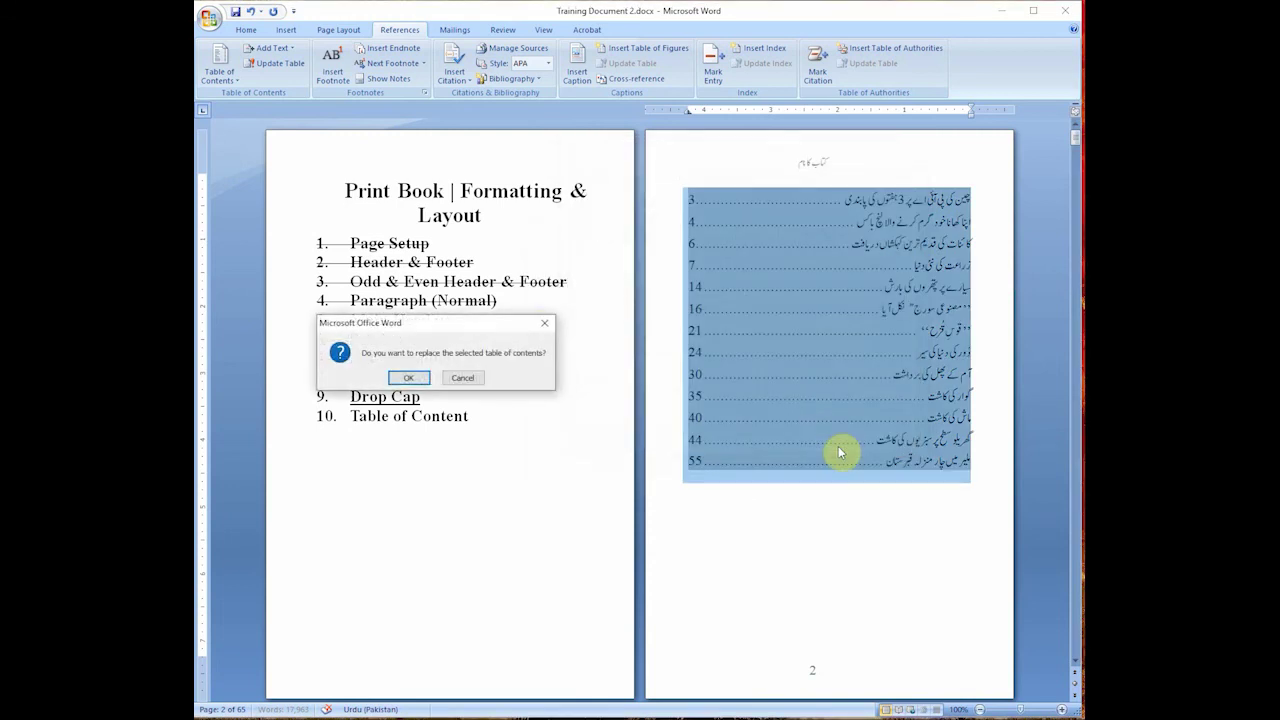
left_click(410, 378)
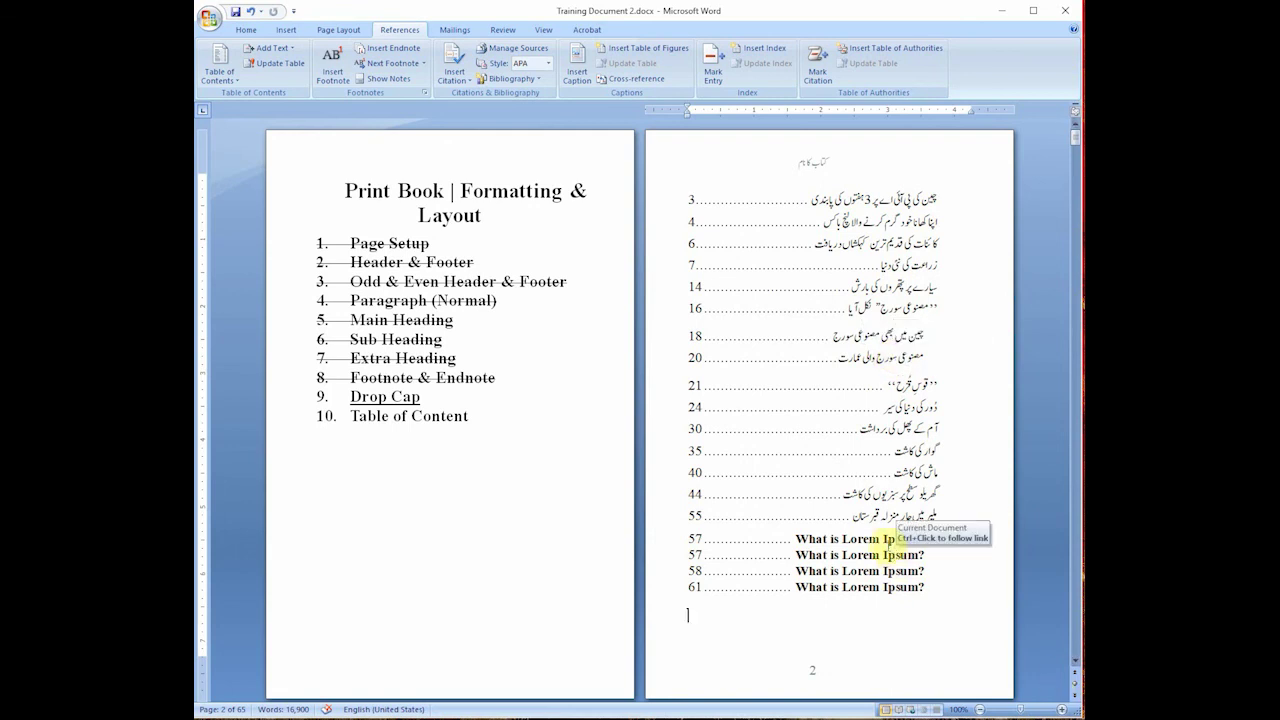
Step: Set the levels shown to 1 and replace the existing contents table with this version
left_click(840, 550)
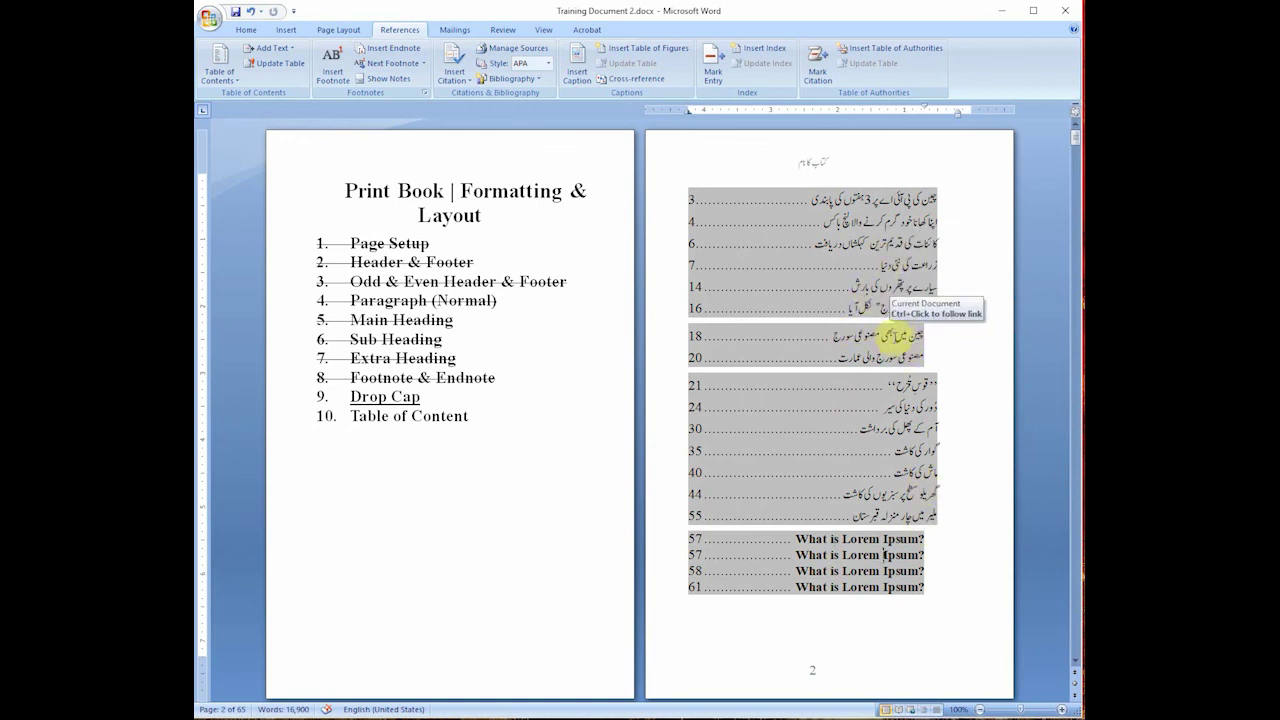
left_click(220, 70)
left_click(268, 373)
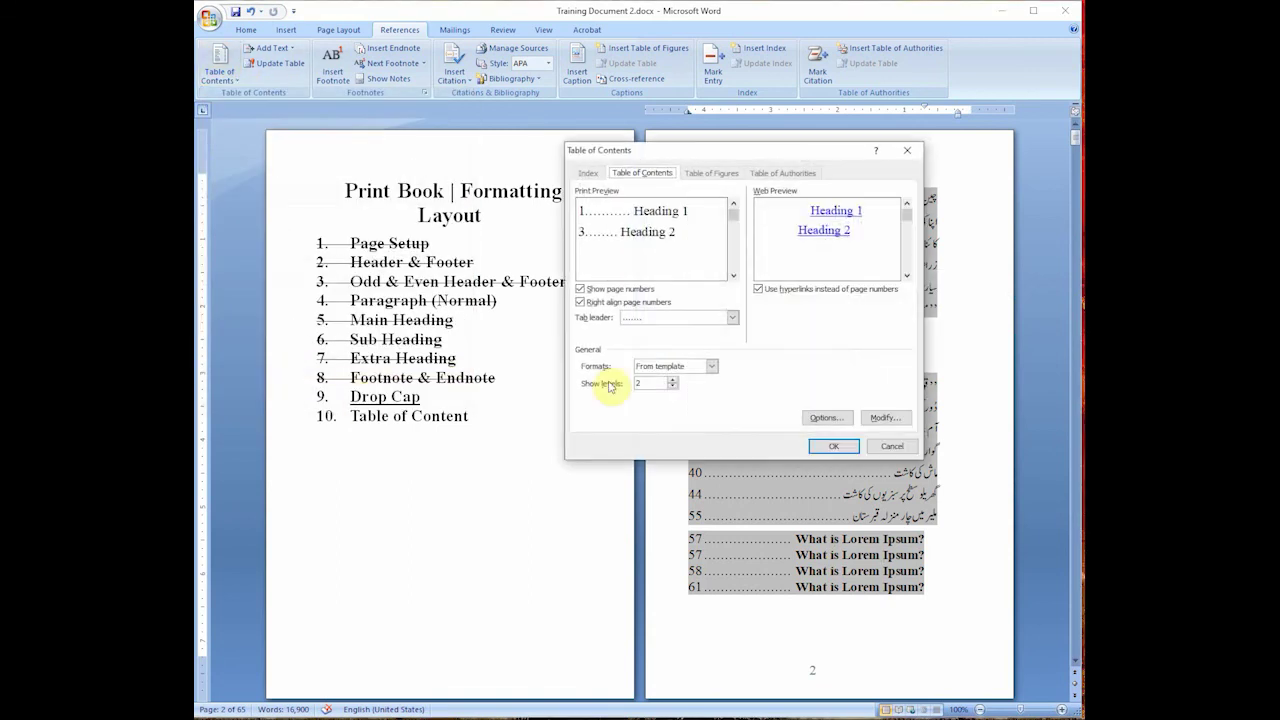
left_click(672, 387)
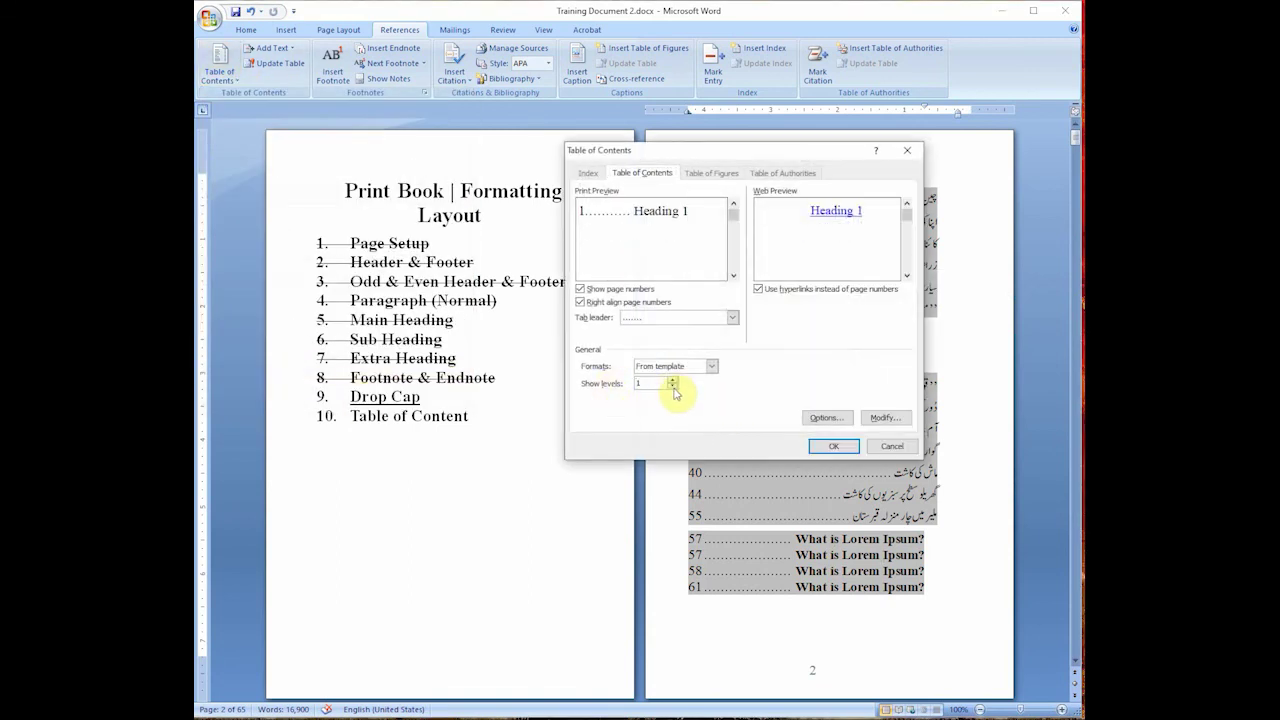
left_click(828, 447)
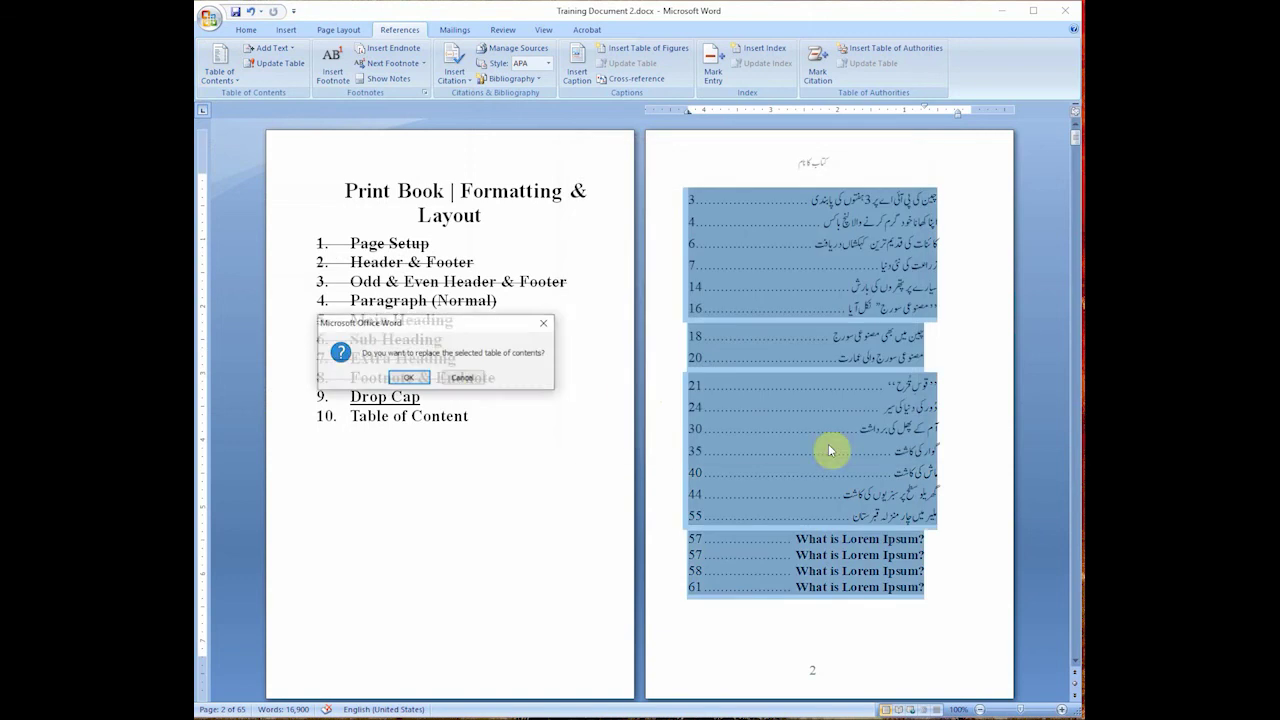
left_click(406, 377)
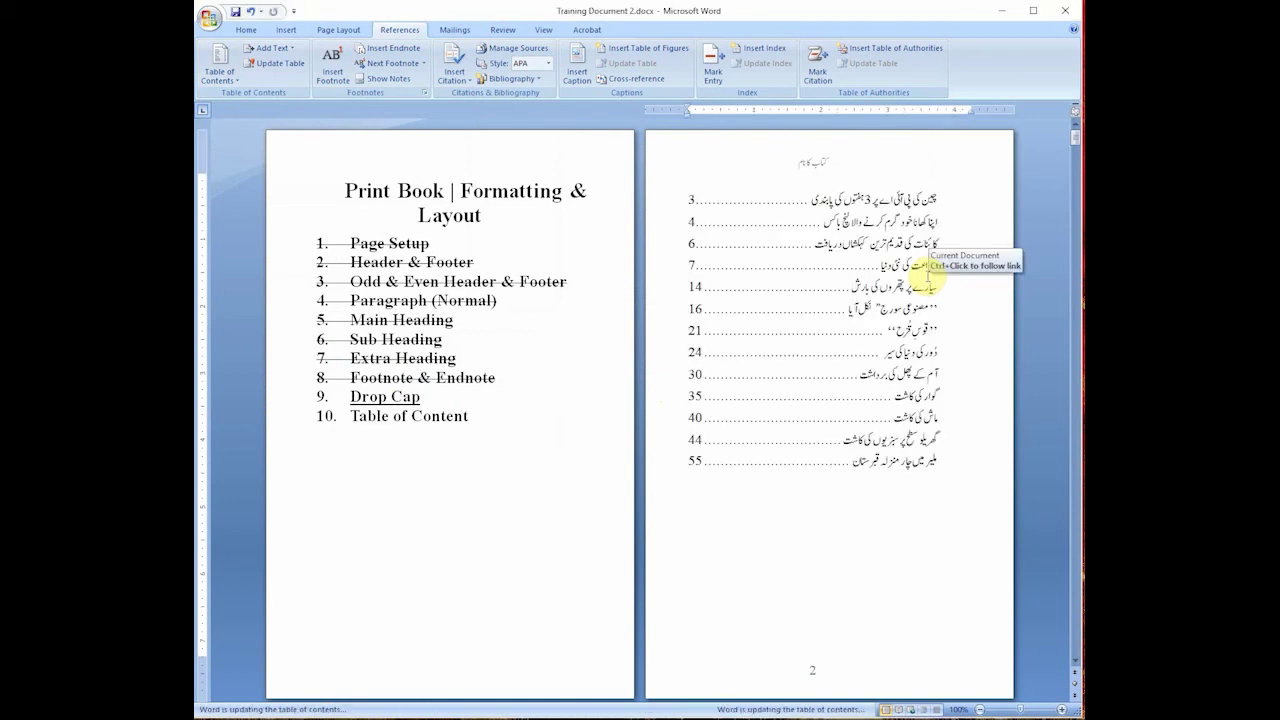
Step: Add the title "فہرست مضامین" on the empty line above the contents table
left_click(950, 186)
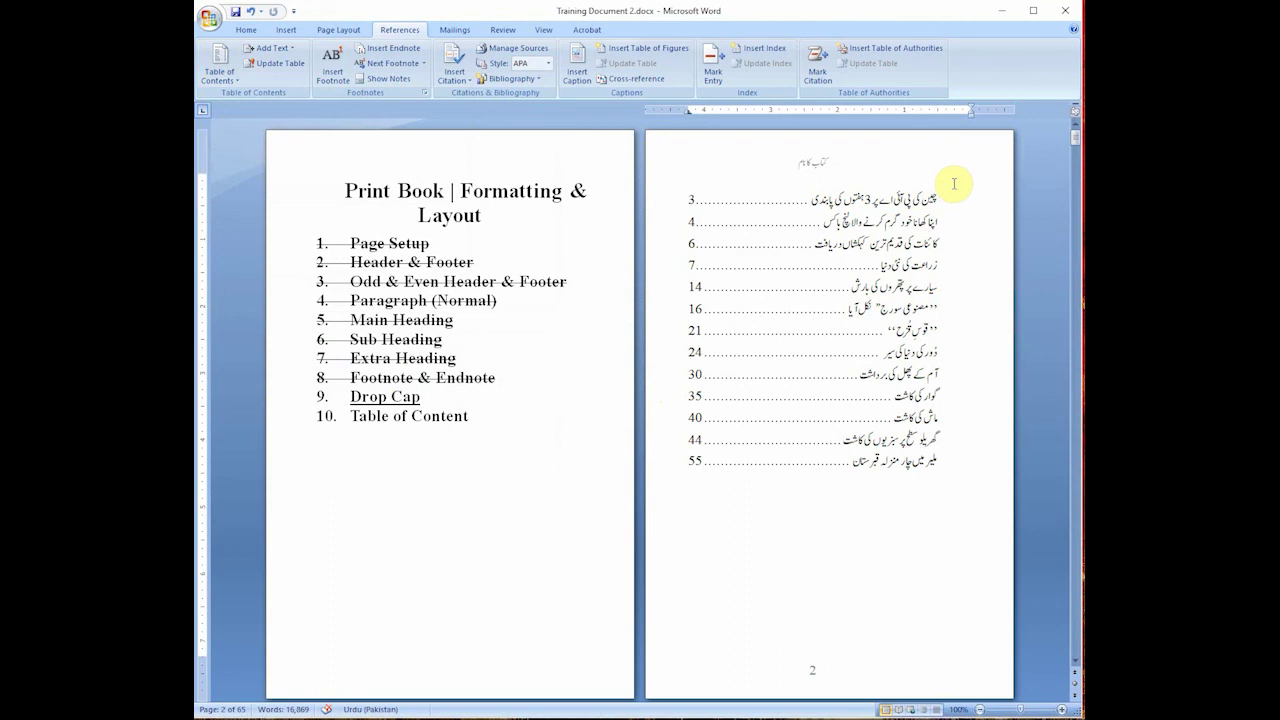
type("فہرست مضام")
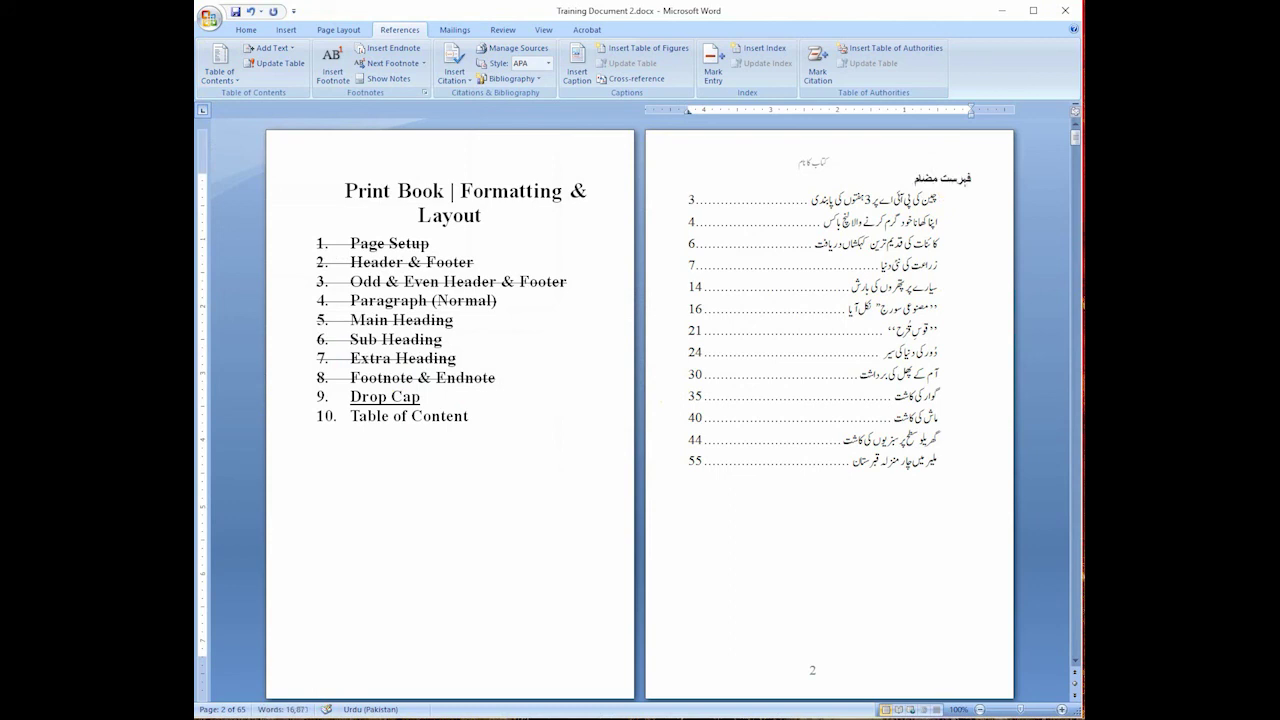
type("ین")
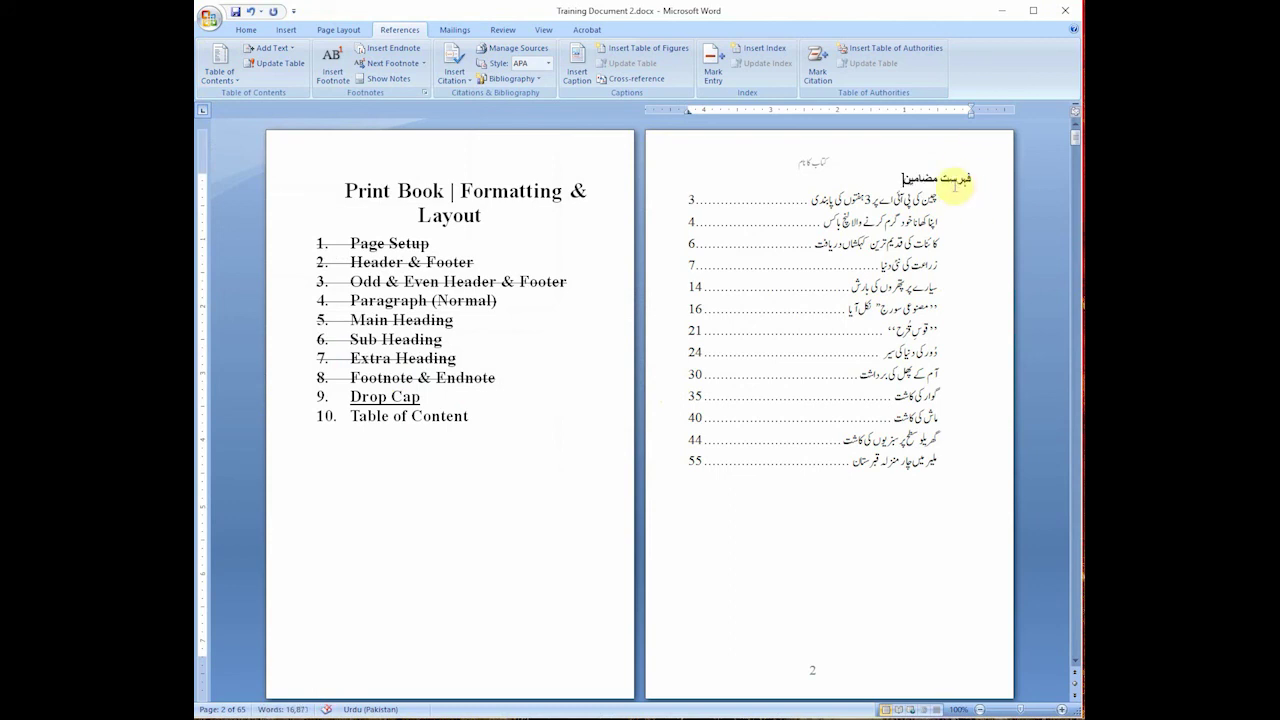
Step: Apply the Heading 3 style to the title "فہرست مضامین" and centre it above the contents table
left_click_drag(971, 178, 898, 178)
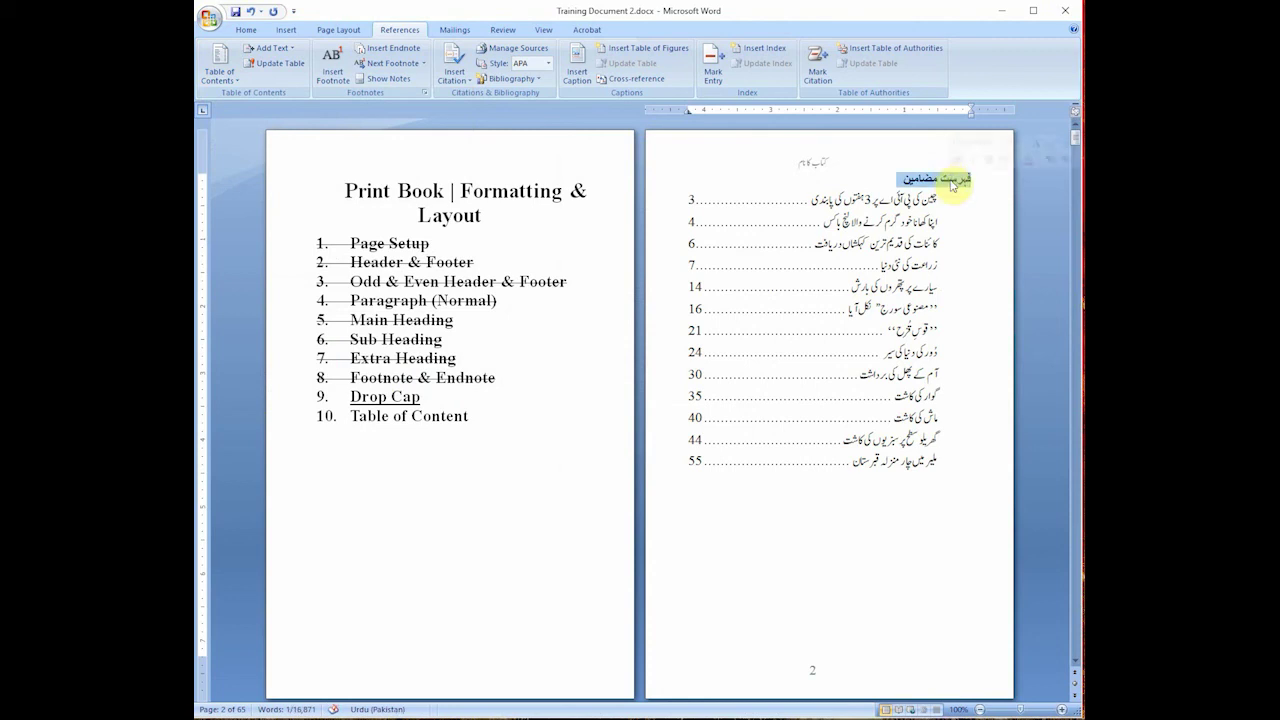
left_click(246, 29)
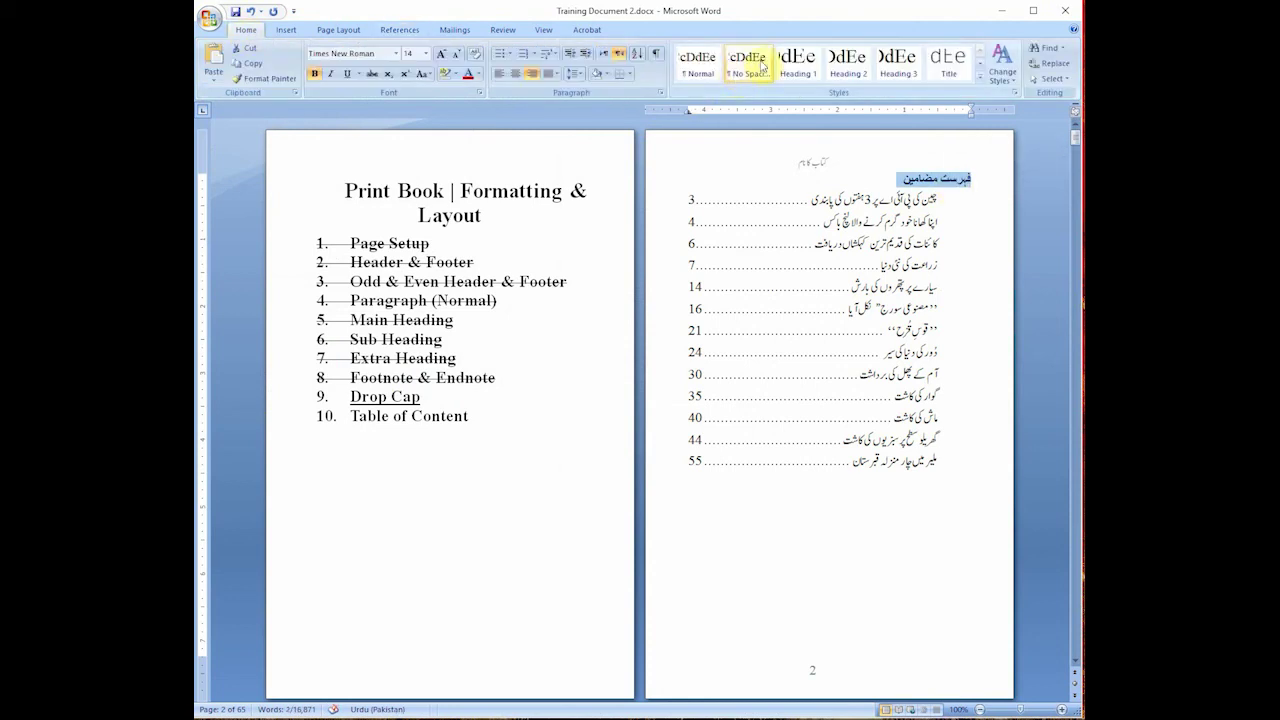
left_click(890, 65)
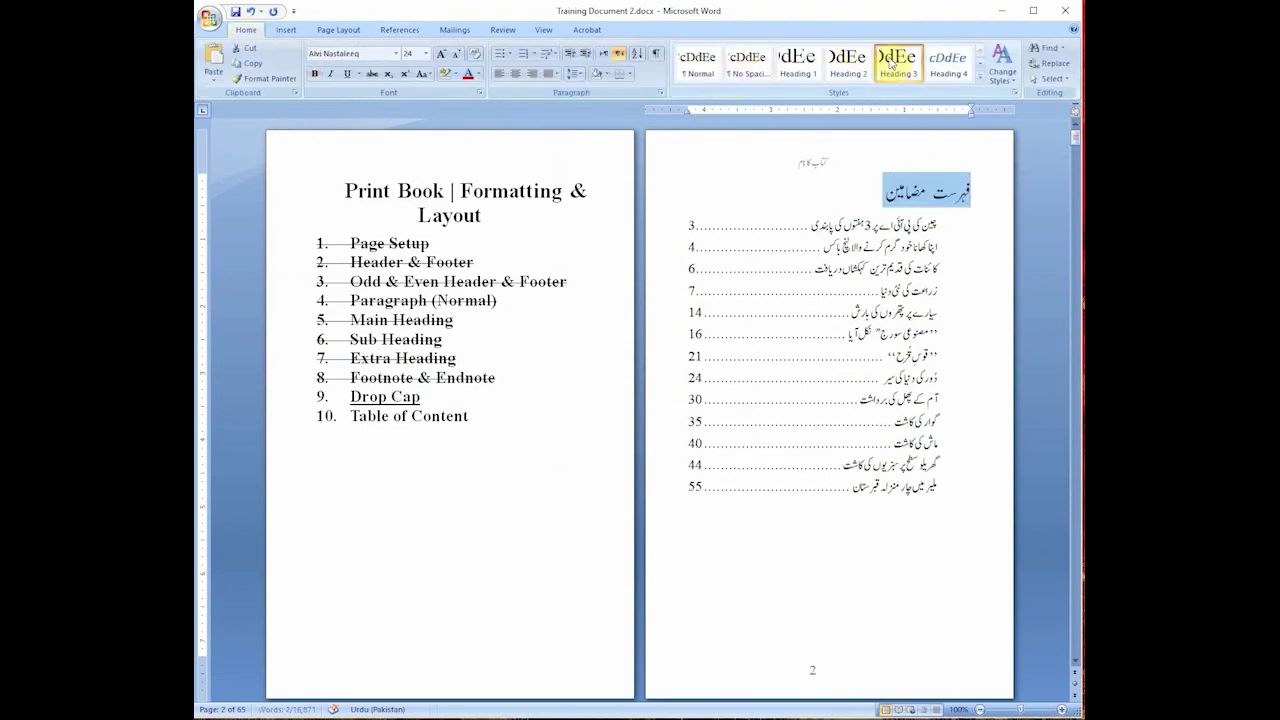
left_click(940, 194)
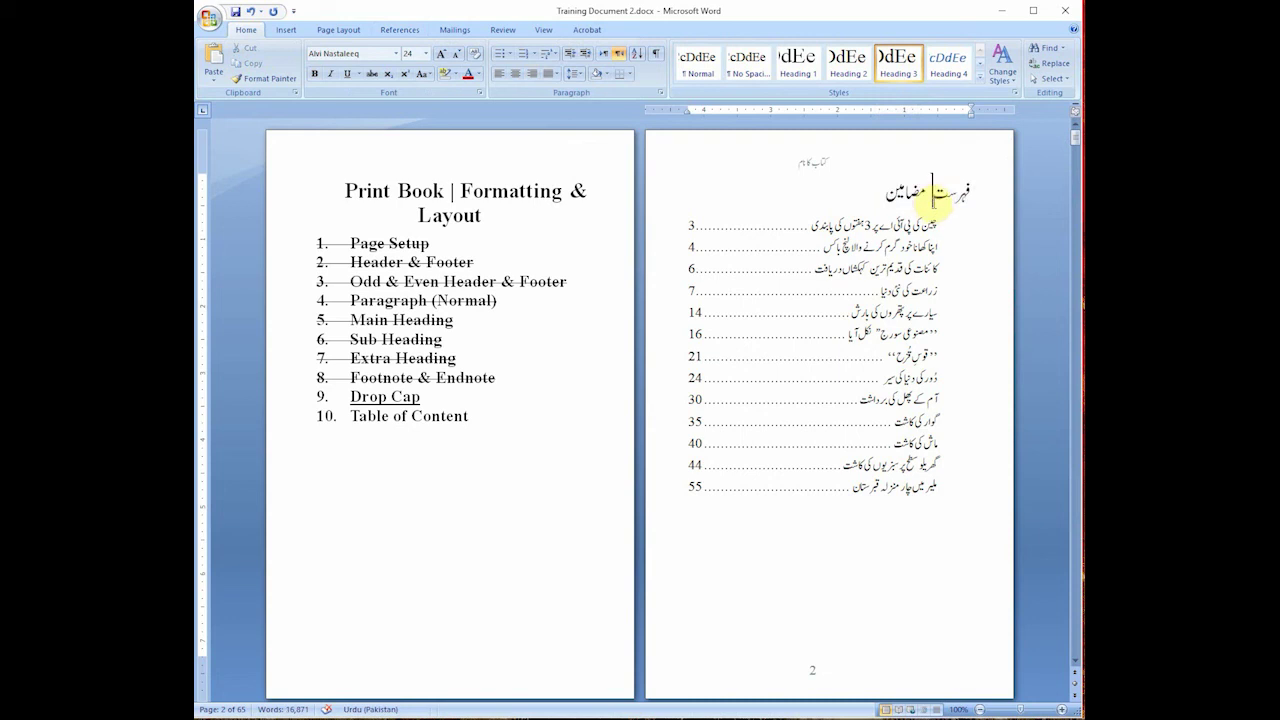
left_click(515, 74)
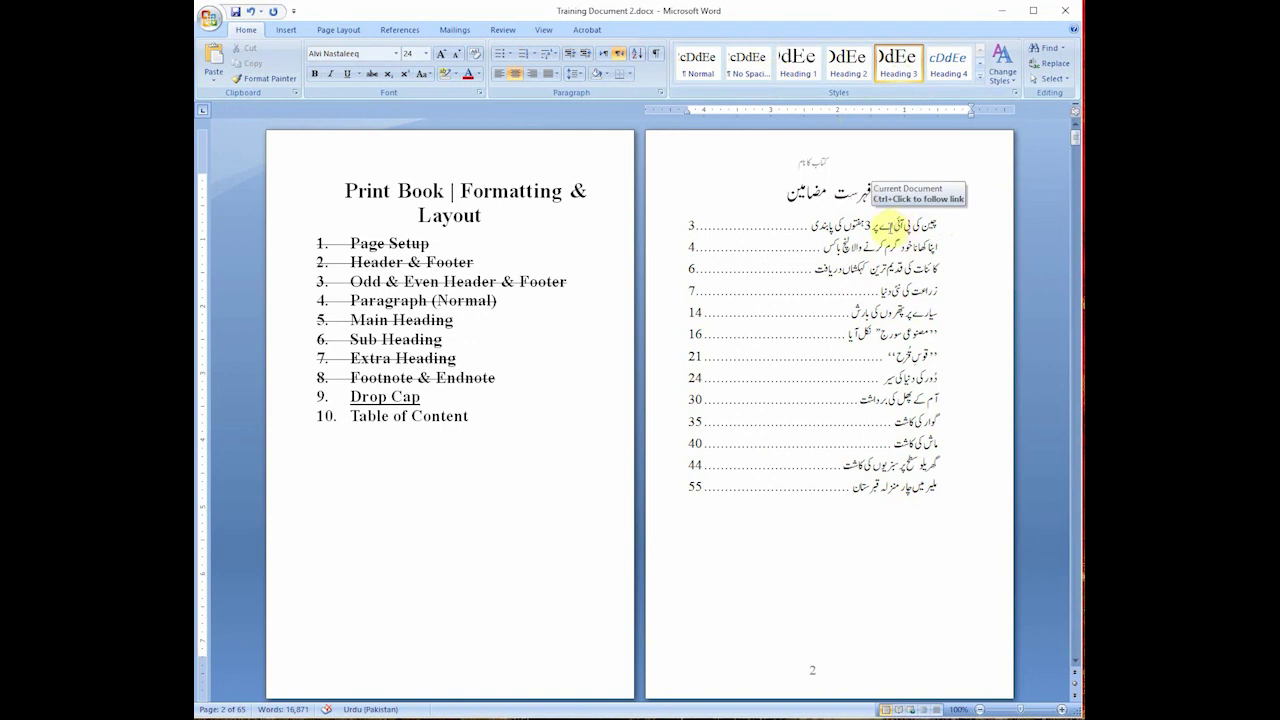
triple_click(844, 195)
double_click(844, 196)
left_click(841, 195)
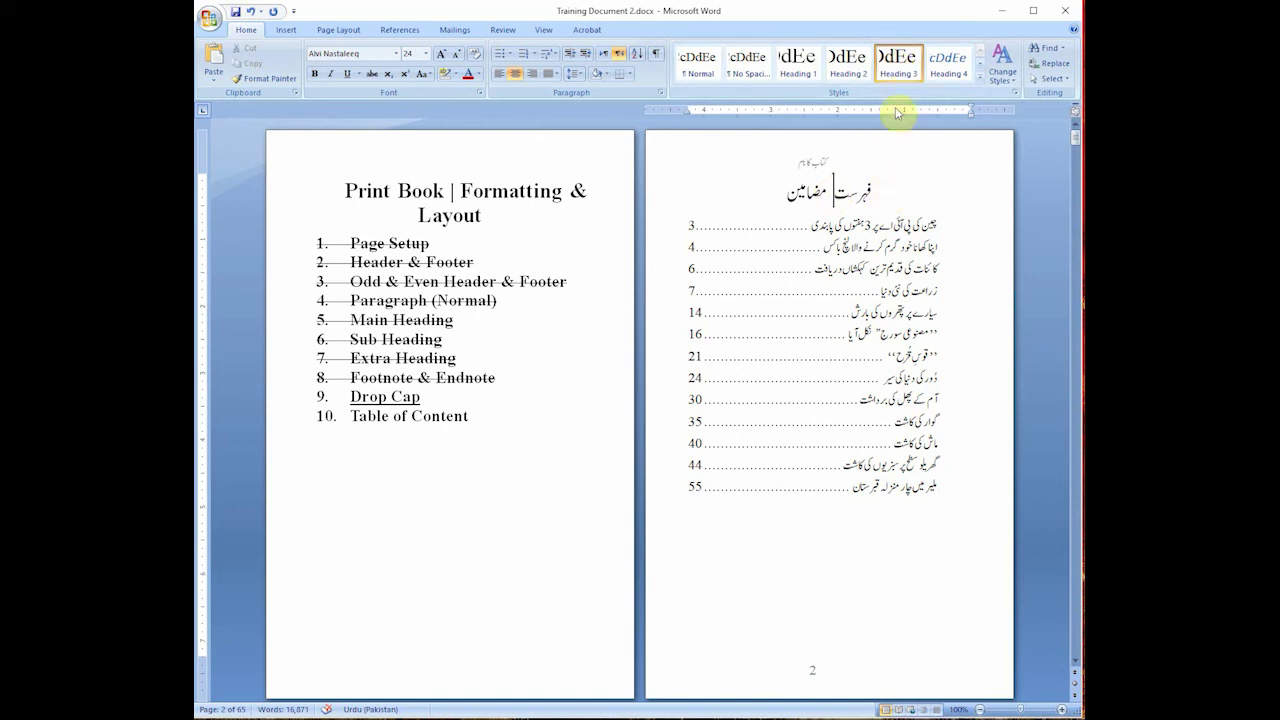
left_click(917, 228)
left_click(891, 290)
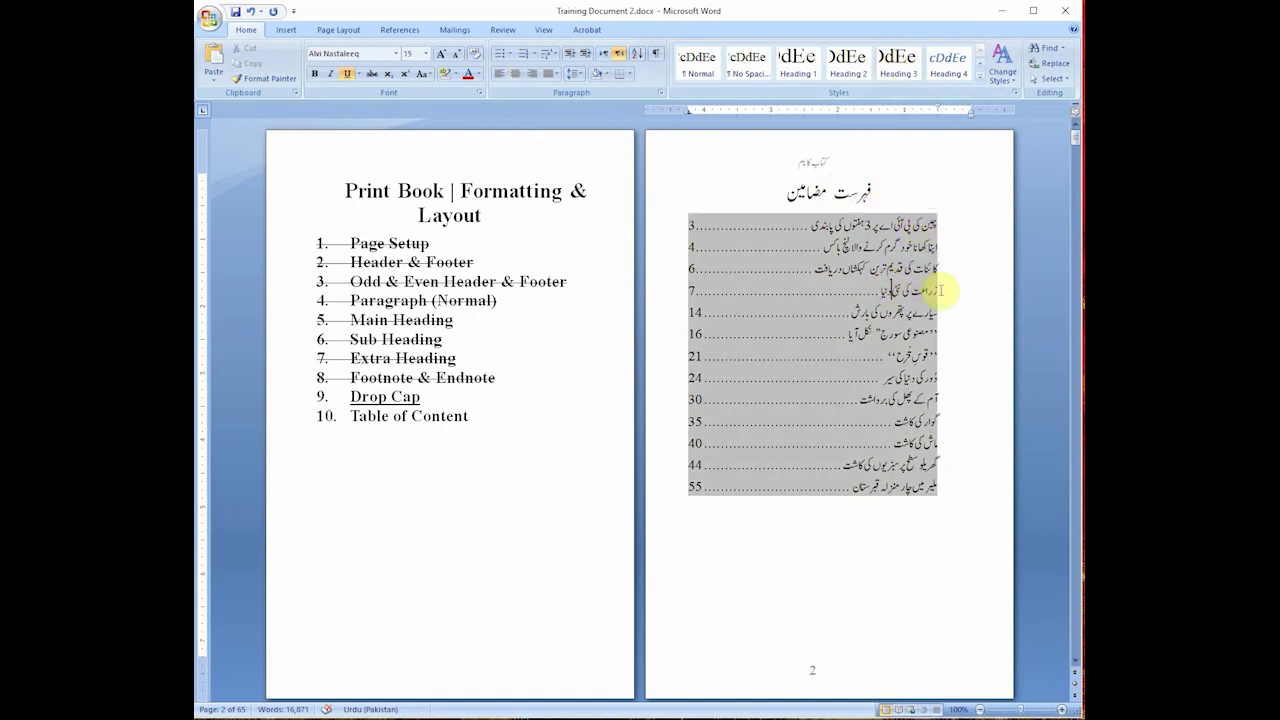
Step: Review the formatted book from the contents table on page 2 through the chapter pages, checking headings, headers, footnotes and page numbers
scroll(940, 290, "down", 15)
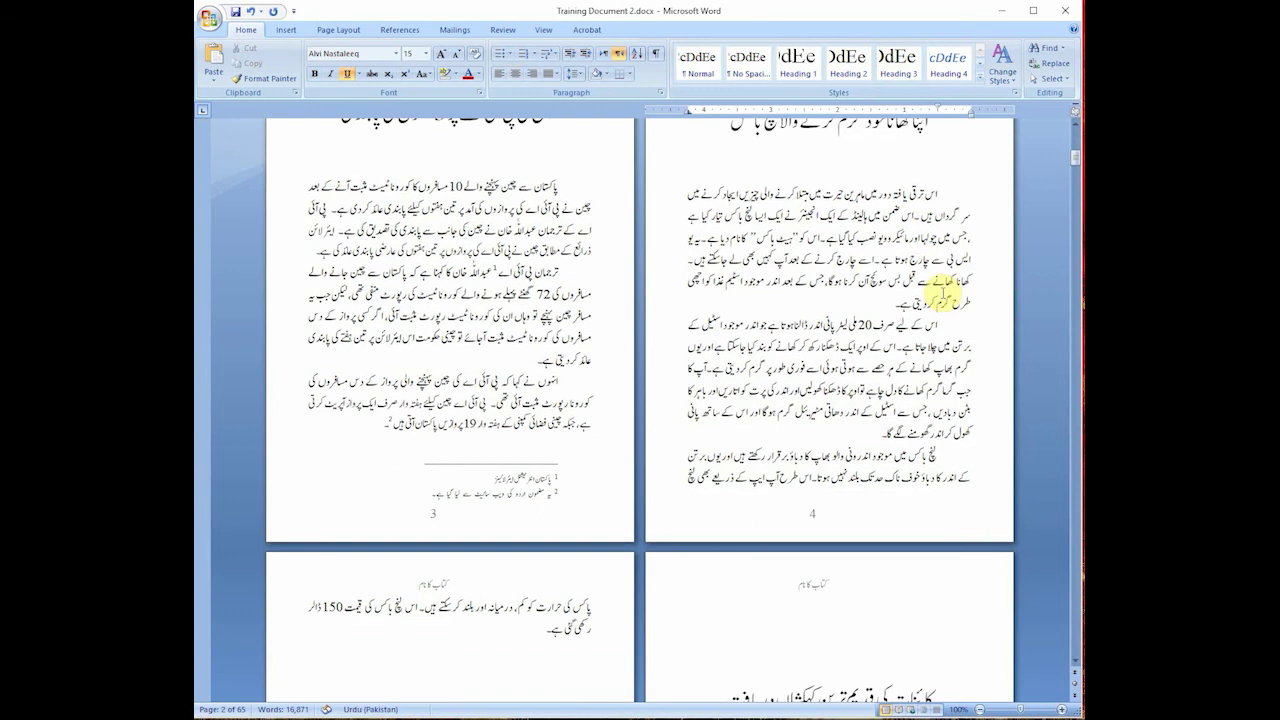
scroll(940, 290, "down", 20)
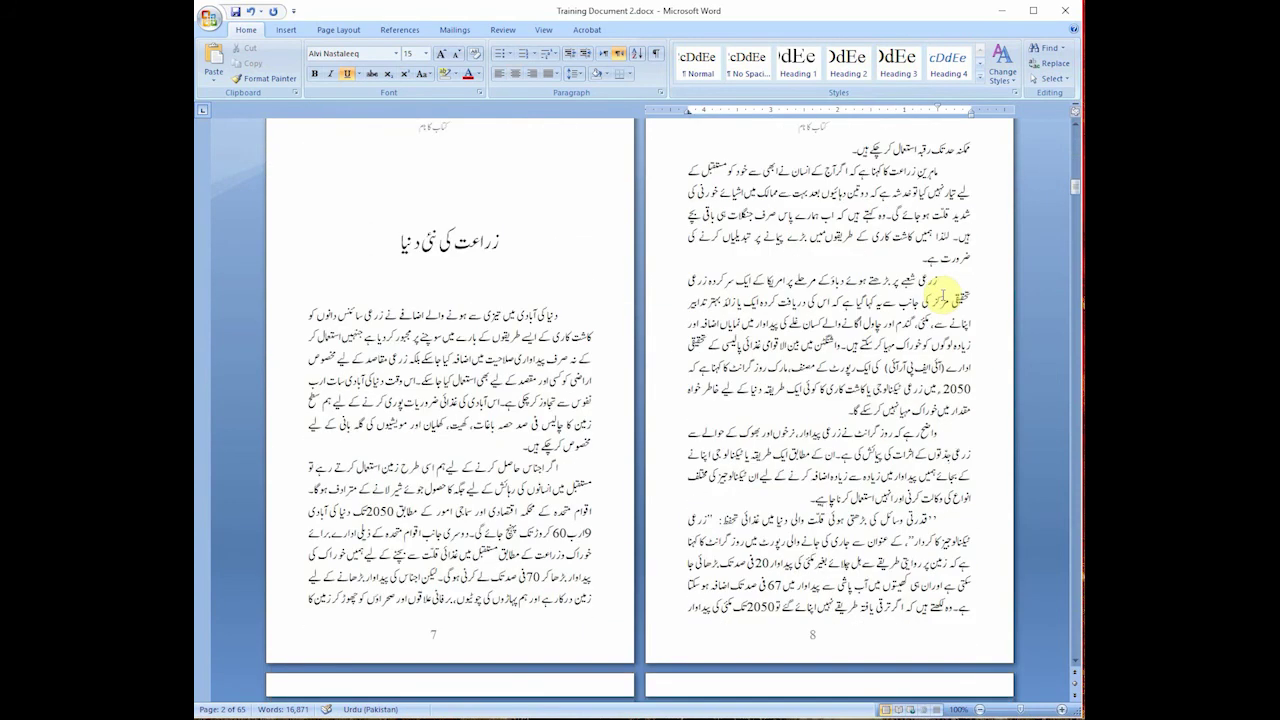
scroll(940, 295, "down", 20)
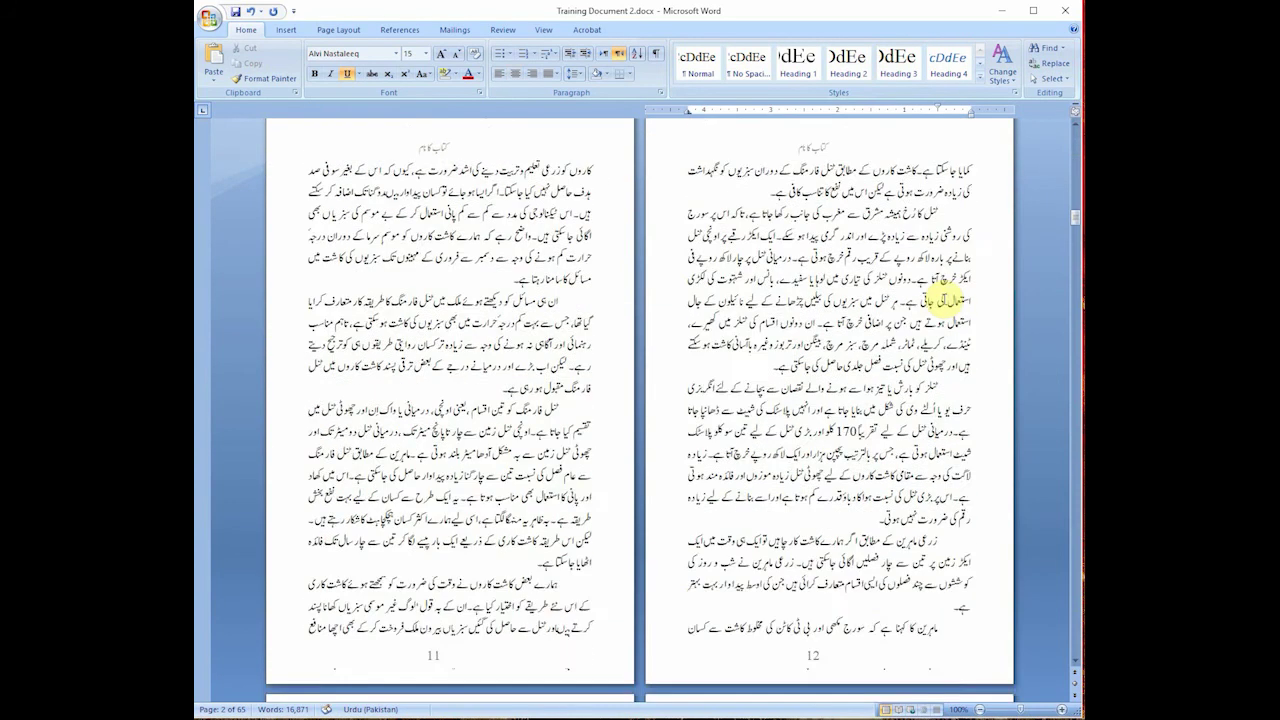
scroll(940, 290, "up", 8)
left_click_drag(1075, 208, 1075, 128)
scroll(866, 286, "down", 5)
scroll(866, 289, "up", 6)
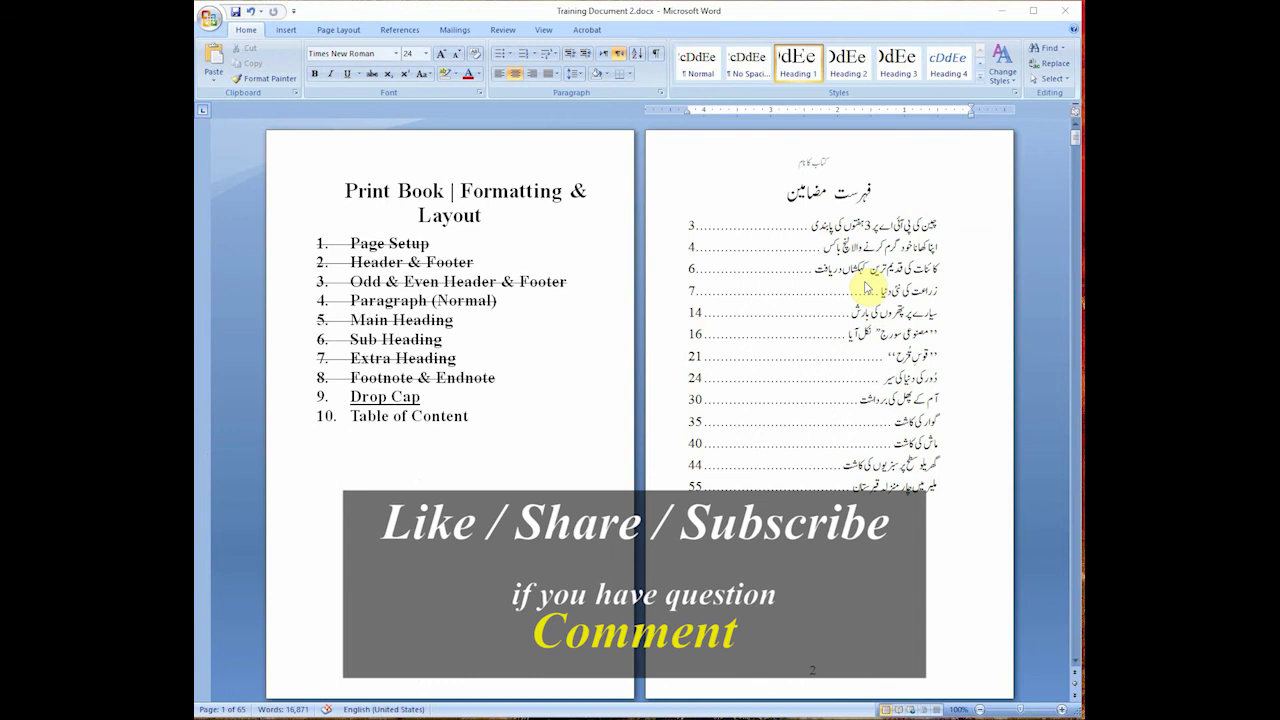
scroll(866, 288, "down", 5)
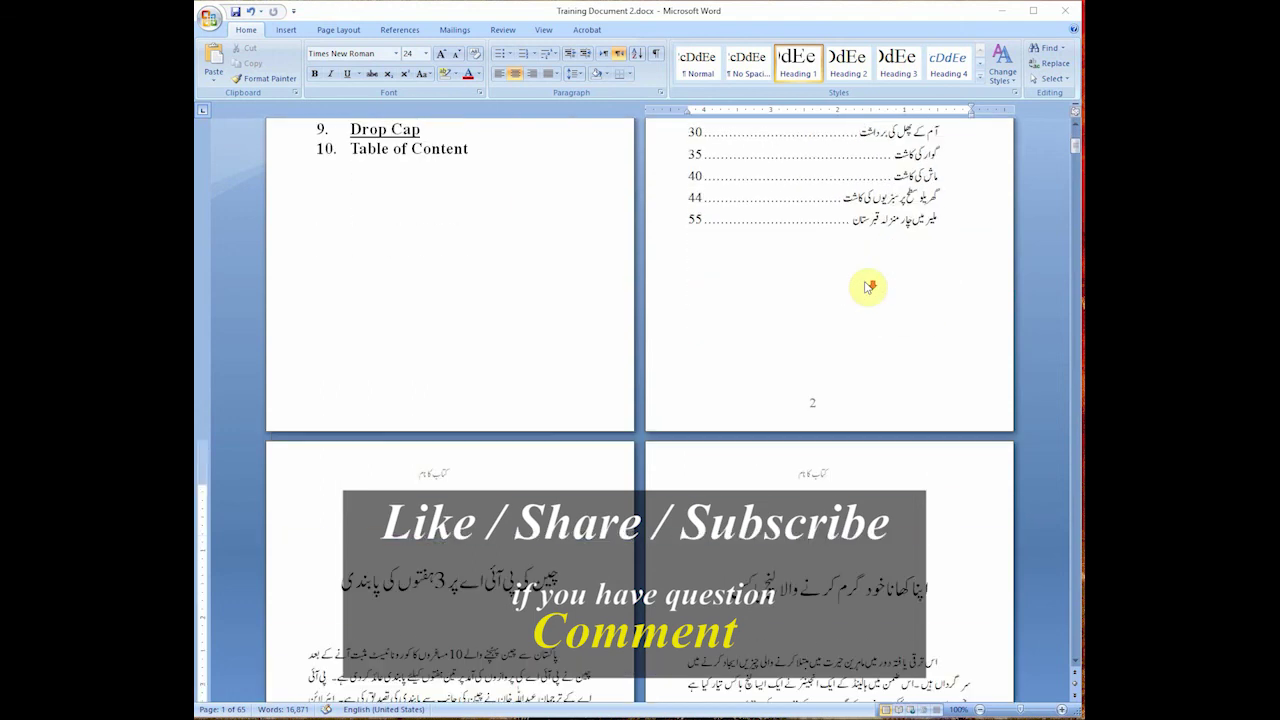
scroll(866, 288, "down", 6)
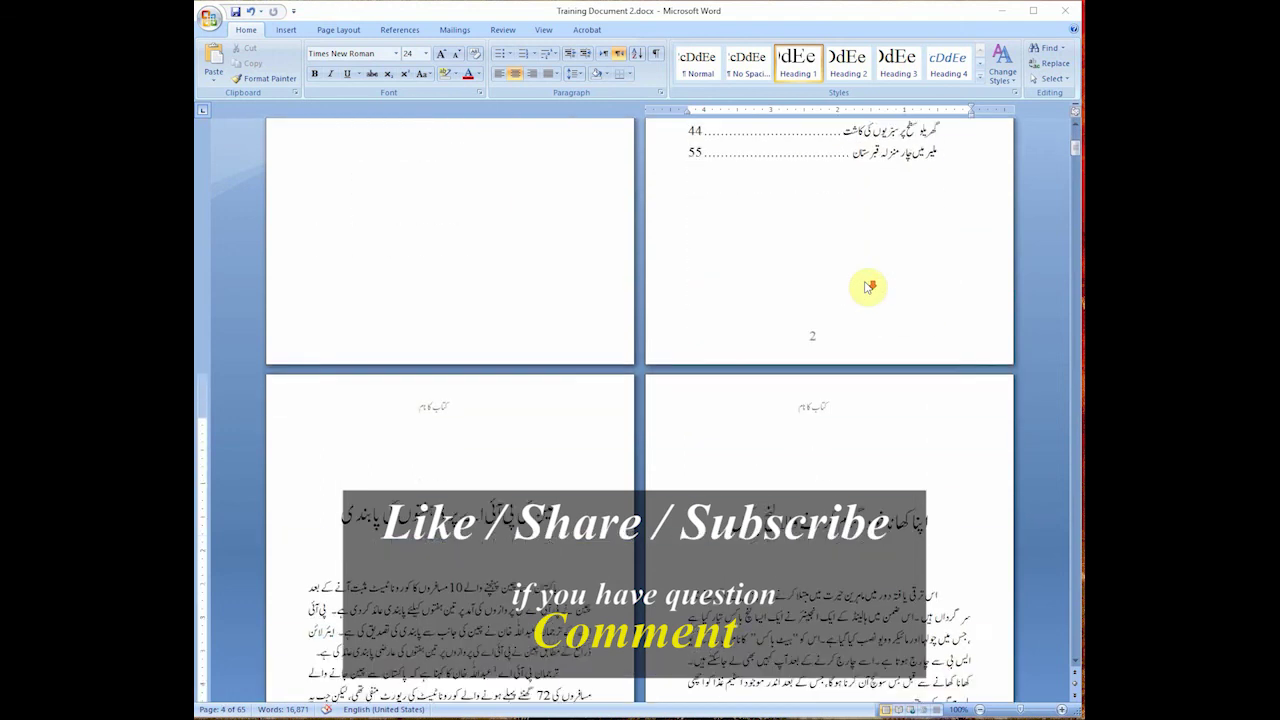
scroll(866, 288, "down", 5)
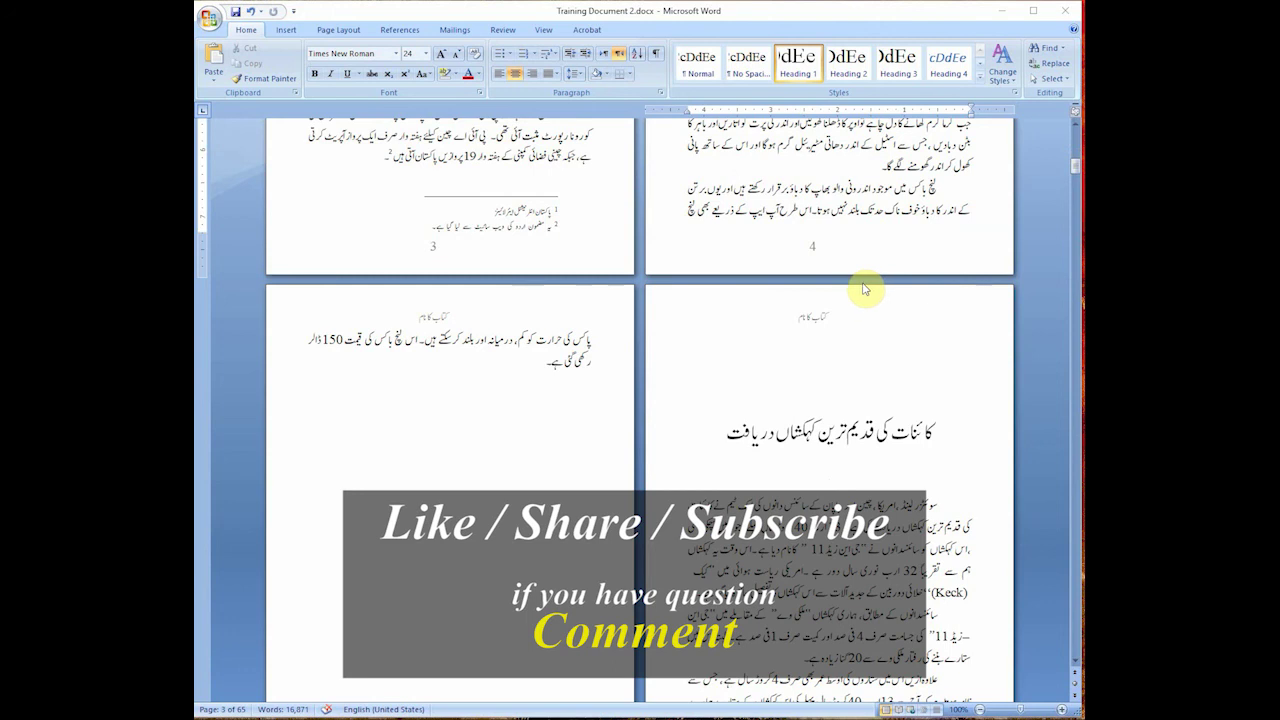
scroll(865, 289, "down", 6)
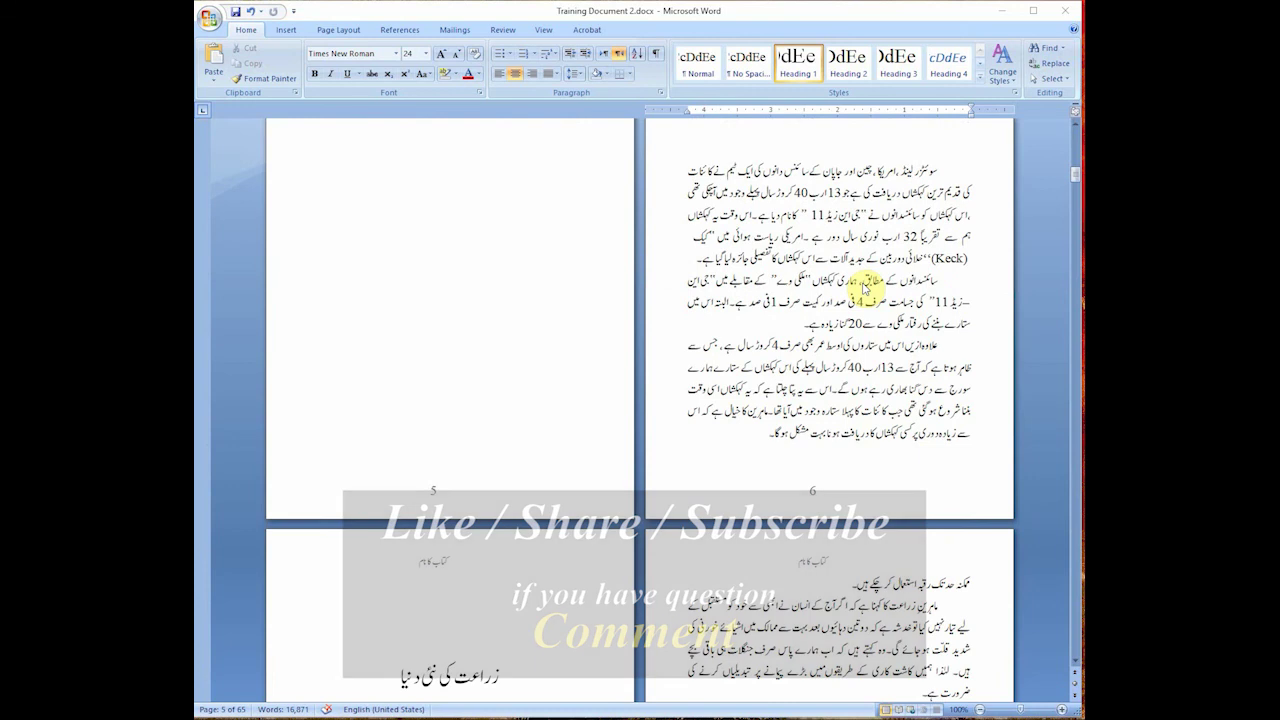
scroll(865, 287, "down", 8)
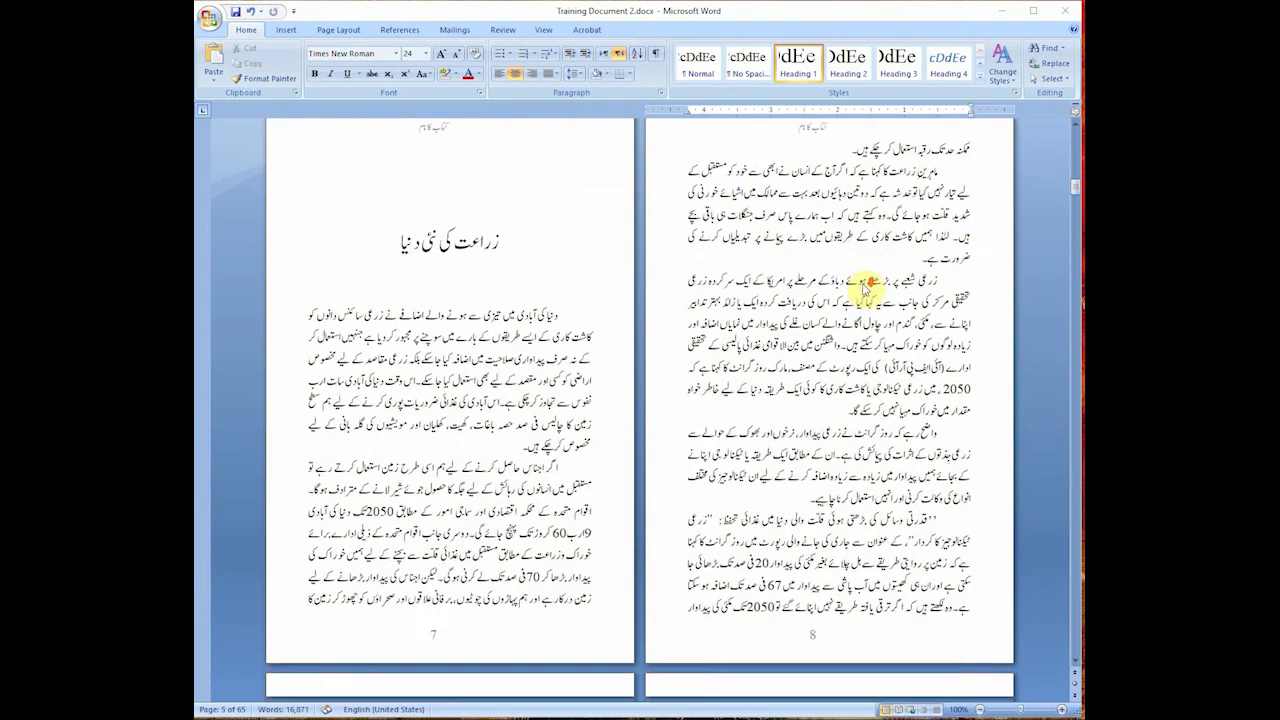
scroll(865, 289, "down", 4)
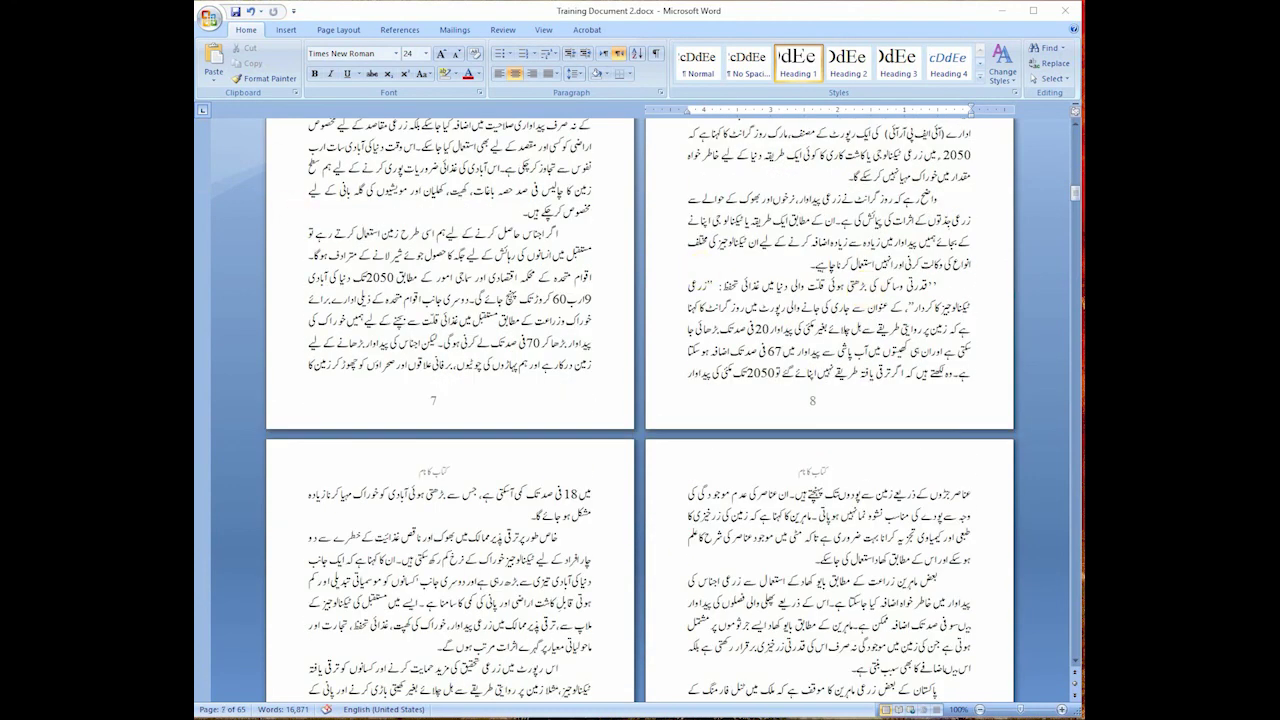